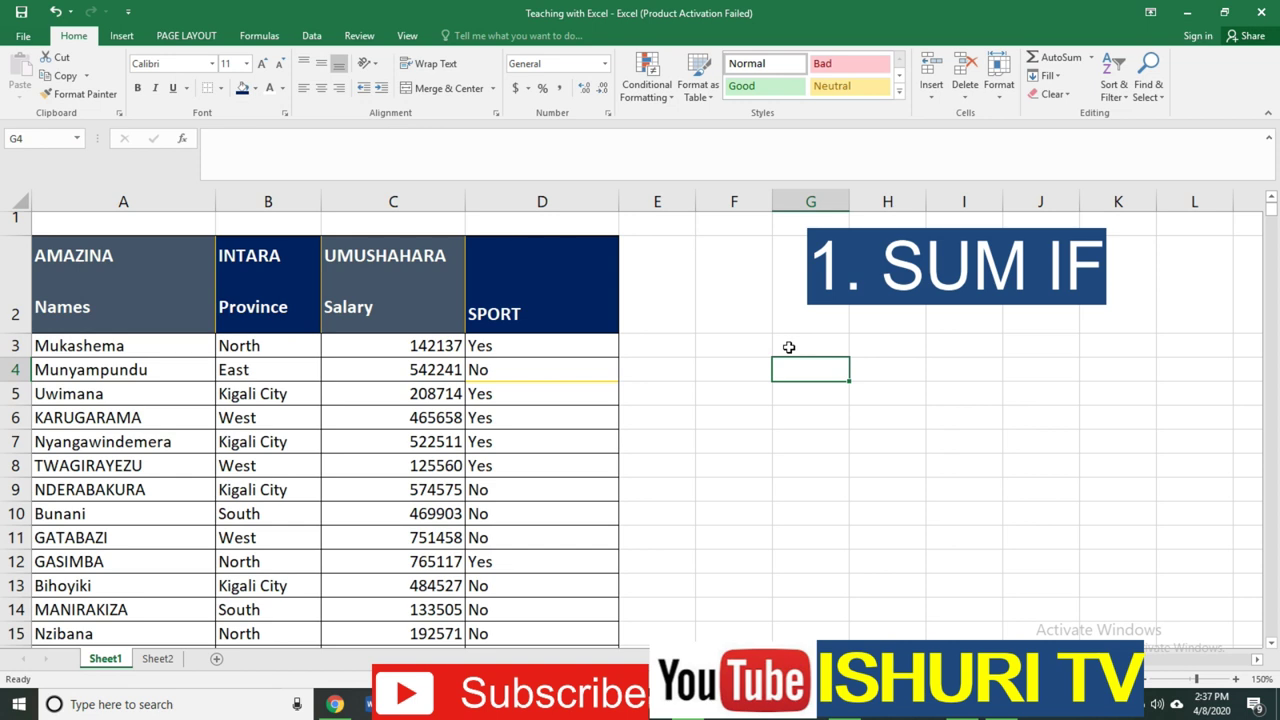
- Look over the table by selecting F3, G3, D3 and the Names, Province, Salary and SPORT headers
left_click(746, 345)
left_click(806, 344)
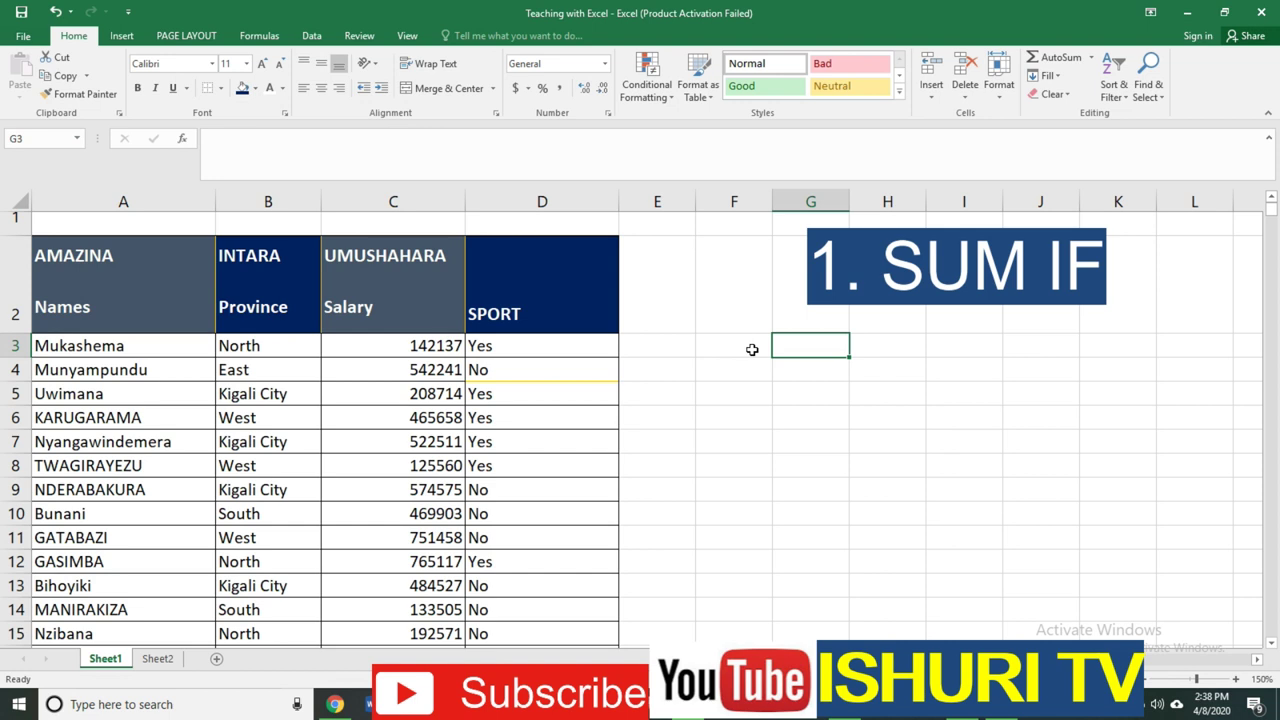
left_click(510, 344)
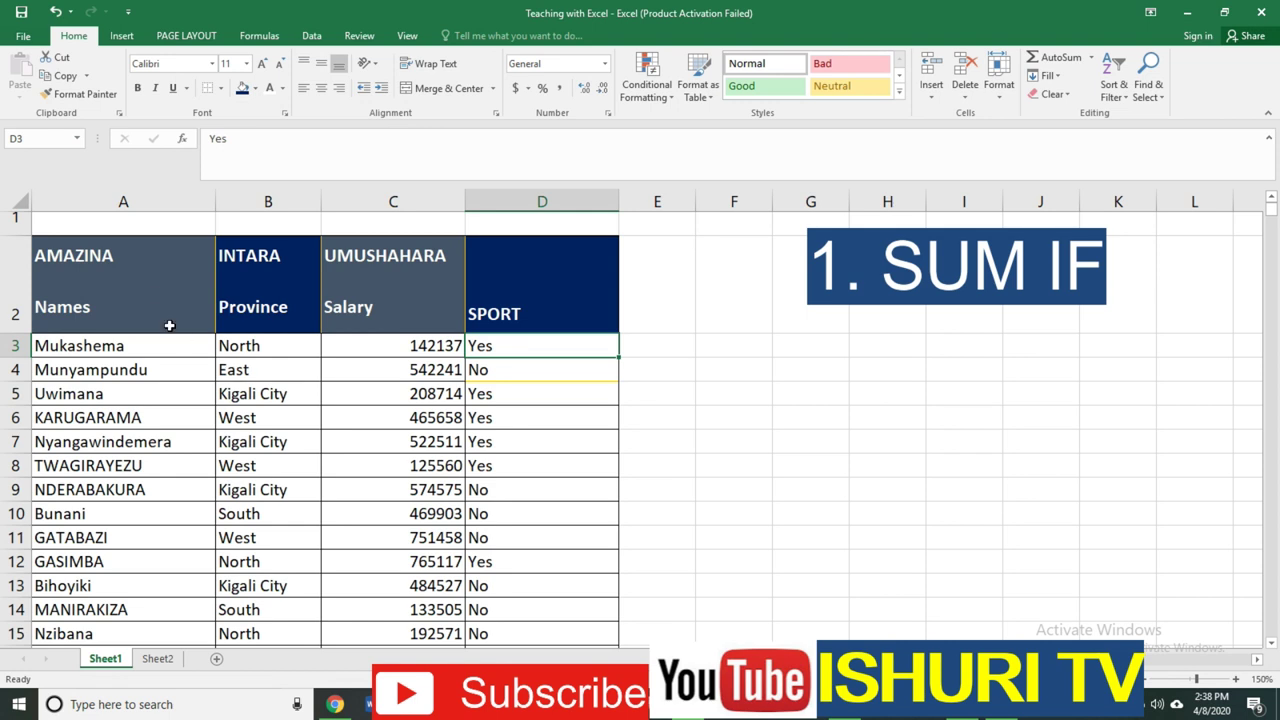
left_click_drag(157, 300, 280, 305)
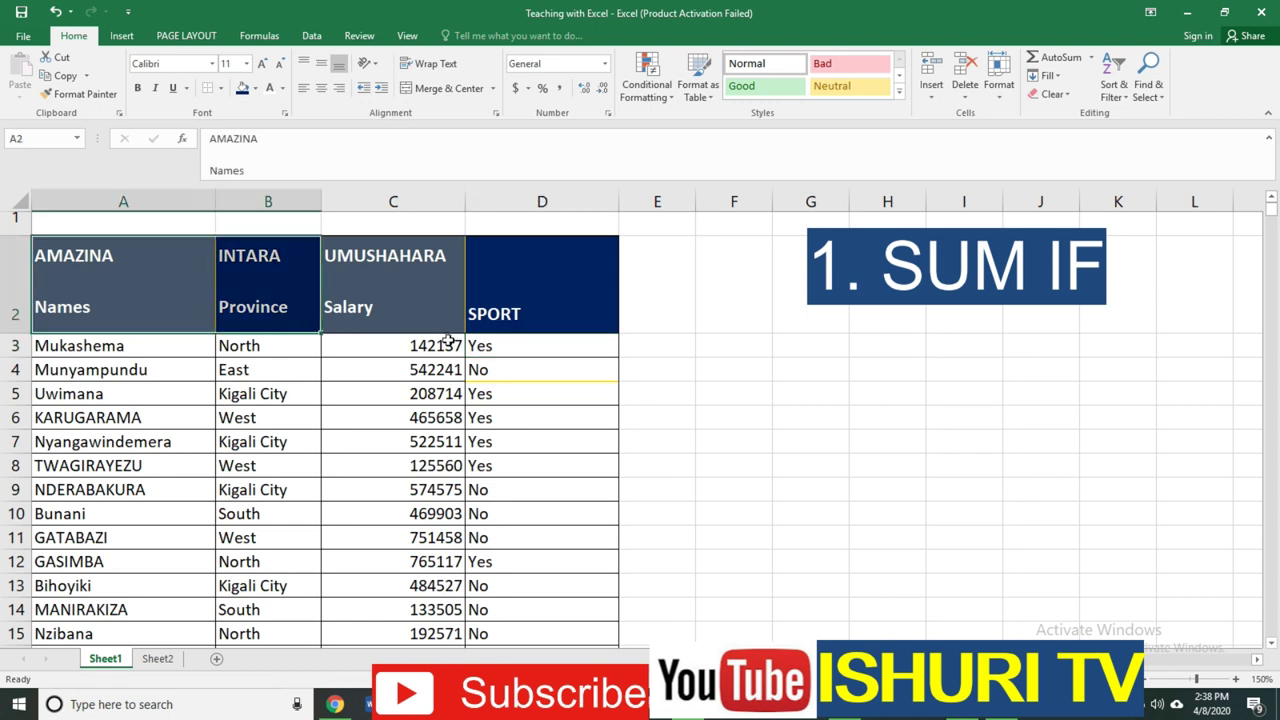
left_click(364, 341, "shift")
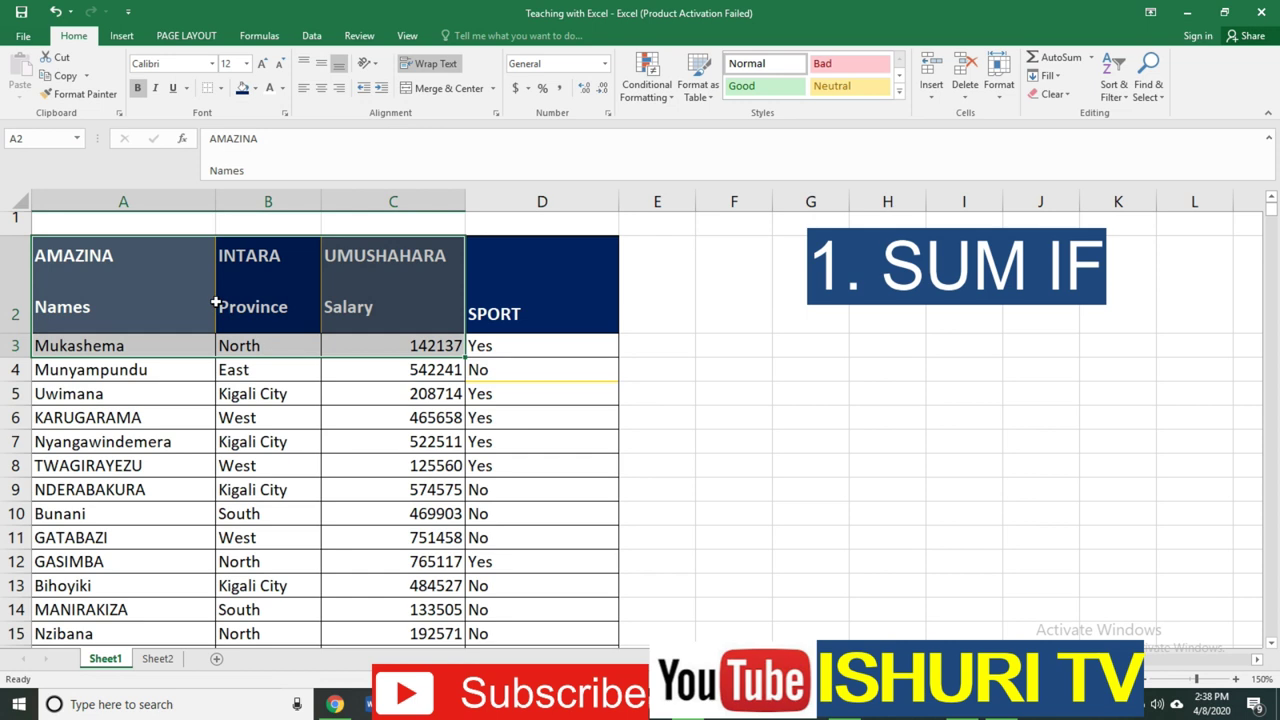
left_click(161, 306)
left_click(290, 280)
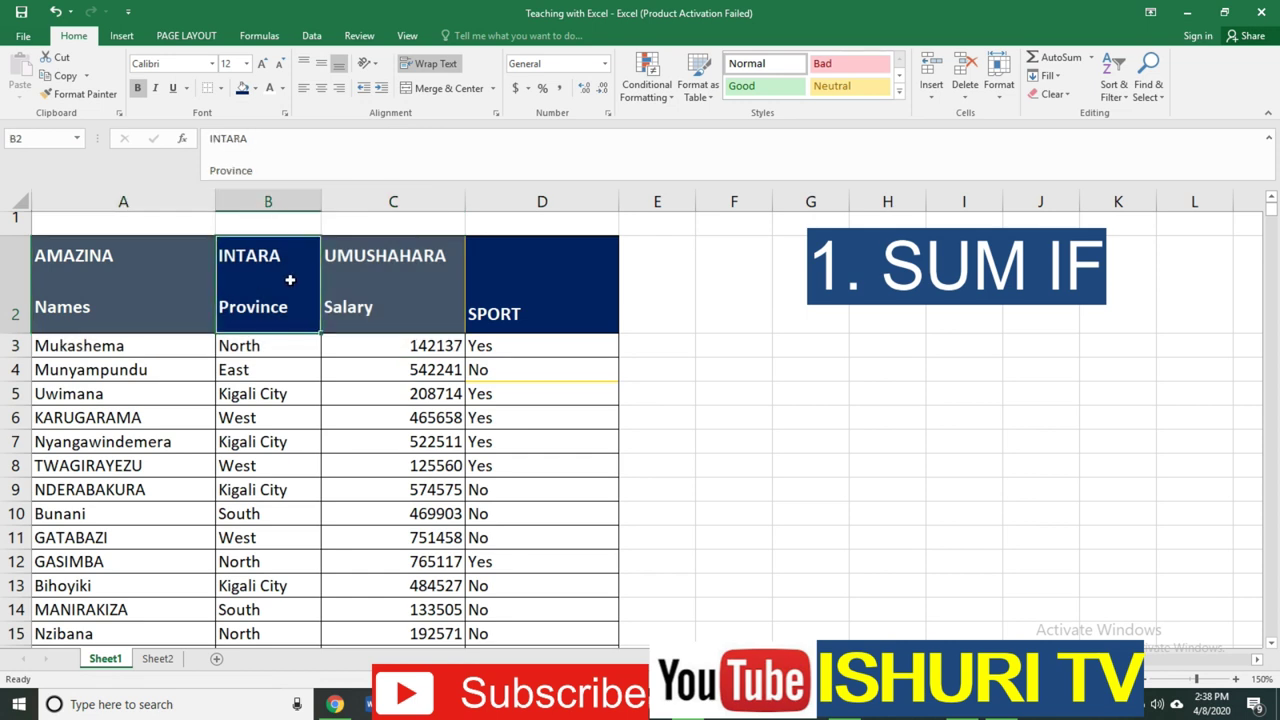
left_click(365, 282)
left_click(502, 287)
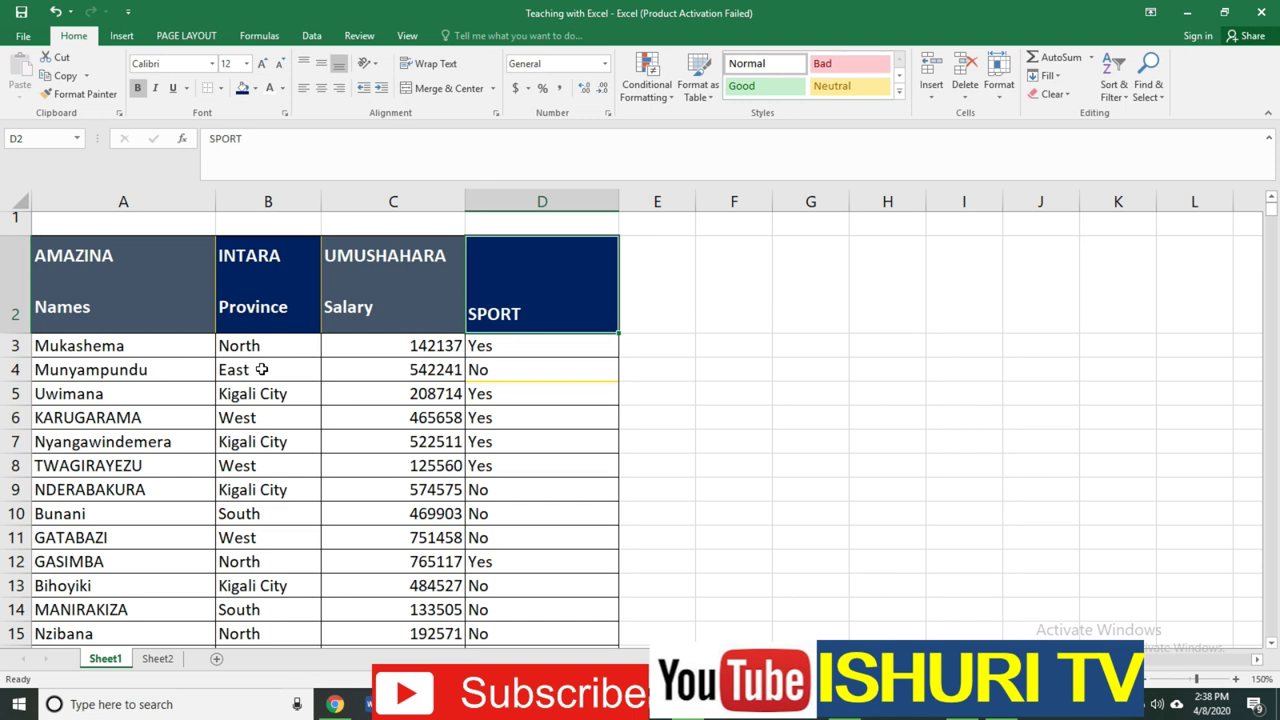
- Start a SUMIF in F3 with the province range B3:B6788
left_click(739, 344)
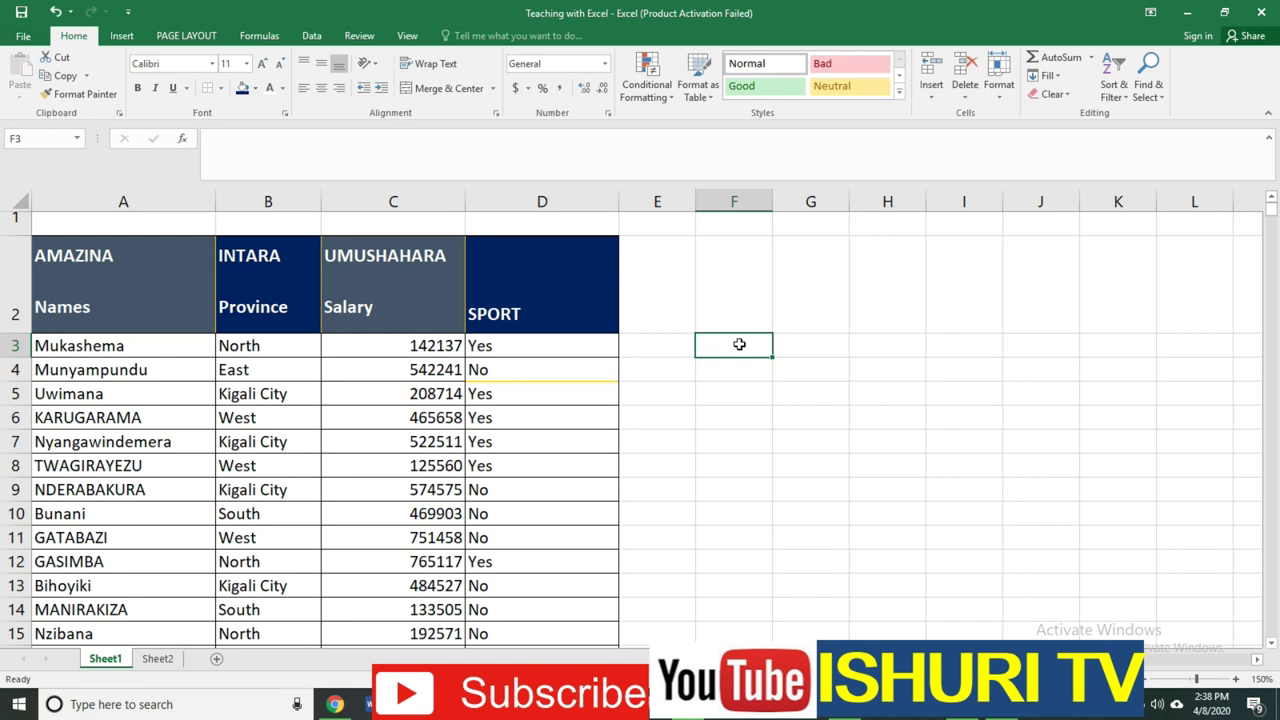
type("=")
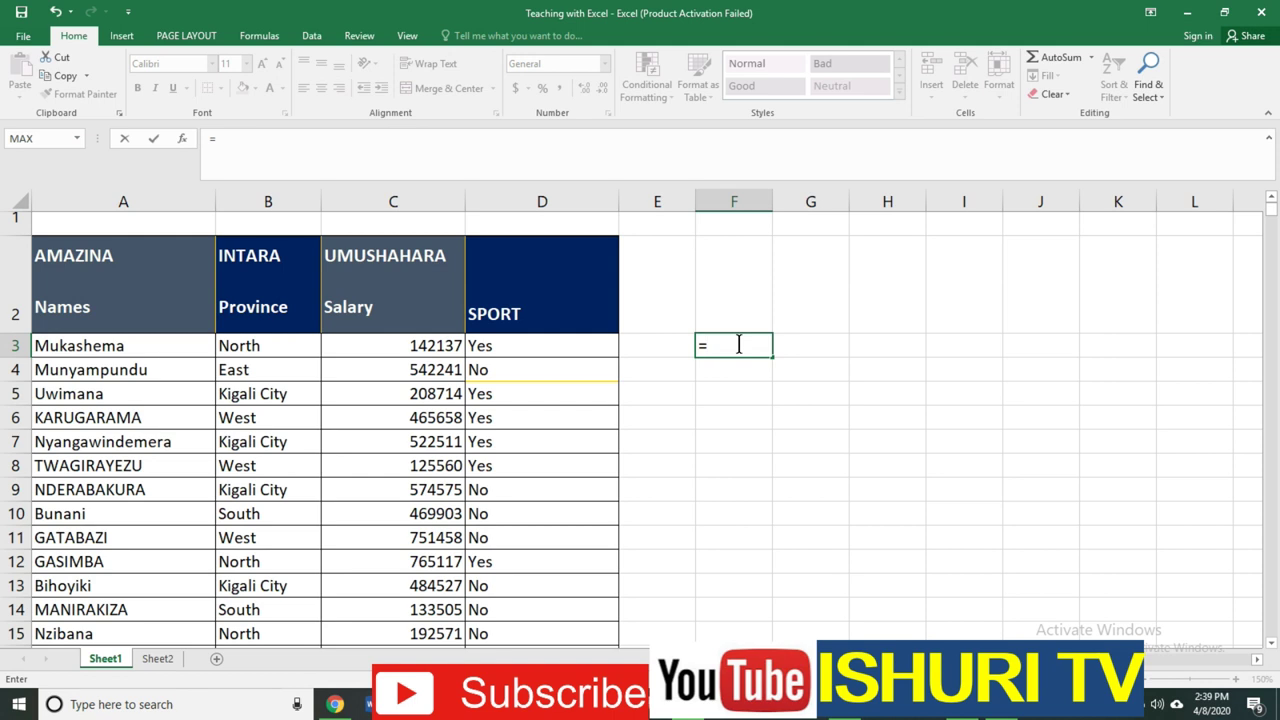
type("sum")
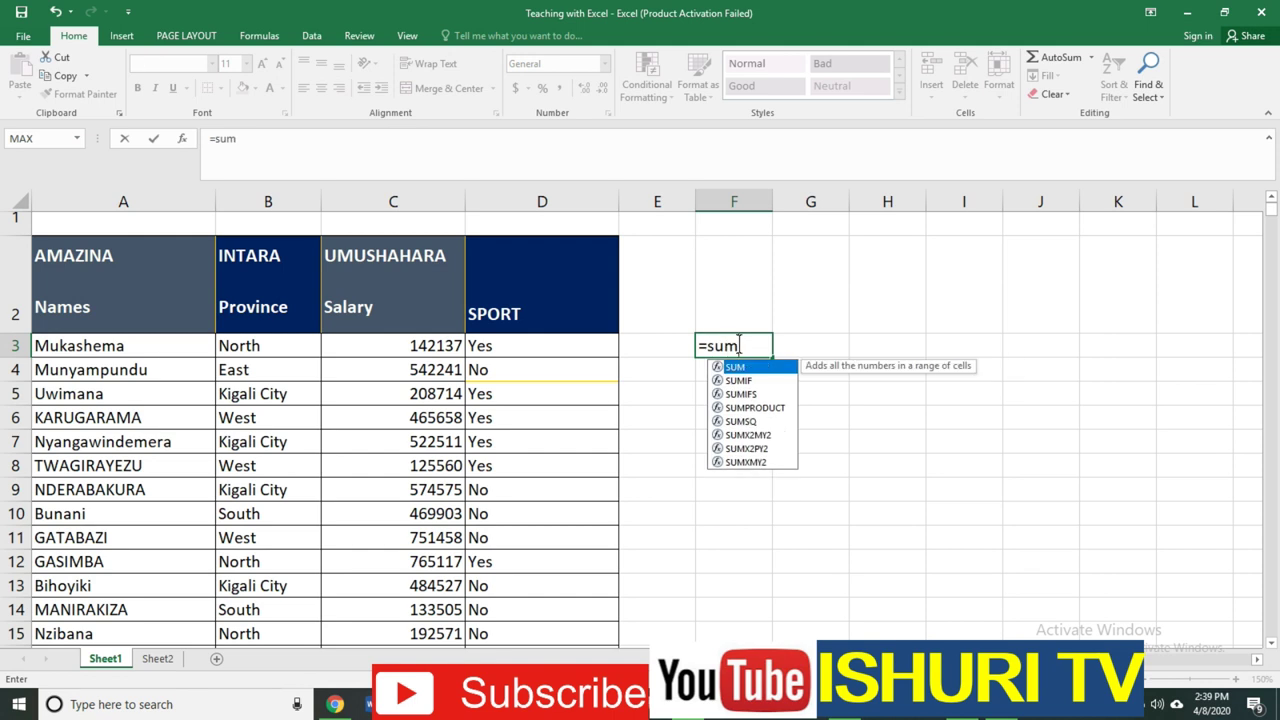
type("if")
double_click(754, 367)
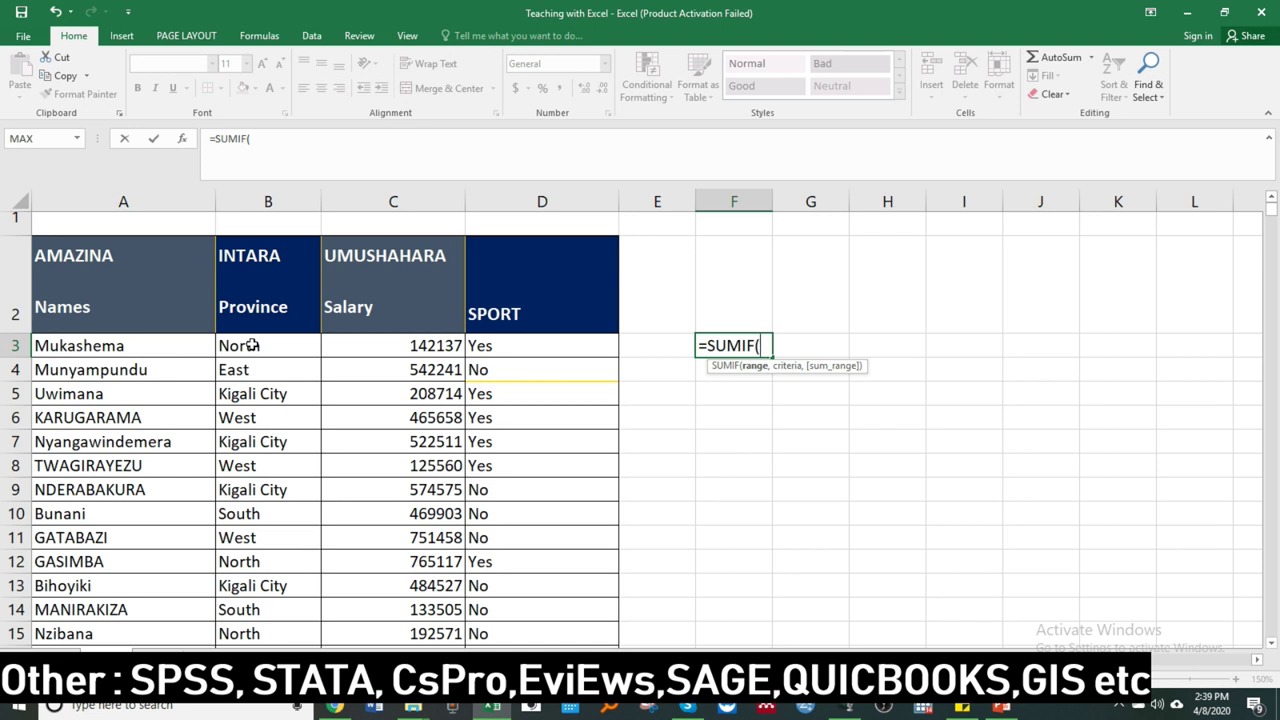
left_click_drag(255, 344, 262, 463)
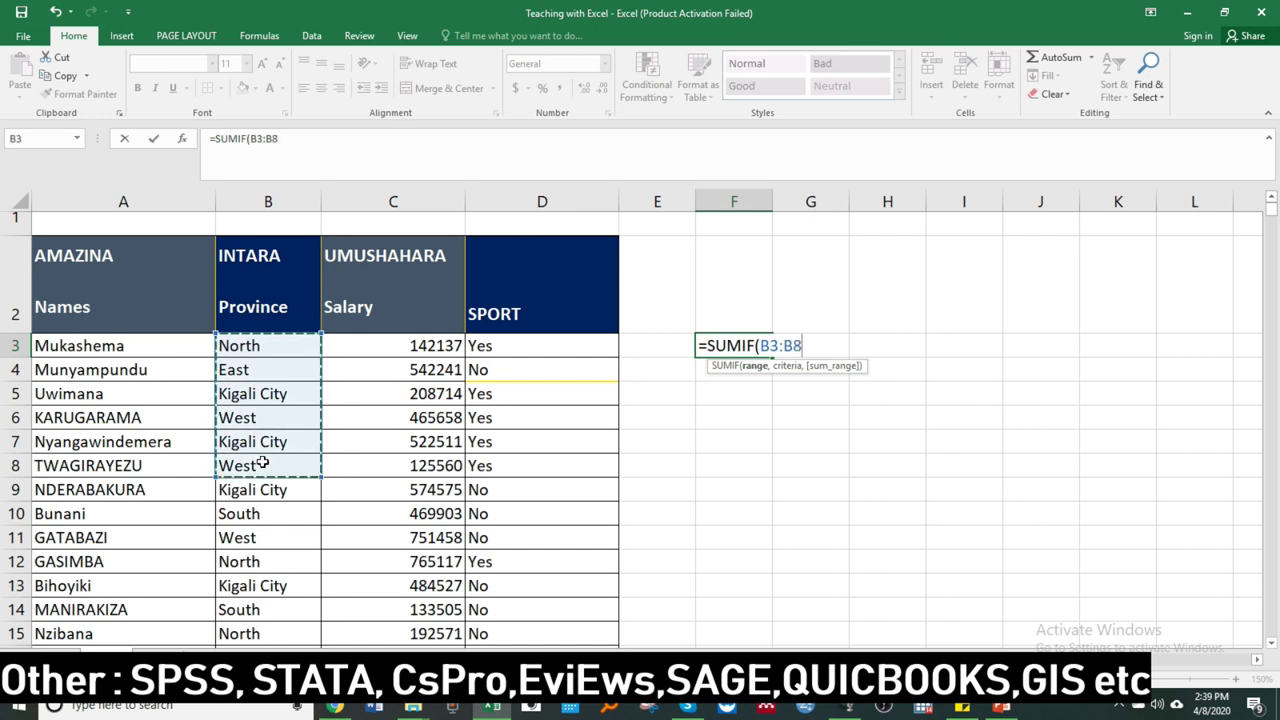
key("ctrl+shift+Down")
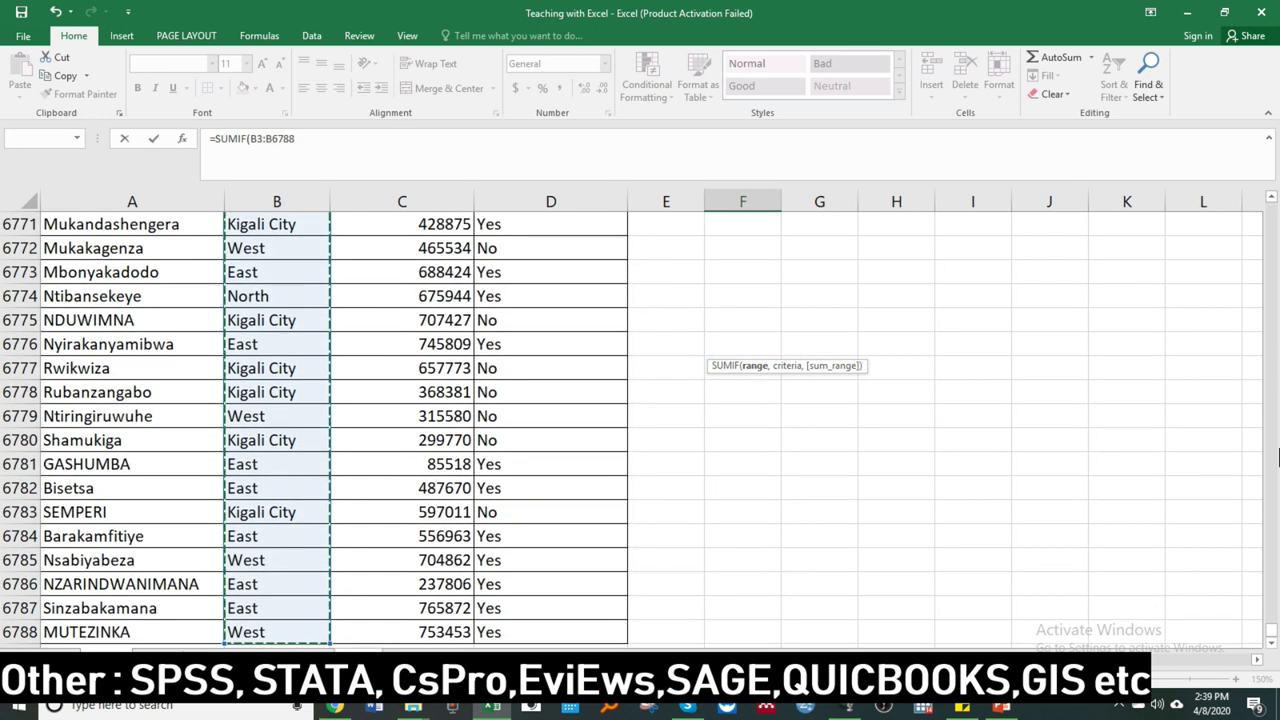
left_click_drag(1272, 638, 1270, 200)
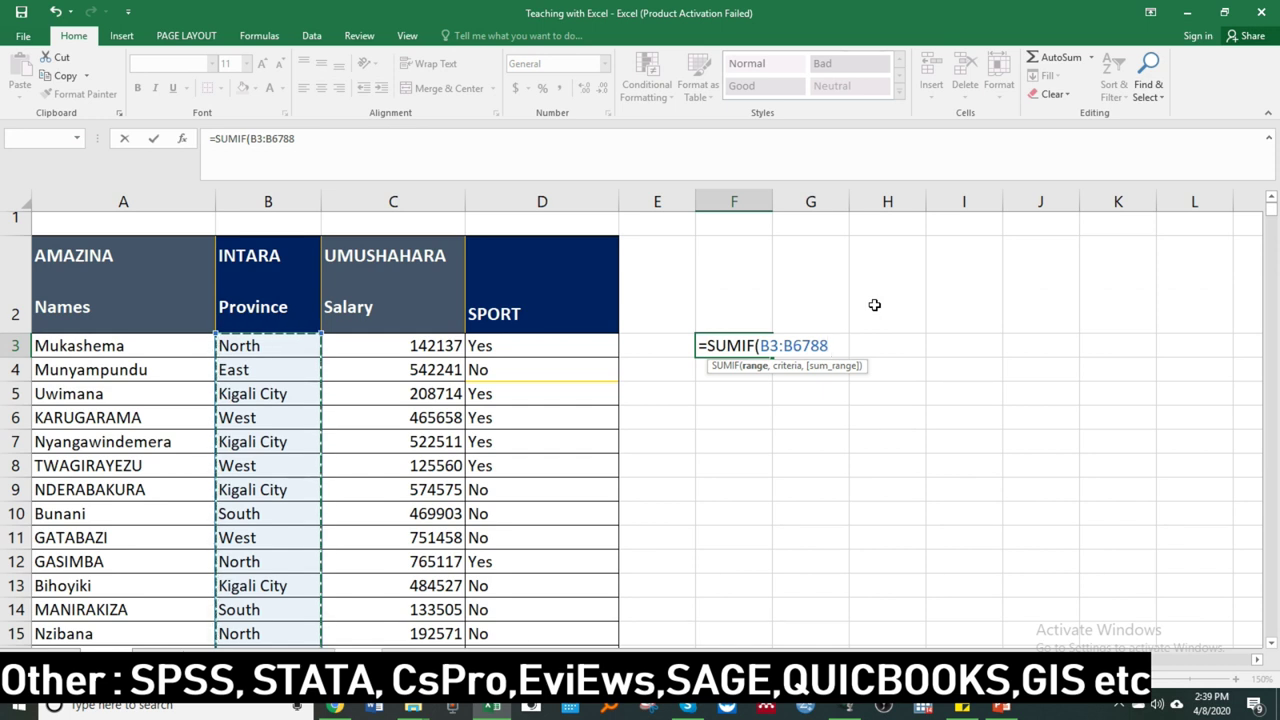
- Add the "North" criterion and salary range C3:C6788, giving 551488447
type(",")
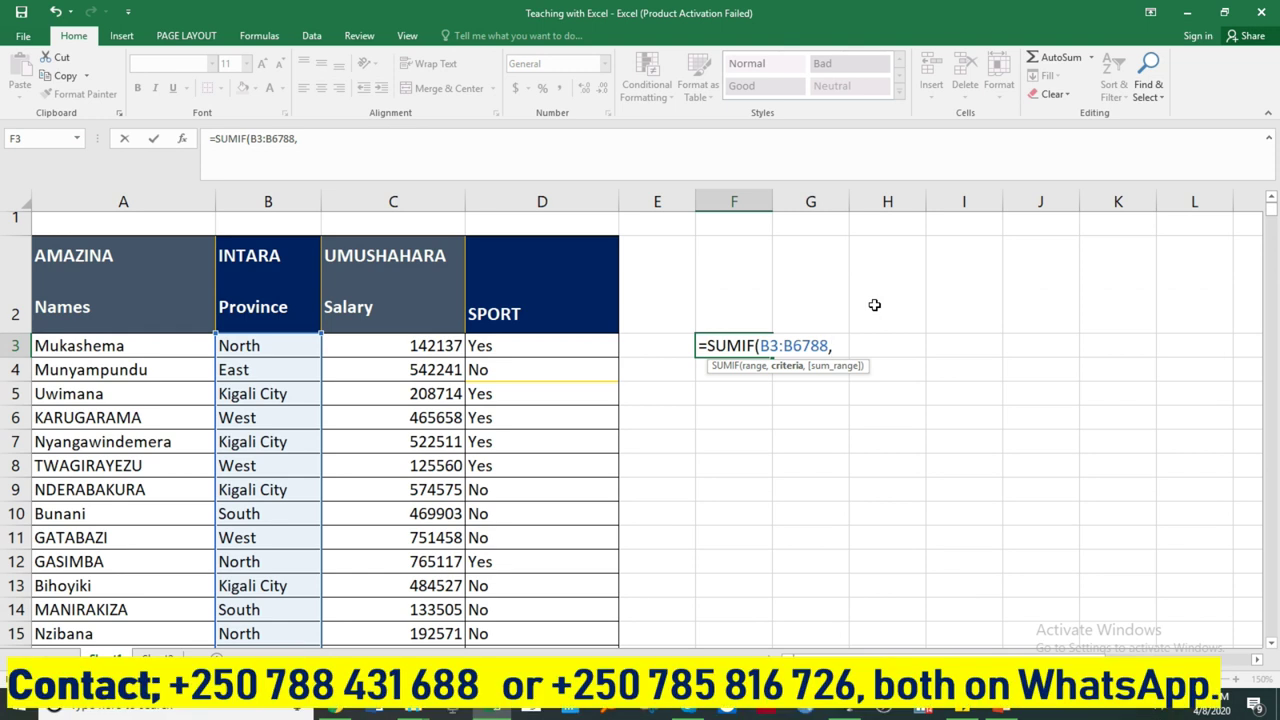
type("\"Not")
key("BackSpace")
type("rth")
type(",")
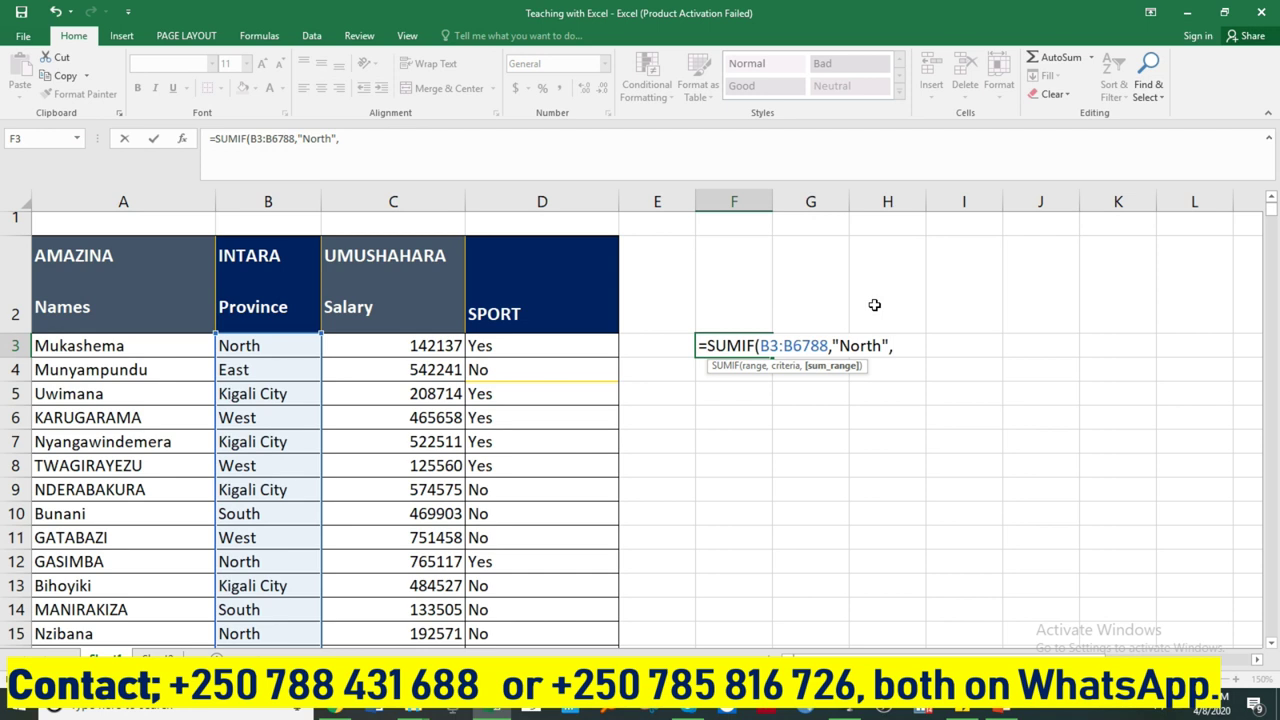
left_click(402, 345)
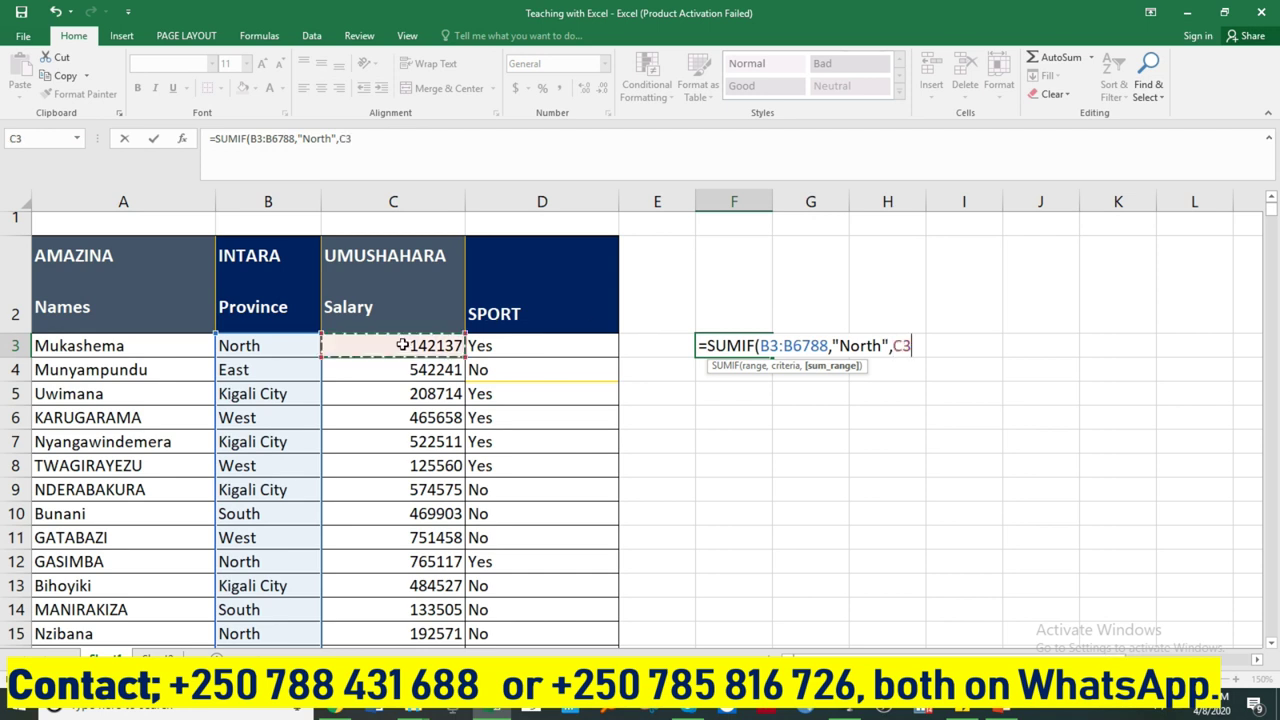
left_click_drag(402, 345, 408, 513)
key("ctrl+shift+Down")
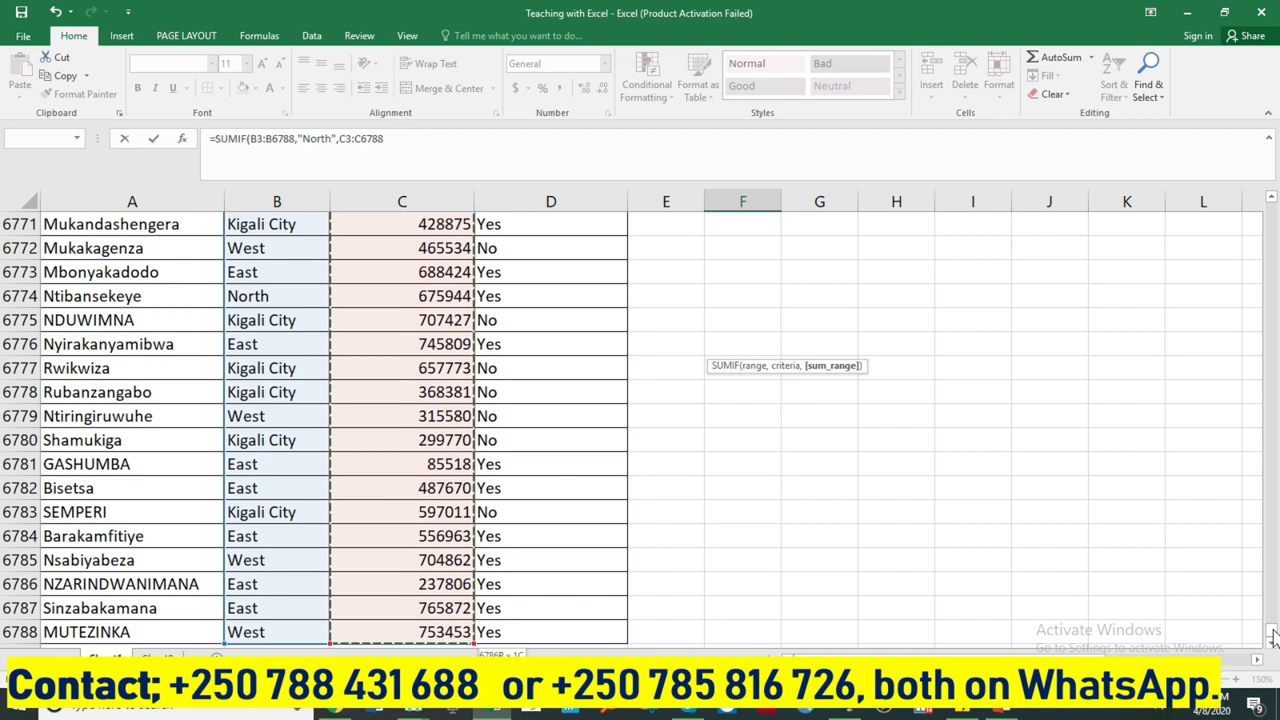
left_click_drag(1273, 637, 1270, 205)
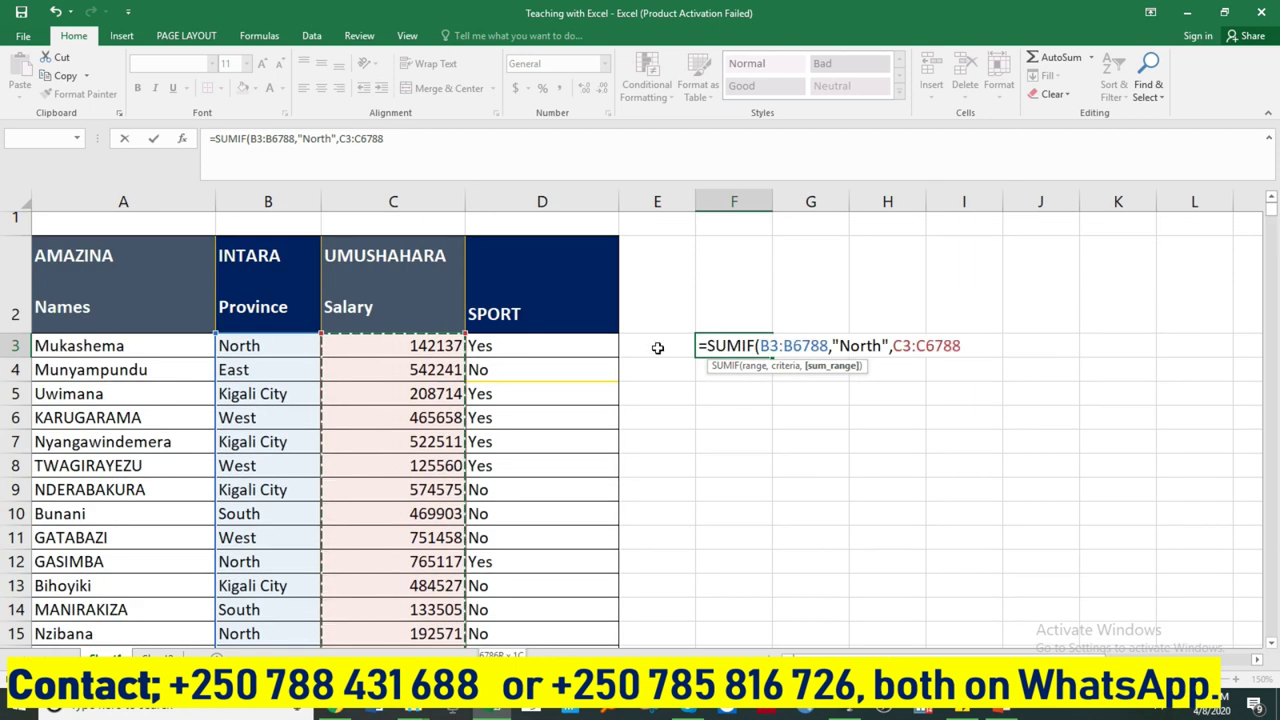
type(")")
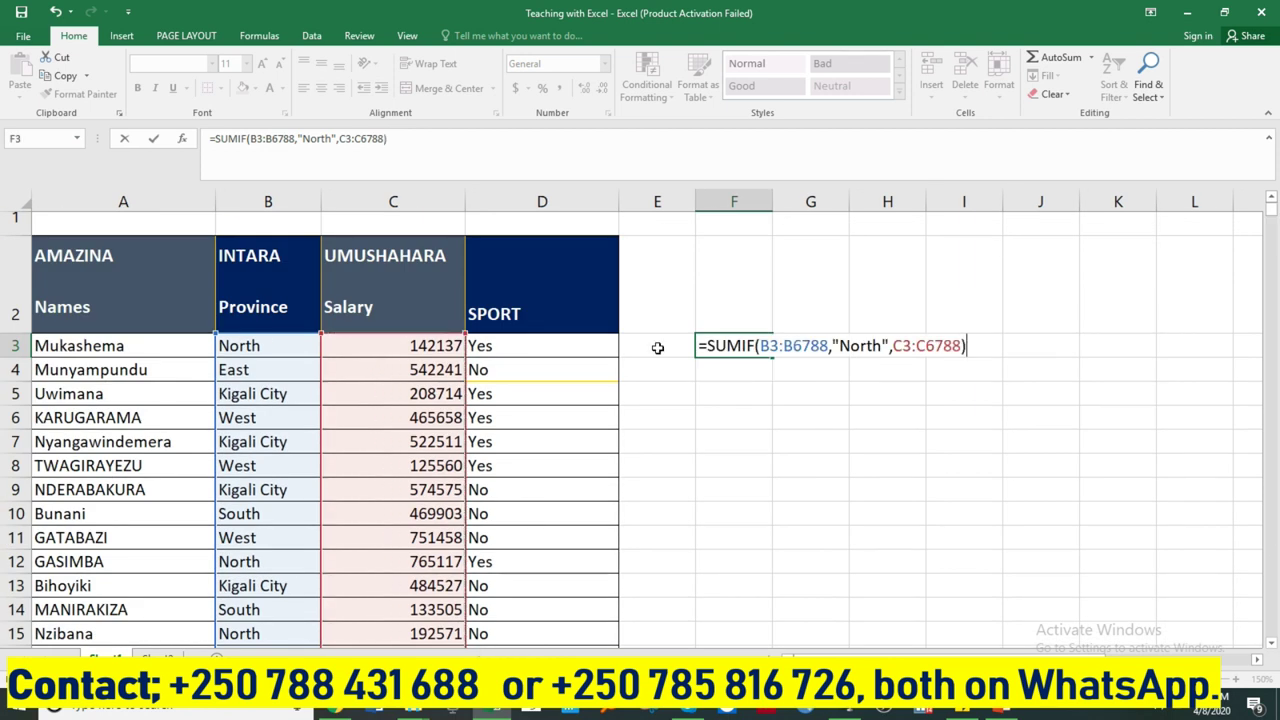
key("Return")
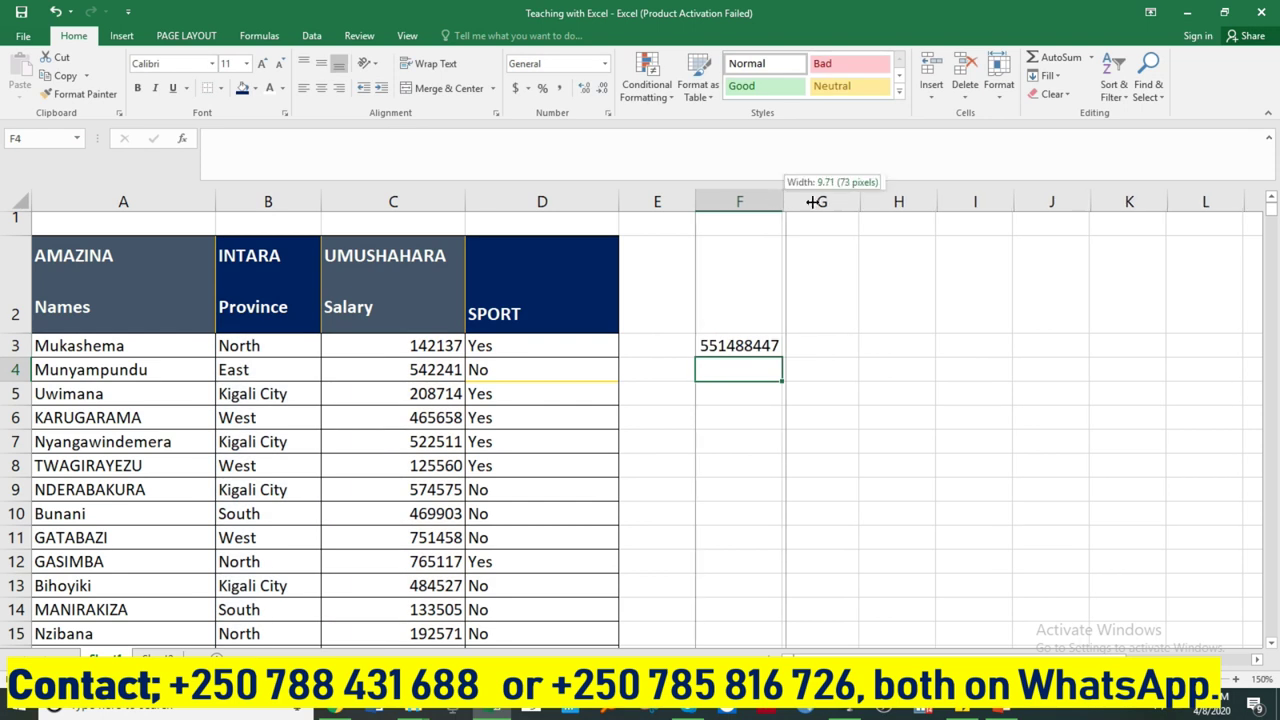
- Widen column F and change F3's SUMIF criterion from North to South, giving 558892711
left_click_drag(777, 201, 828, 201)
left_click(770, 345)
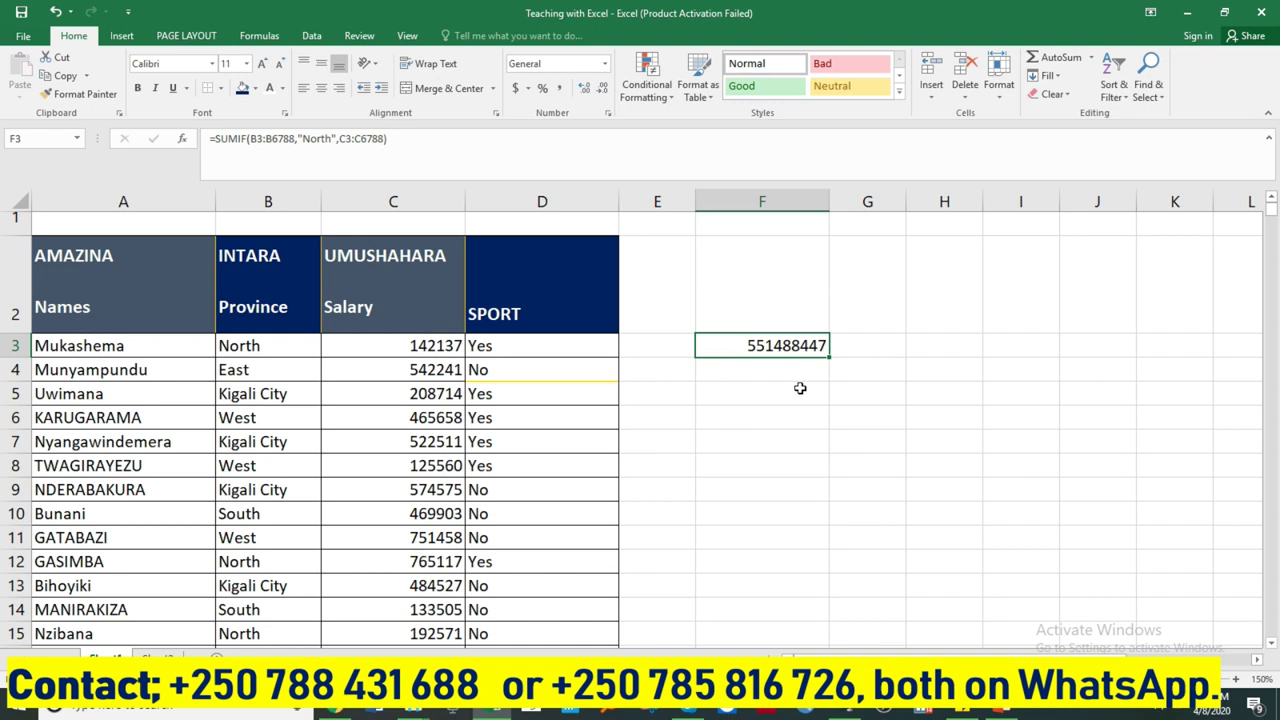
double_click(743, 345)
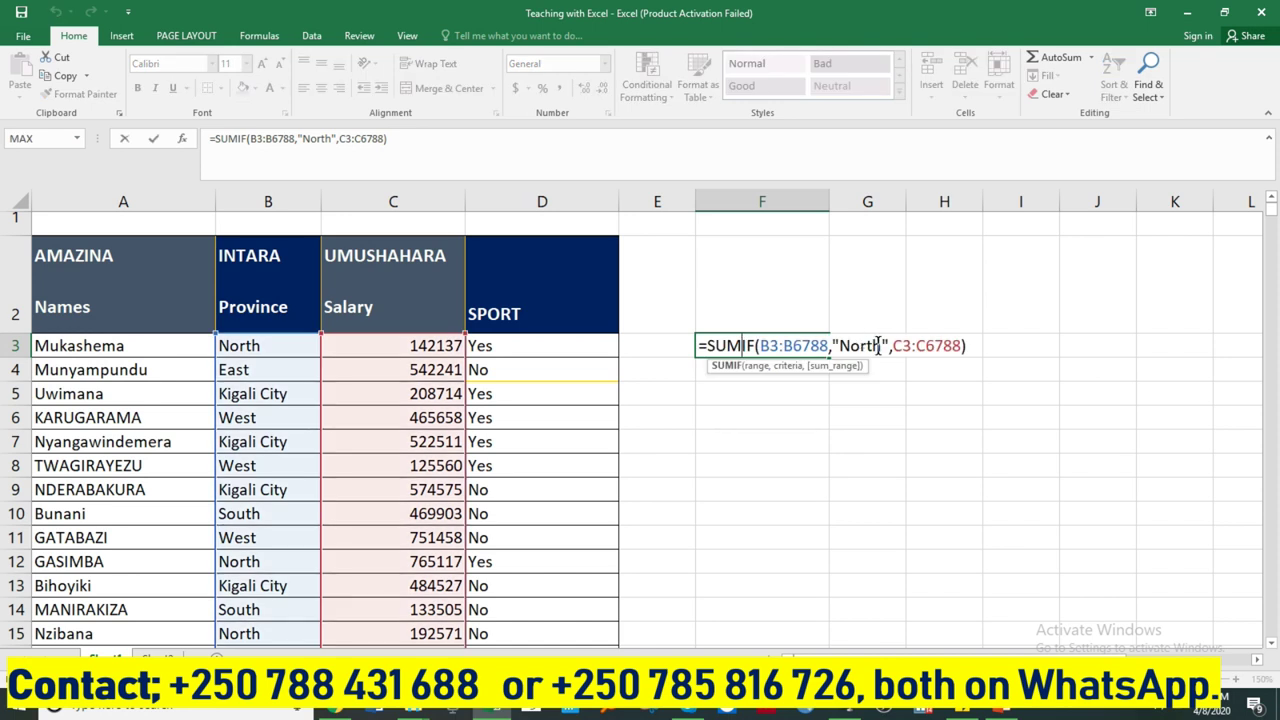
left_click_drag(881, 345, 843, 347)
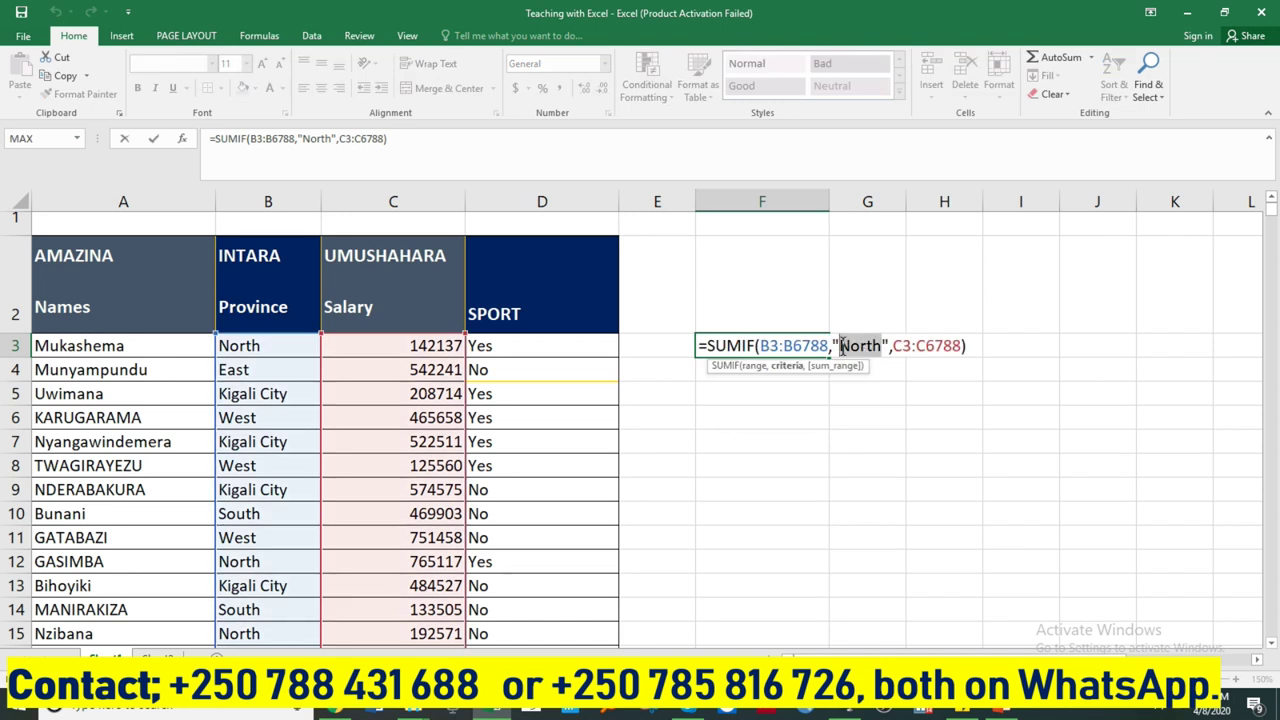
type("South")
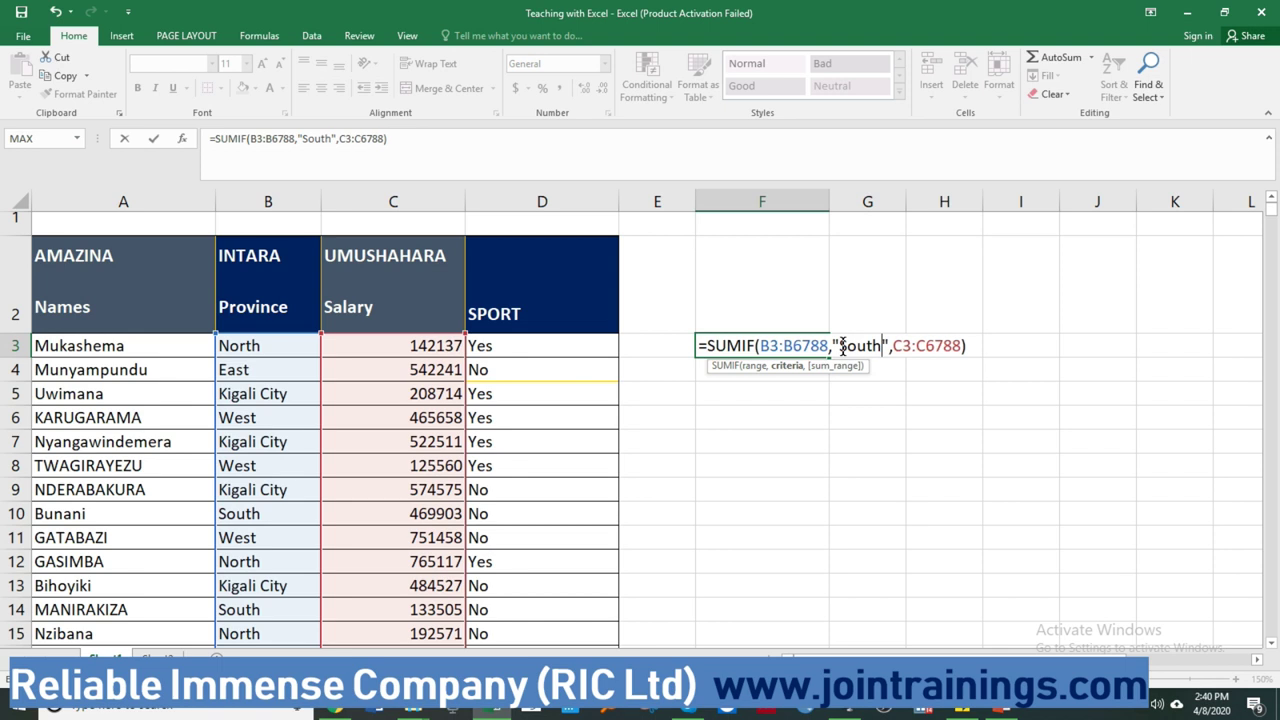
key("Return")
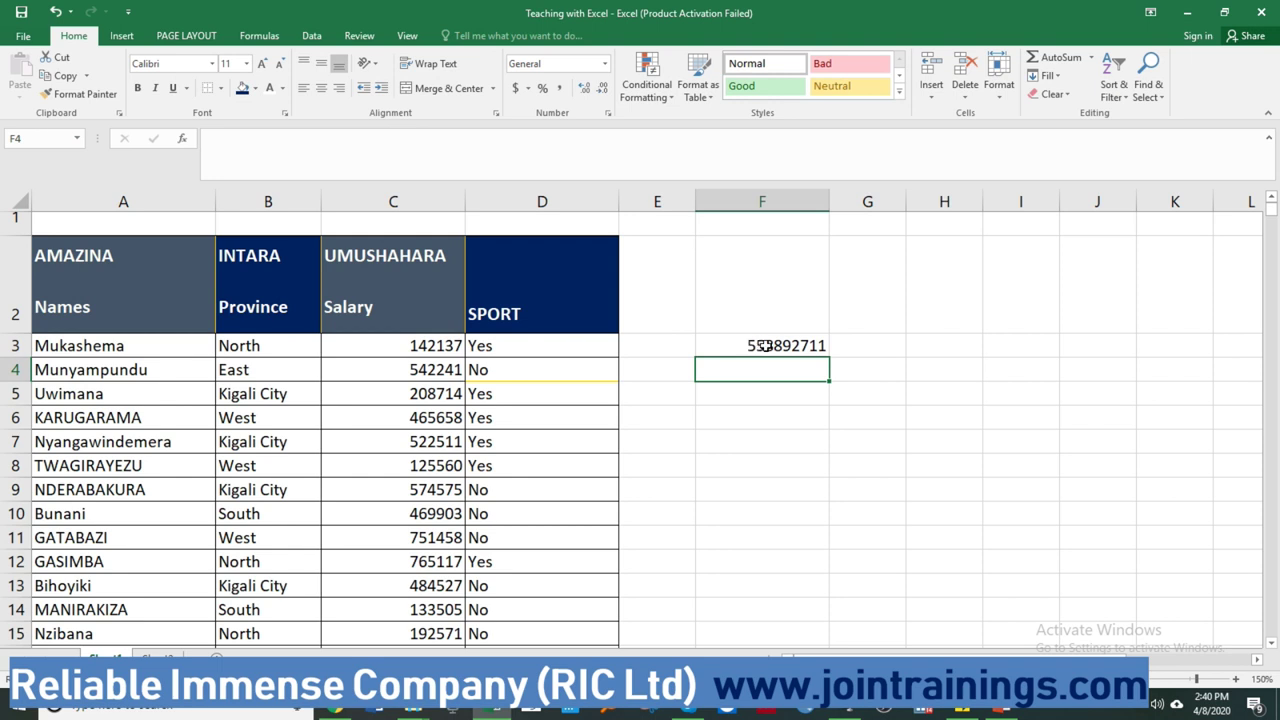
left_click(888, 350)
- Replace the F3 formula with the province label North
left_click(774, 355)
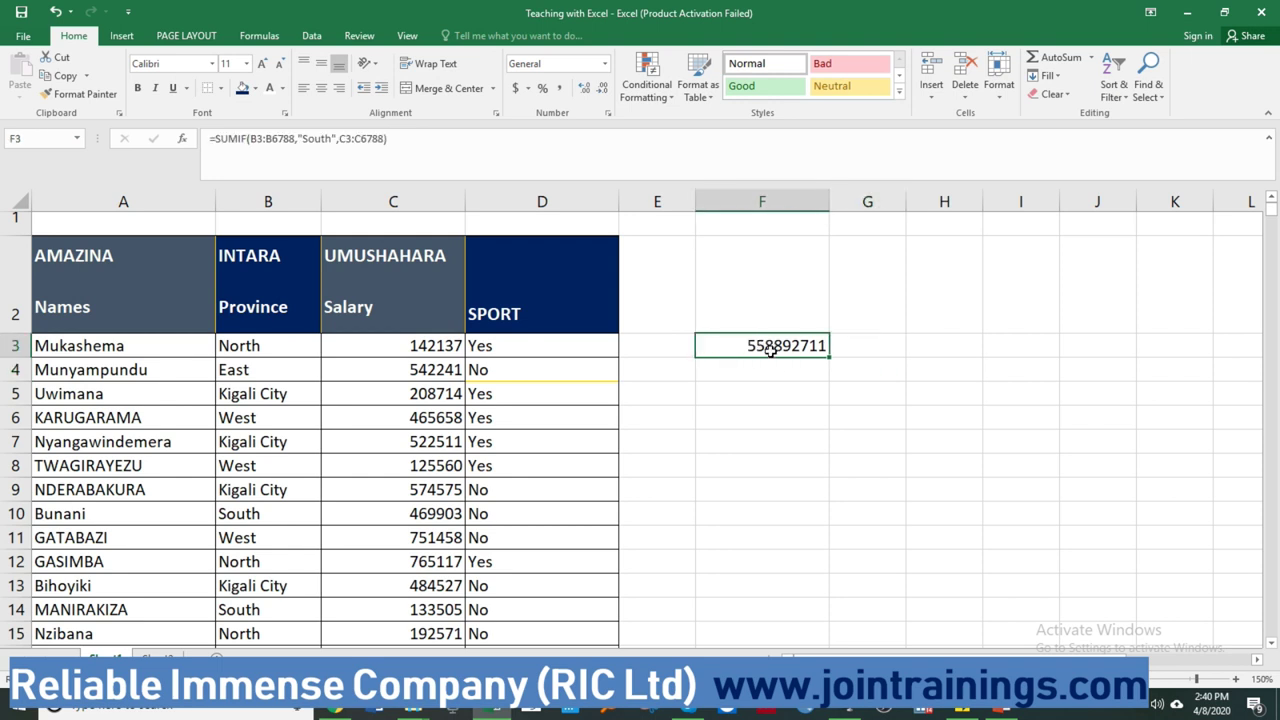
key("Delete")
type("N")
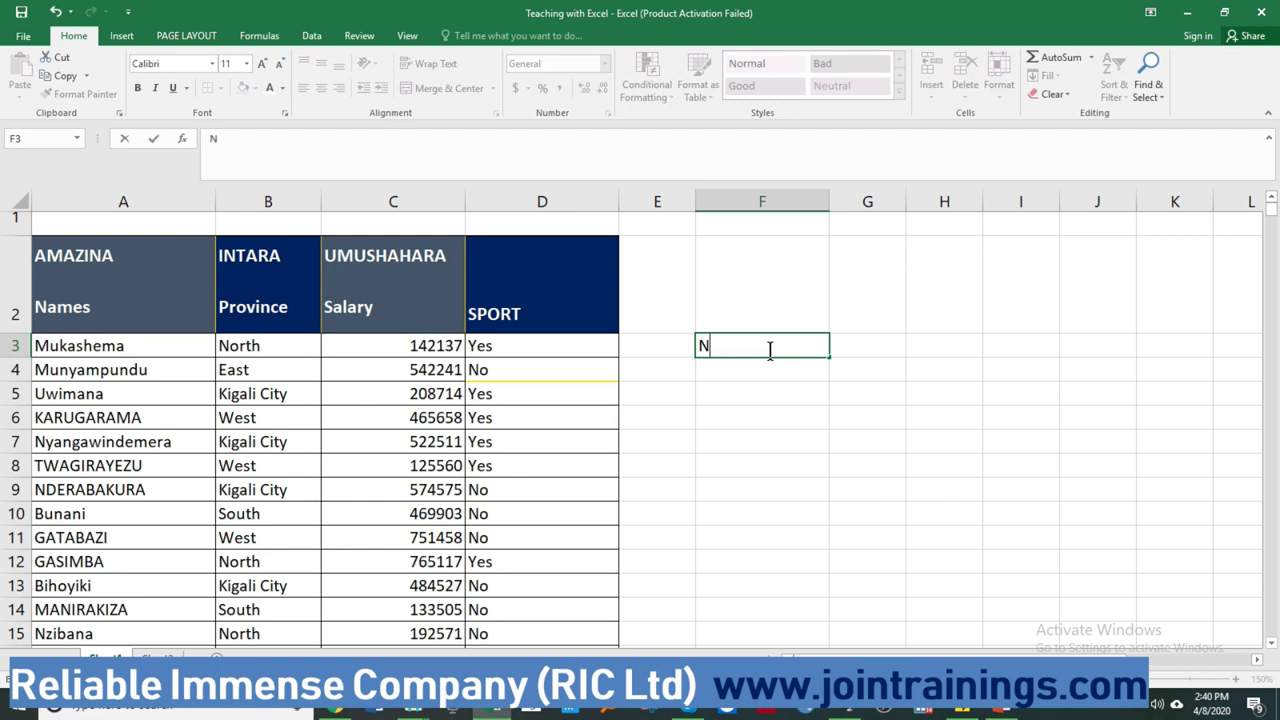
type("orth")
left_click(852, 348)
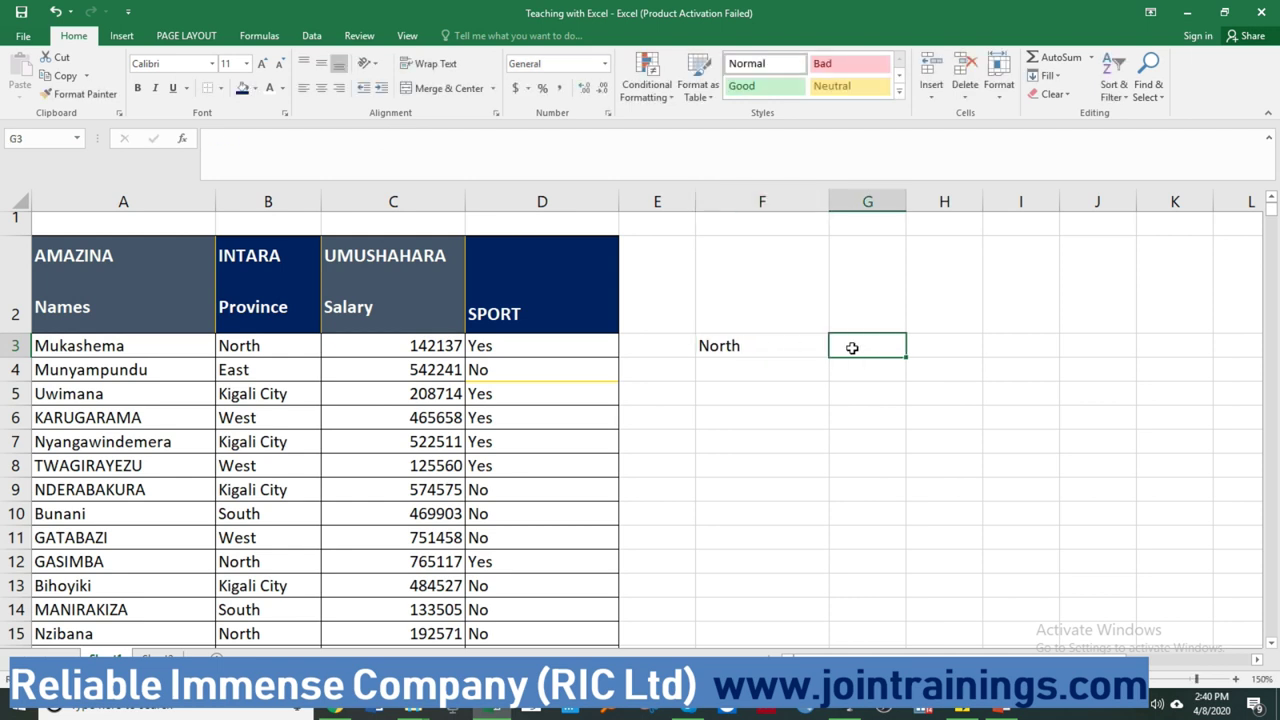
- Enter =SUMIF(B3:B6788,F3,C3:C6788) in G3 to total salaries for F3's province
type("=su")
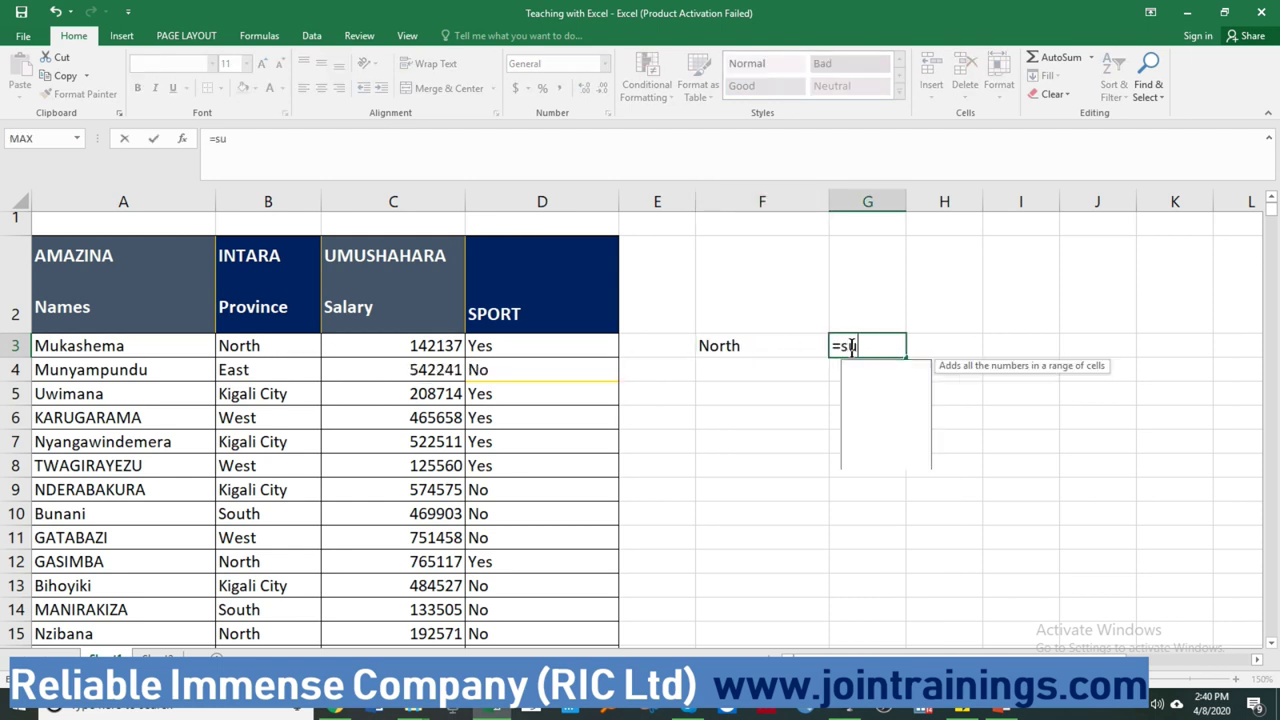
type("mif")
double_click(873, 368)
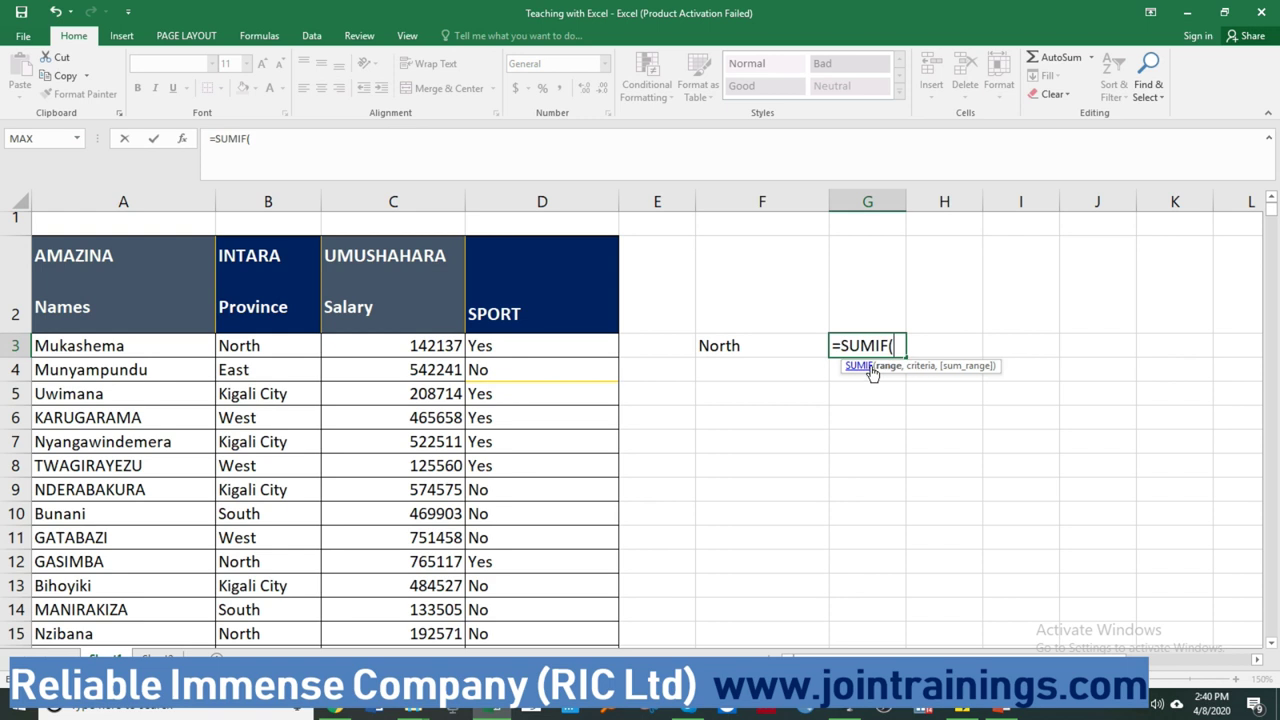
left_click_drag(267, 345, 257, 530)
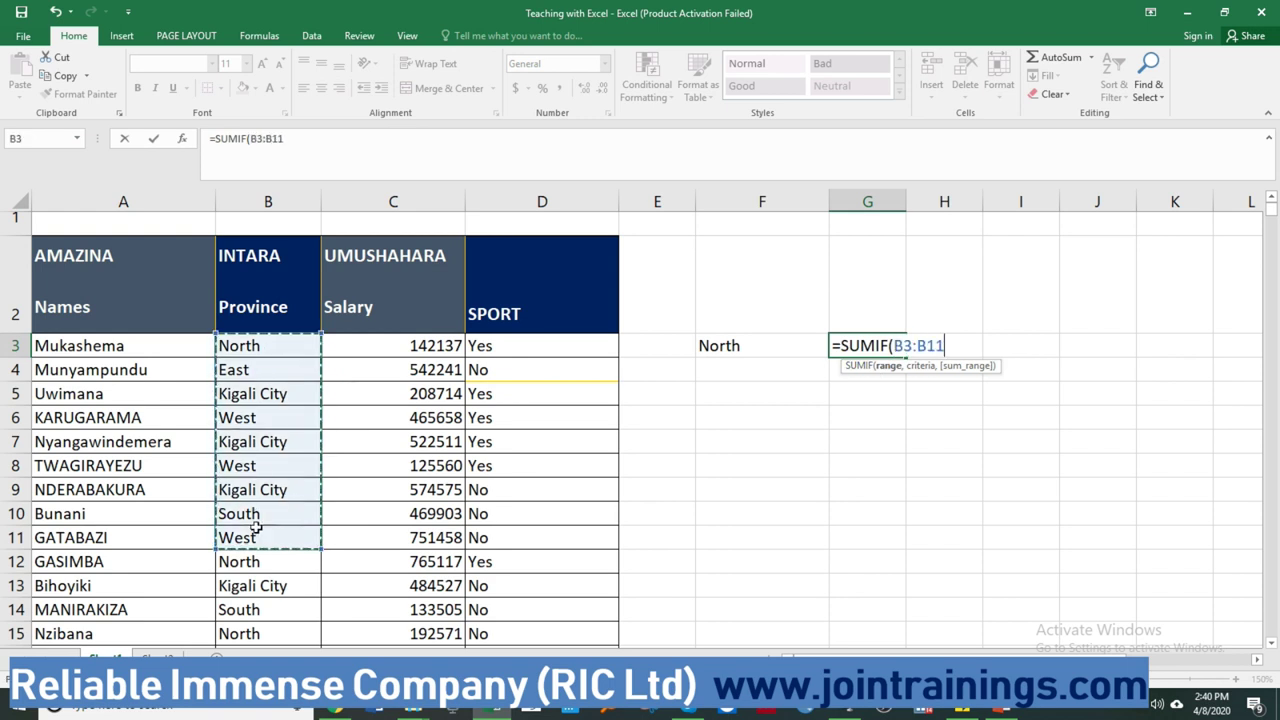
key("ctrl+shift+Down")
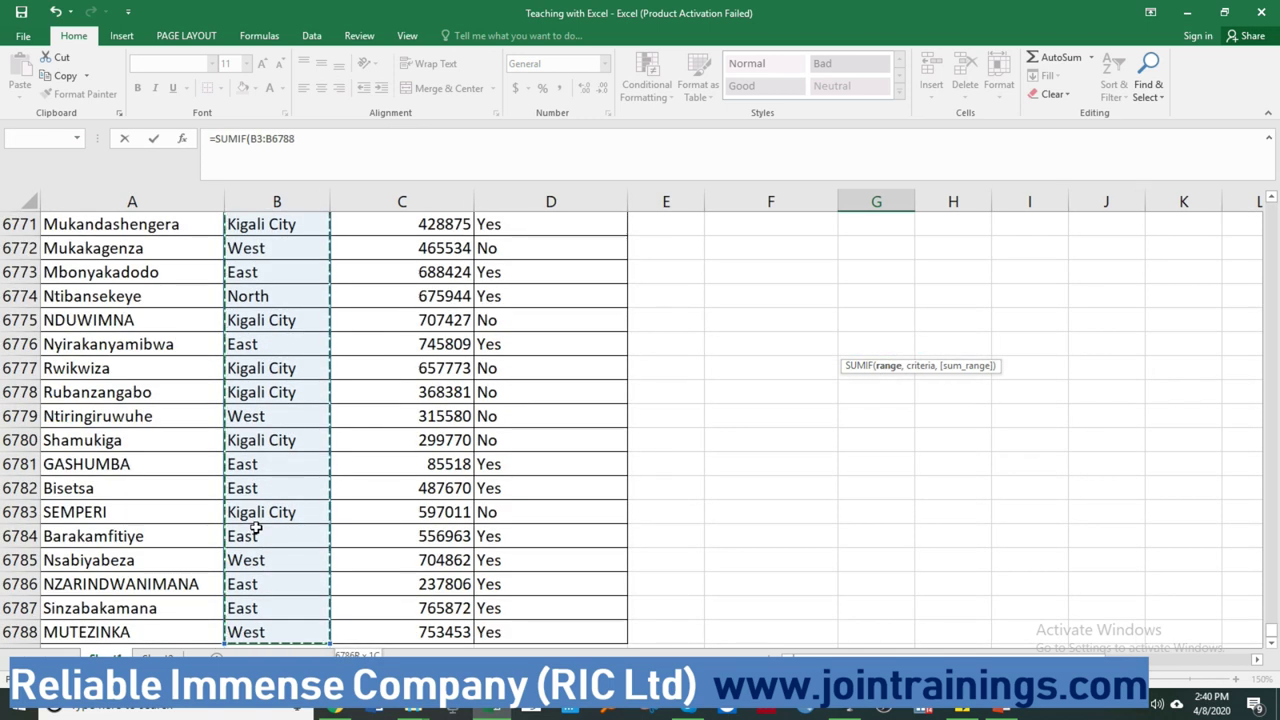
type(",")
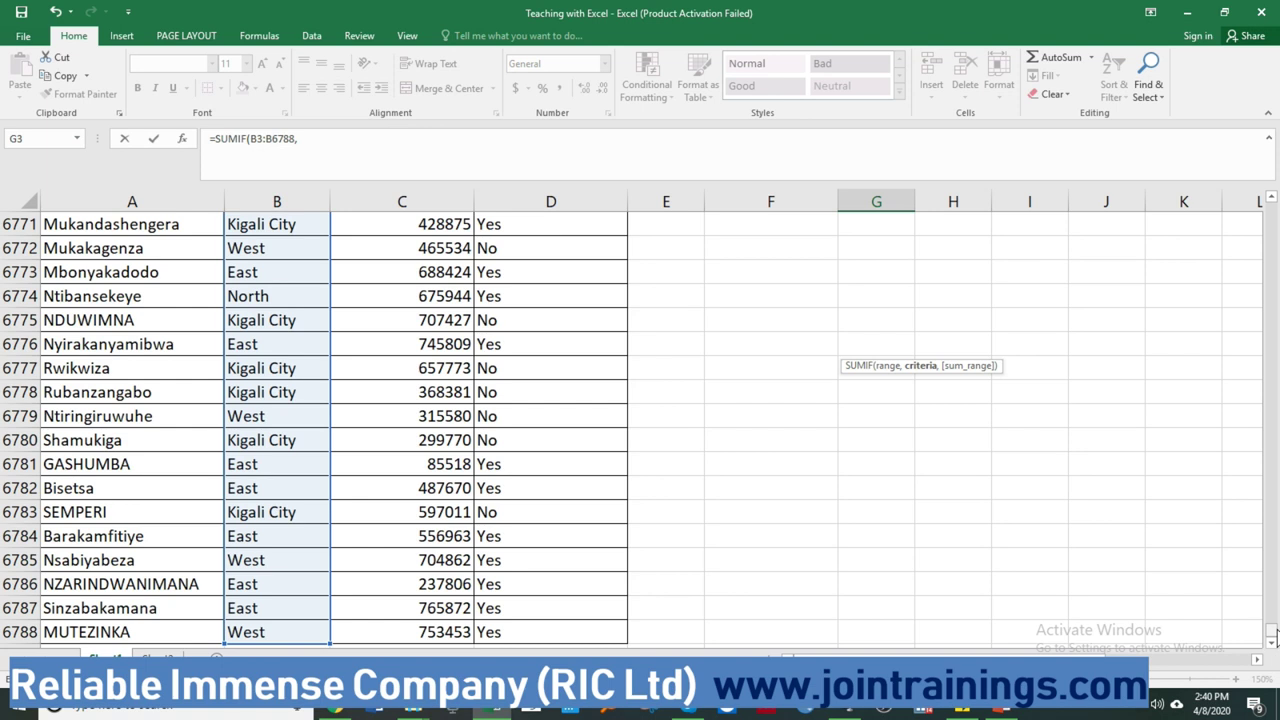
key("ctrl+BackSpace")
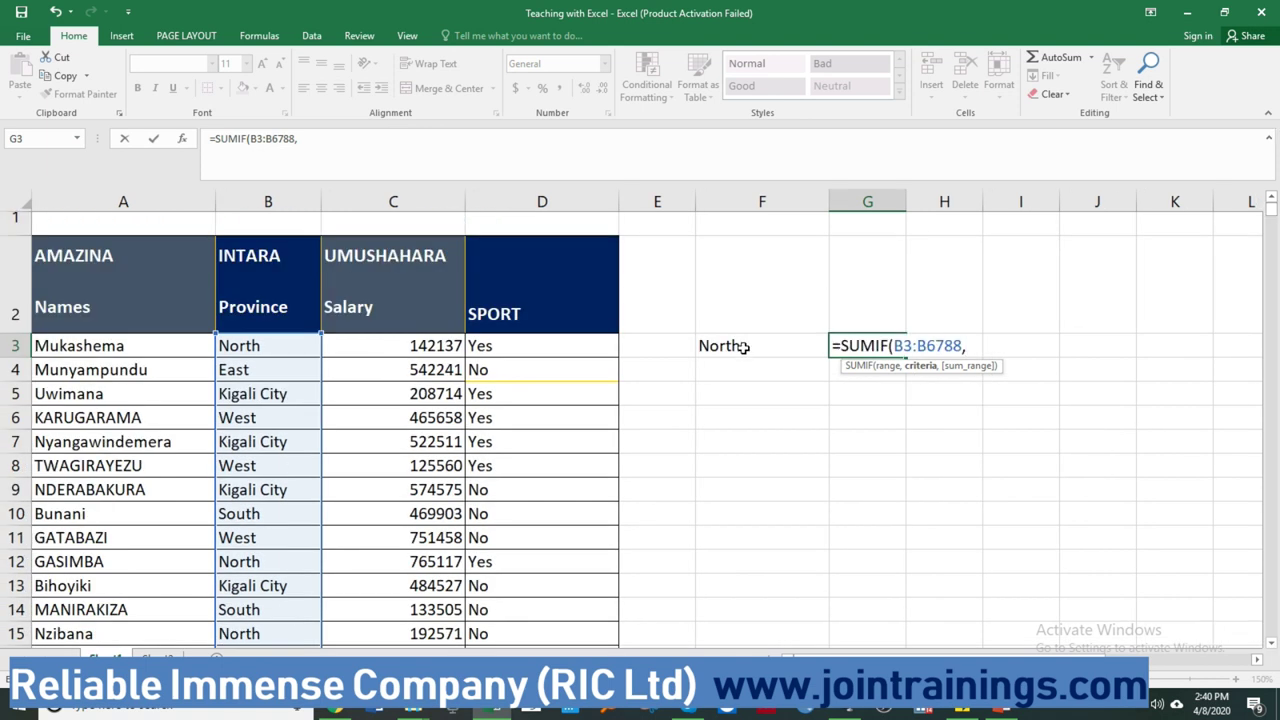
left_click(736, 345)
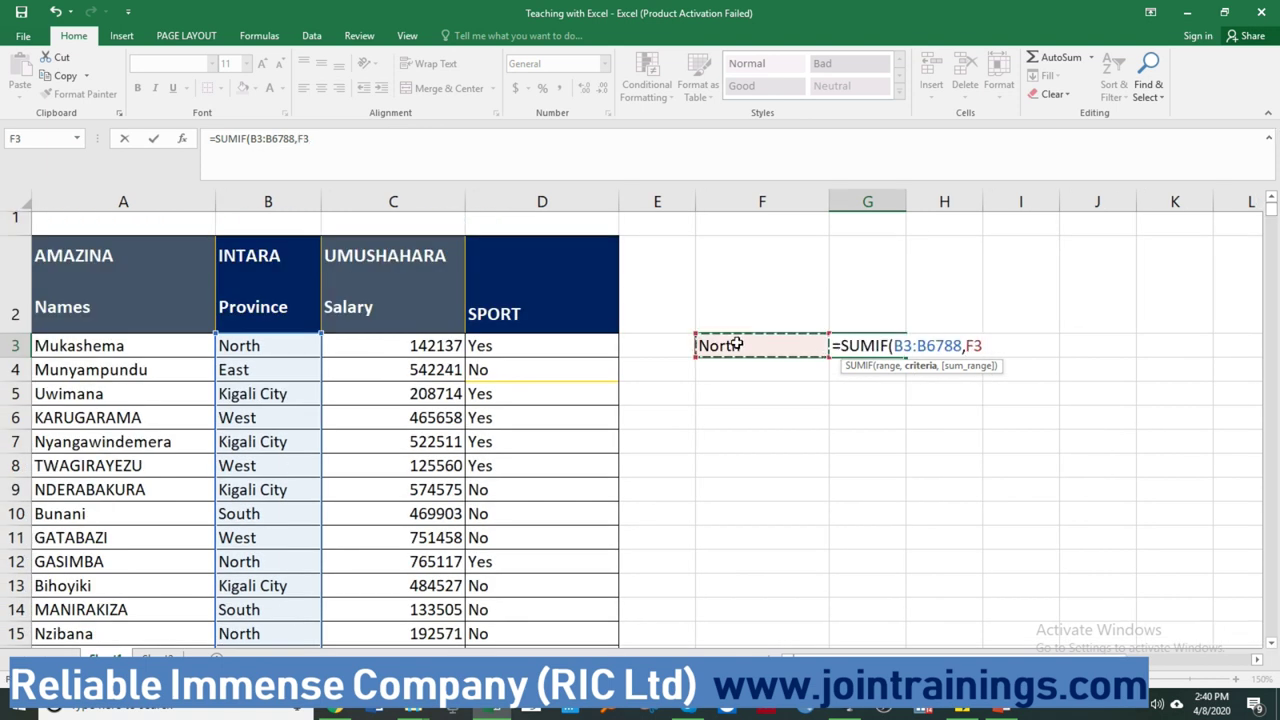
type(",")
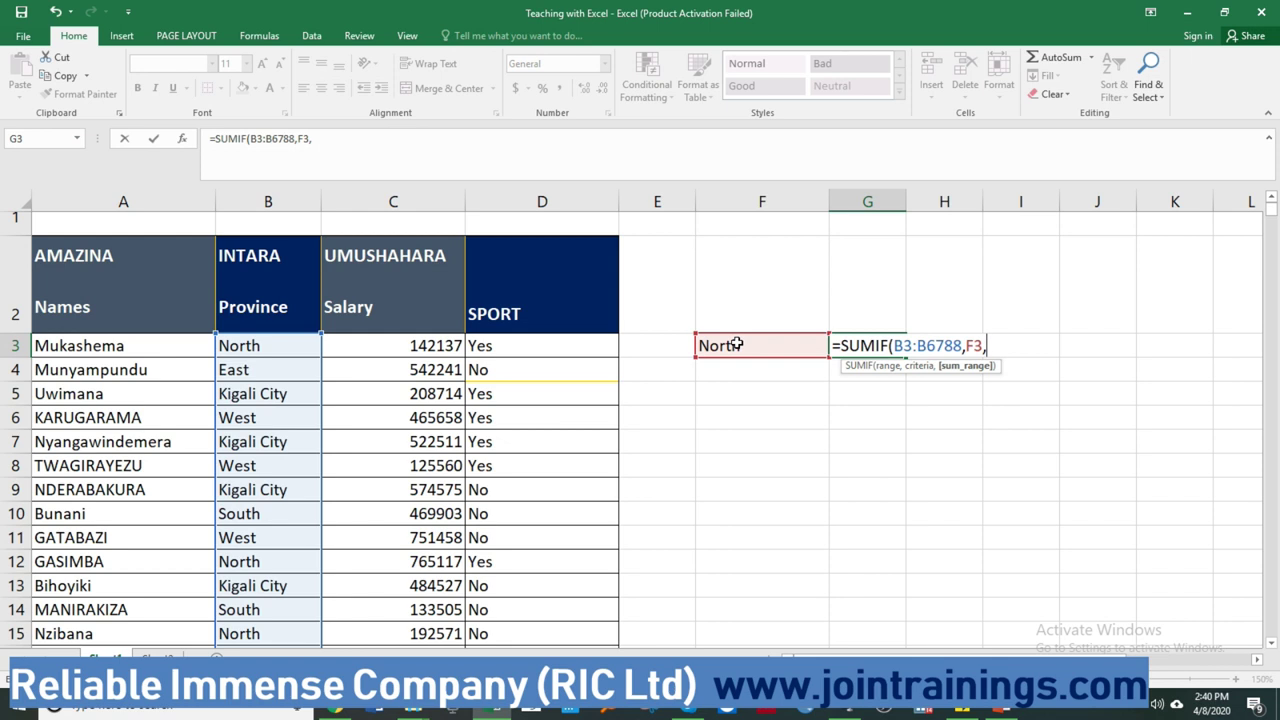
left_click_drag(440, 345, 440, 536)
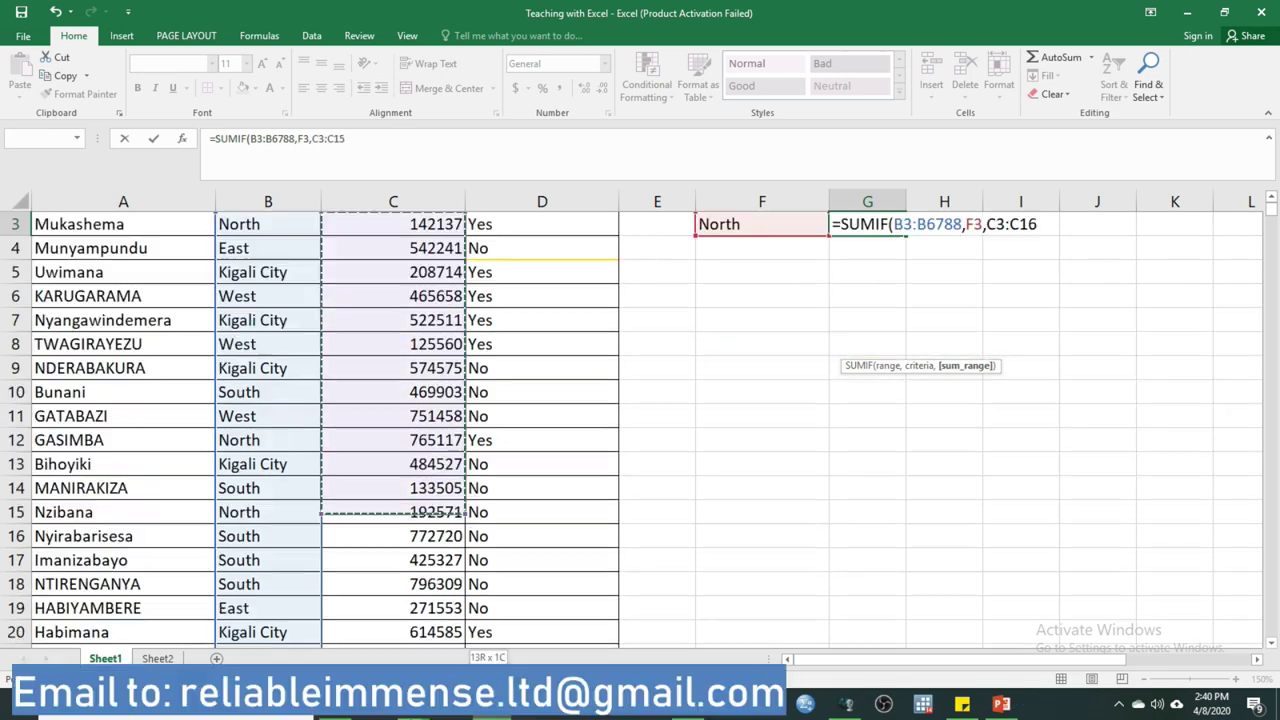
key("ctrl+shift+Down")
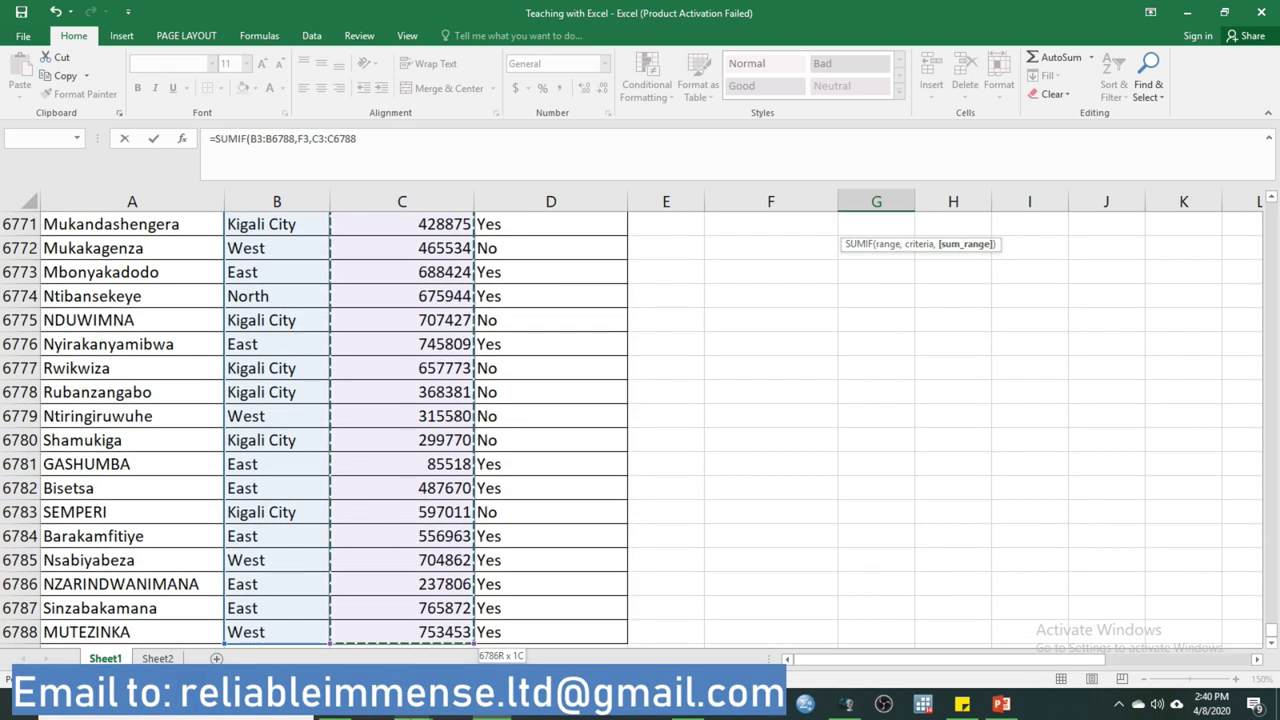
type(")")
key("ctrl+Return")
left_click_drag(1271, 630, 1271, 205)
key("Return")
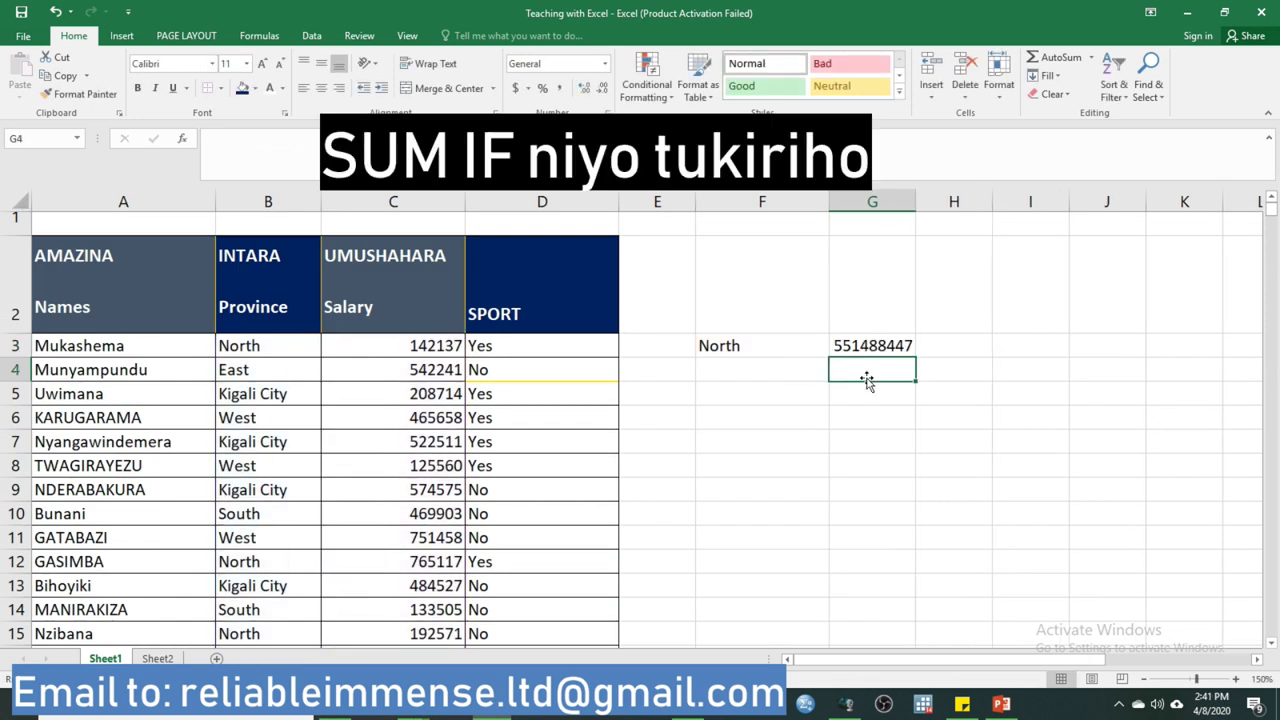
- Change the F3 province to Kigali City, then to Kigali
left_click(764, 343)
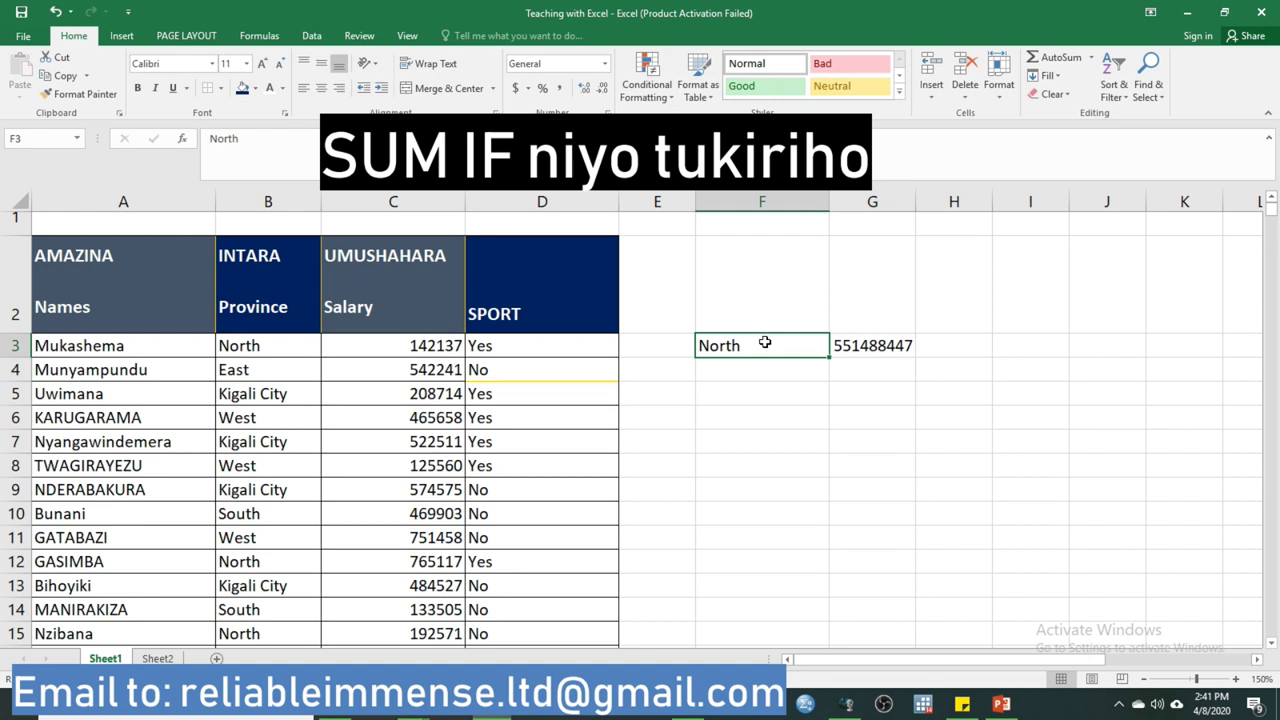
type("Kigali")
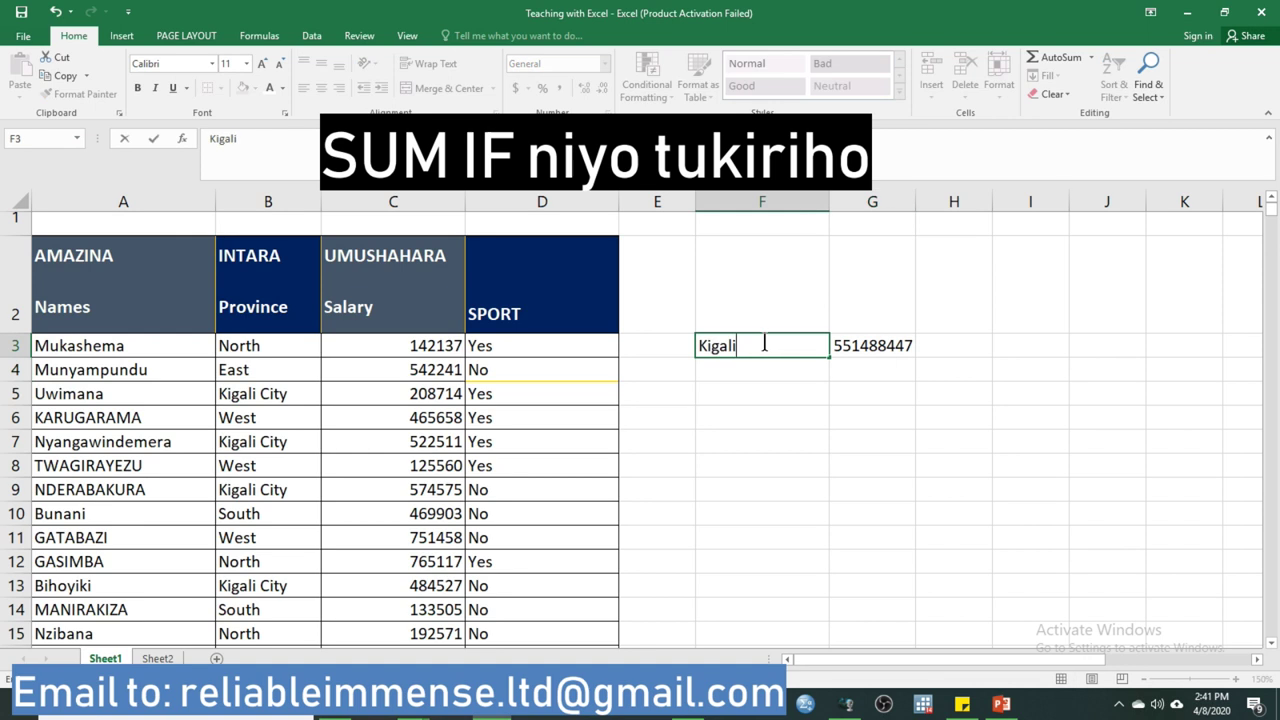
type(" City")
key("Return")
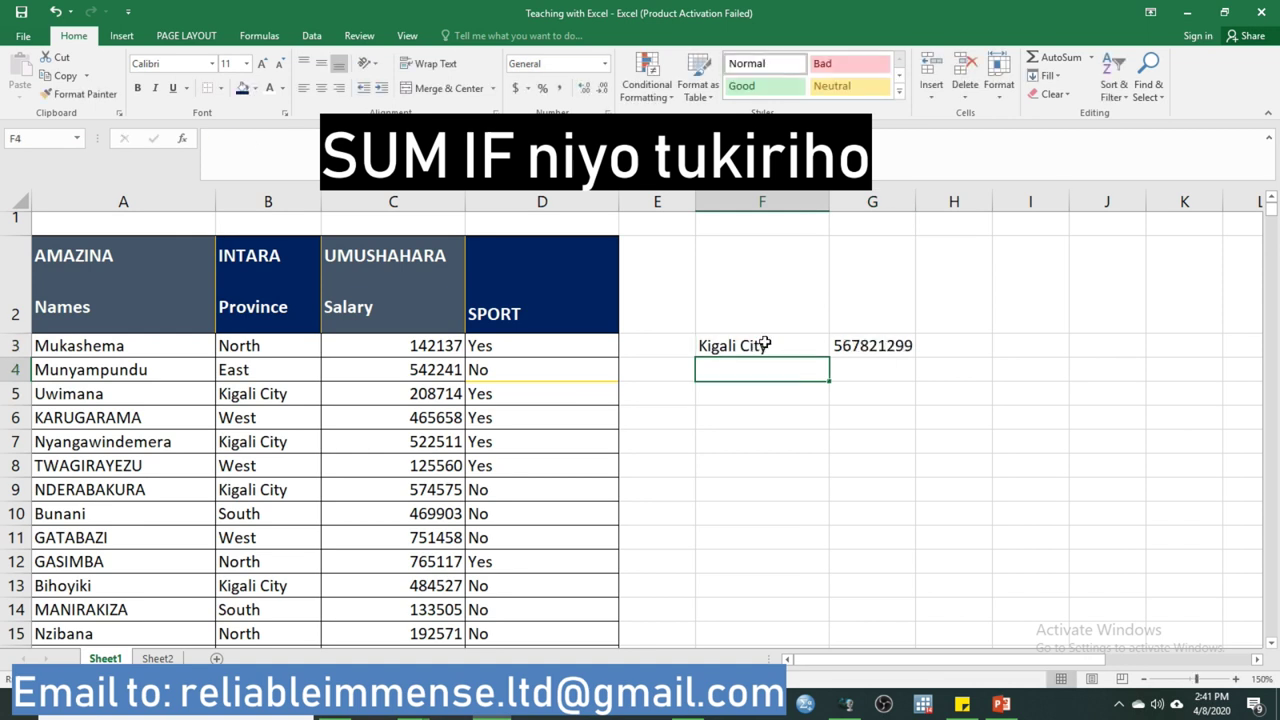
left_click(753, 344)
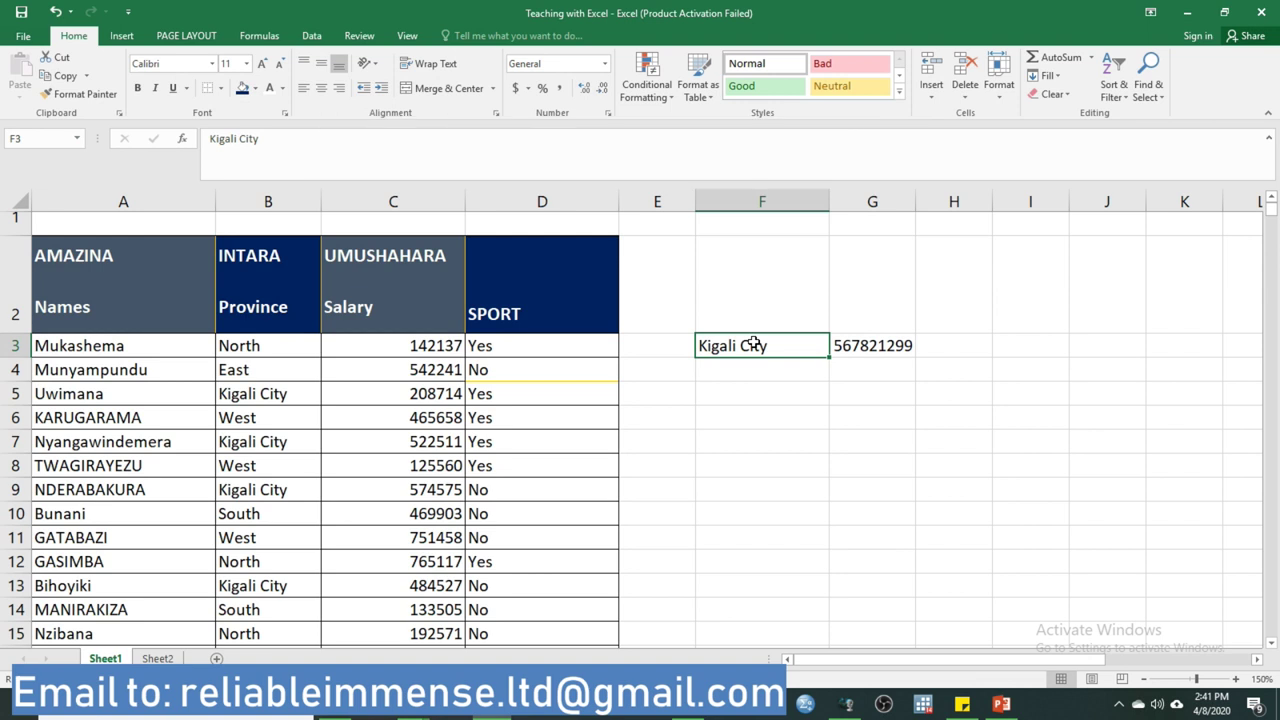
type("Kigal")
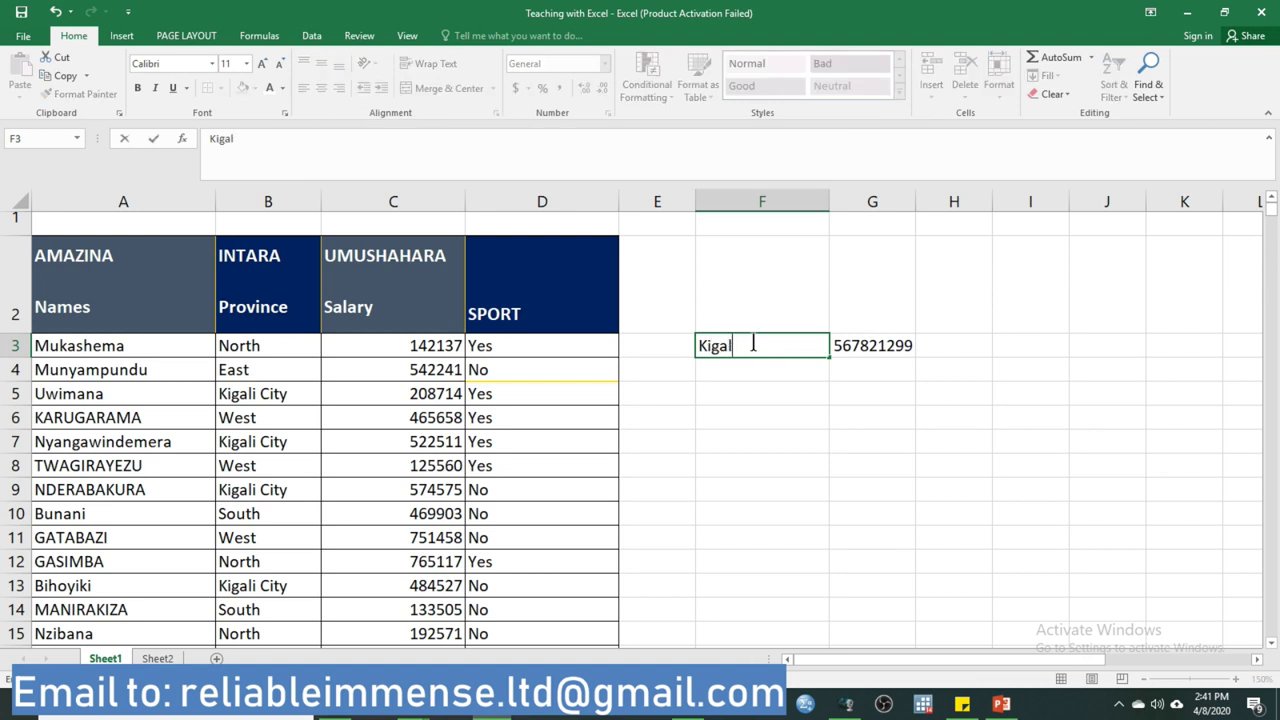
type("i")
key("Return")
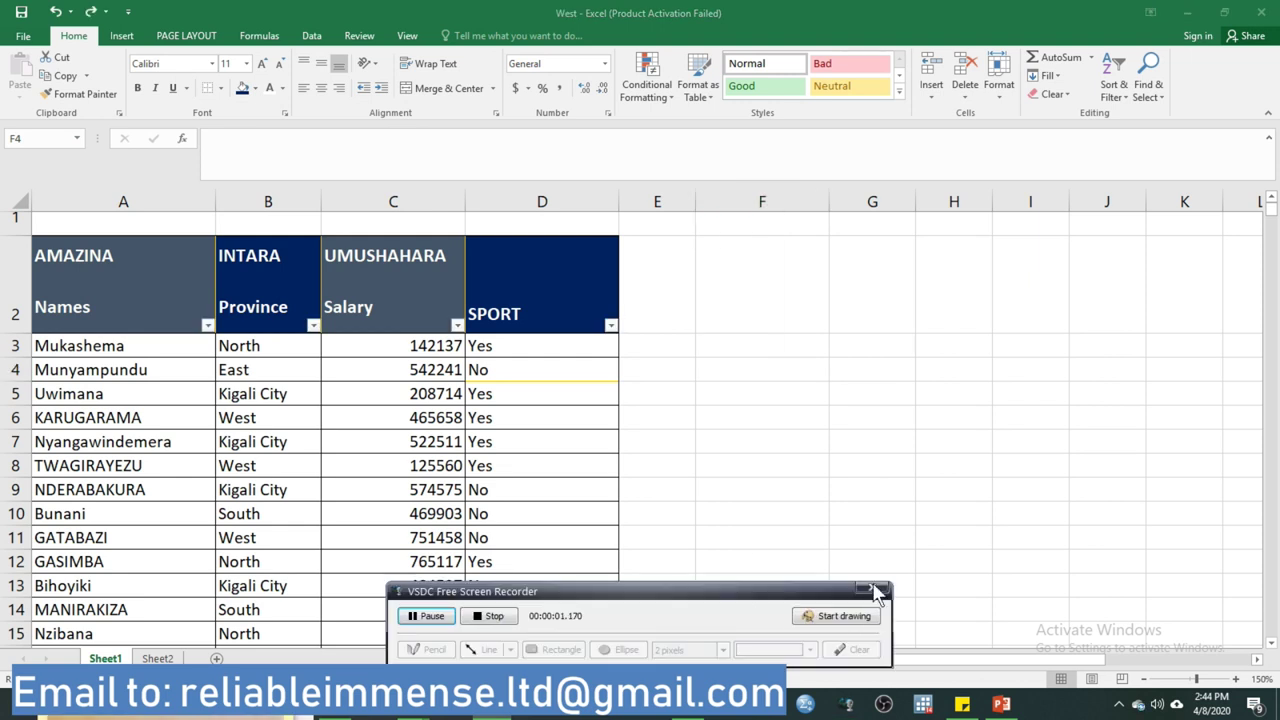
left_click(872, 587)
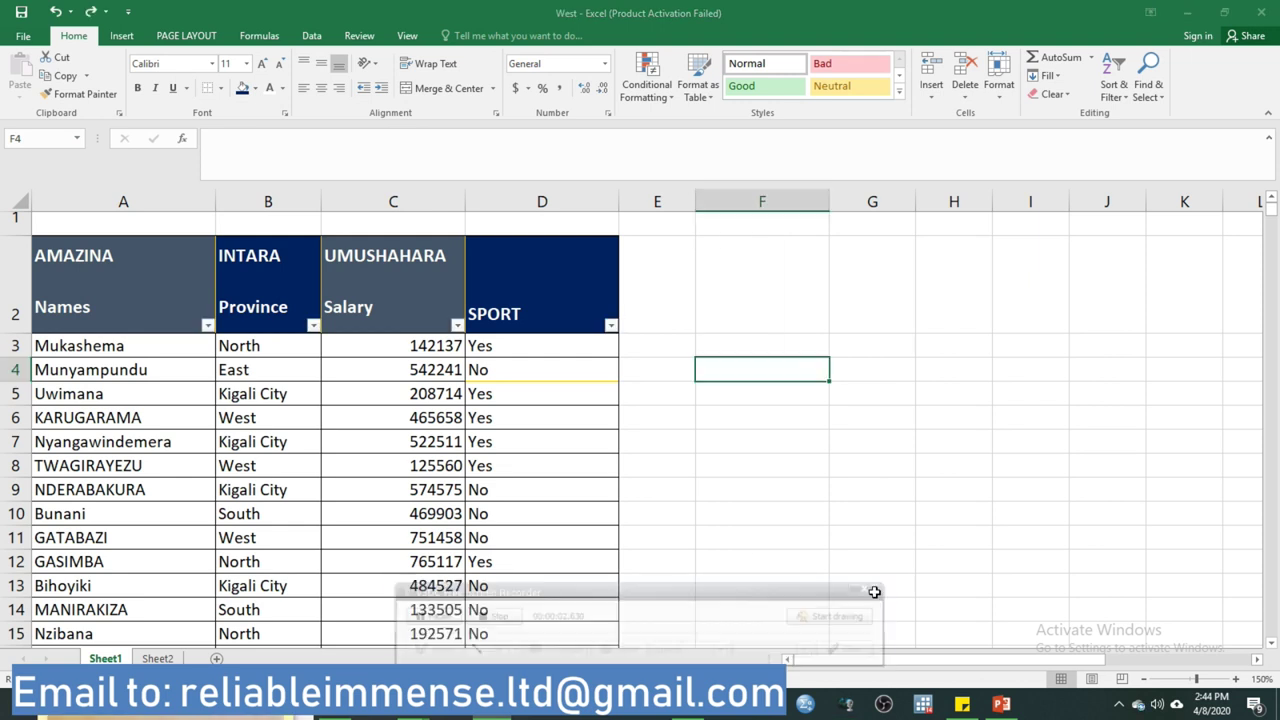
left_click(794, 327)
left_click(887, 383)
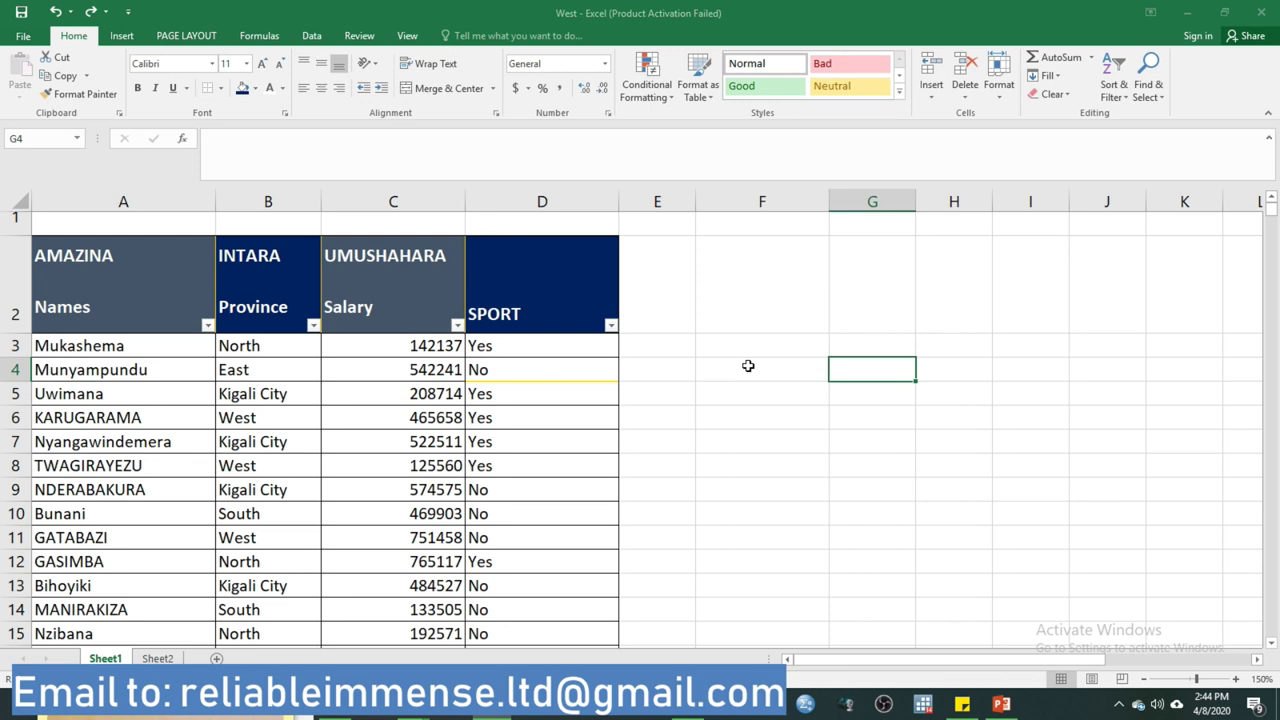
left_click_drag(746, 371, 767, 455)
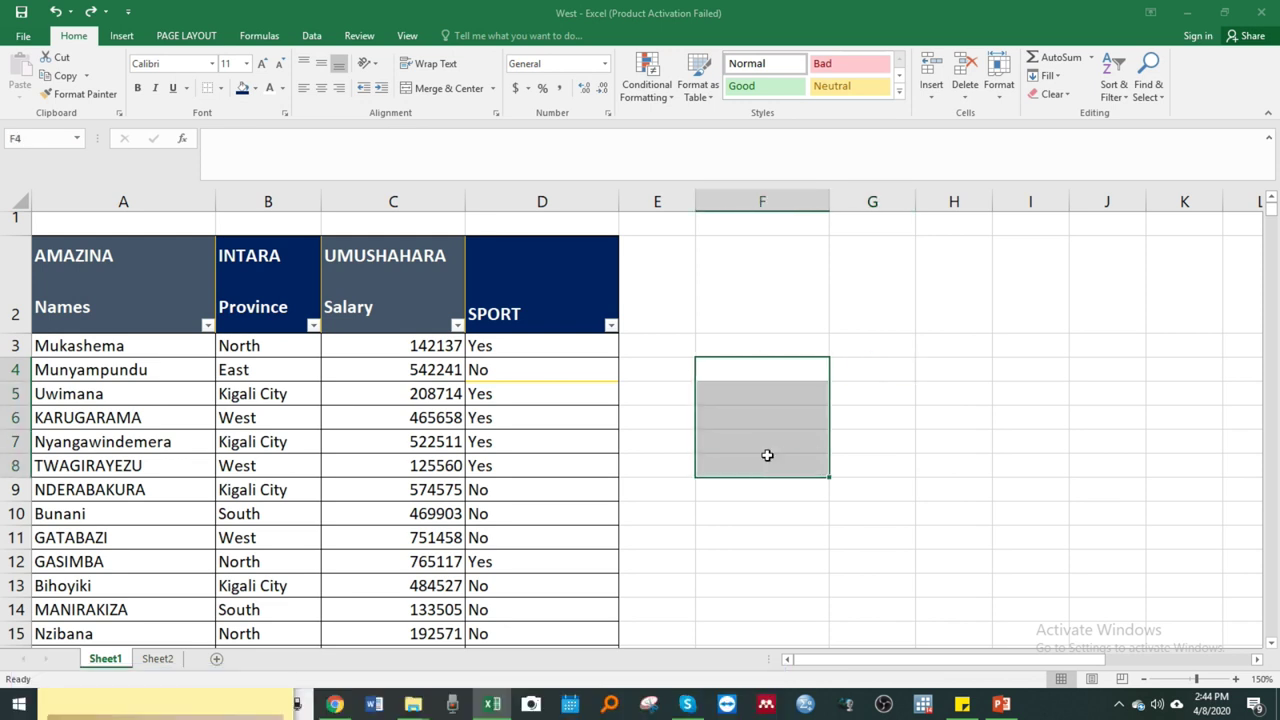
left_click(721, 340)
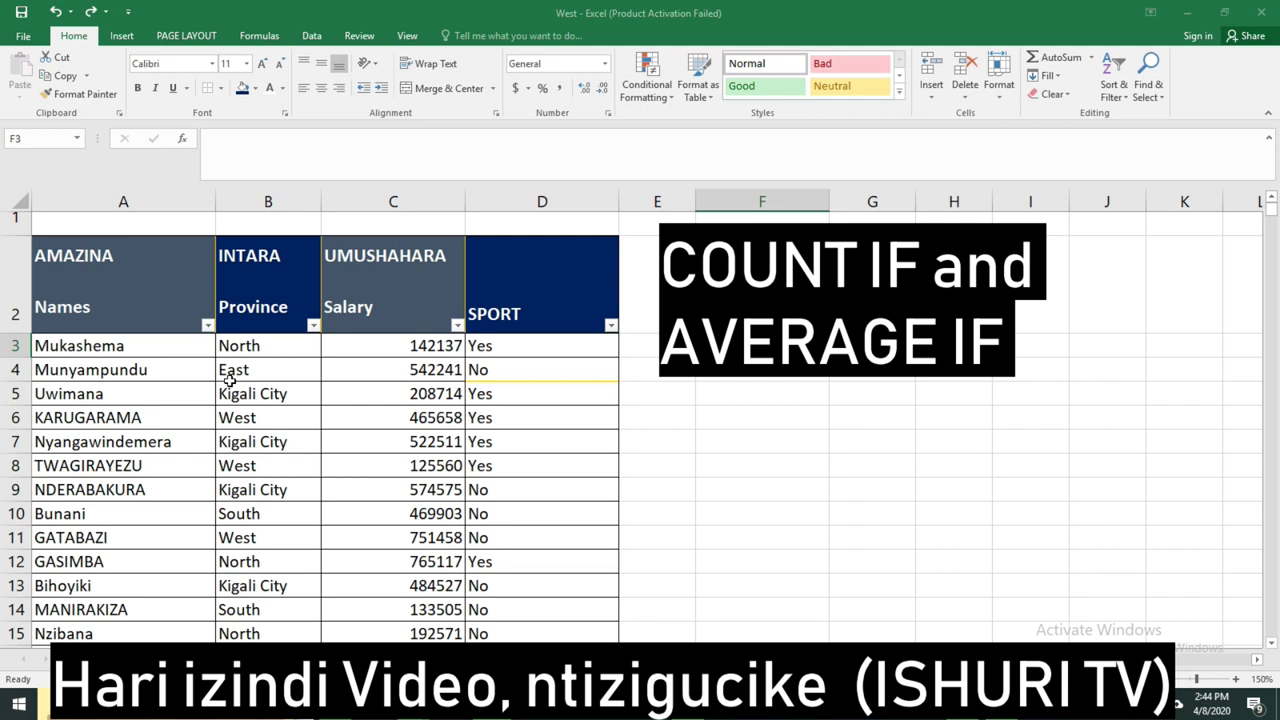
- Enter =COUNTIF(B3:B6788,"West") in F3, counting 1353 West employees
left_click(257, 346)
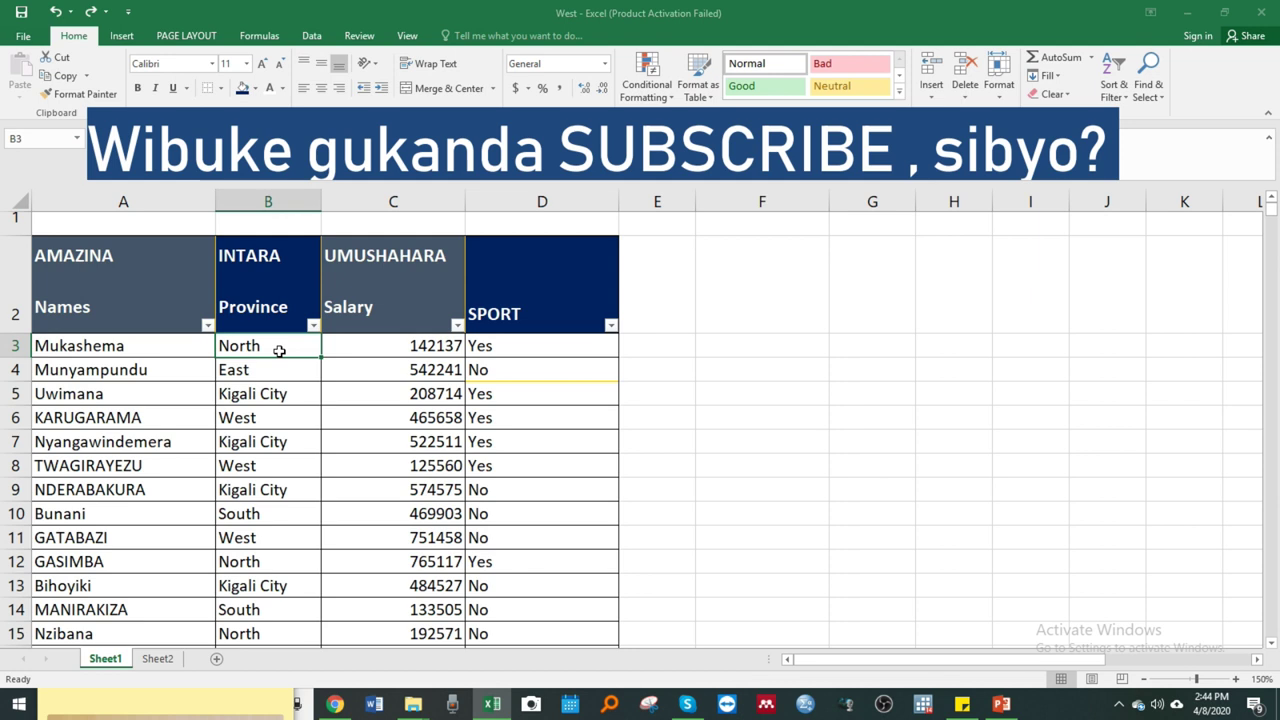
left_click(780, 344)
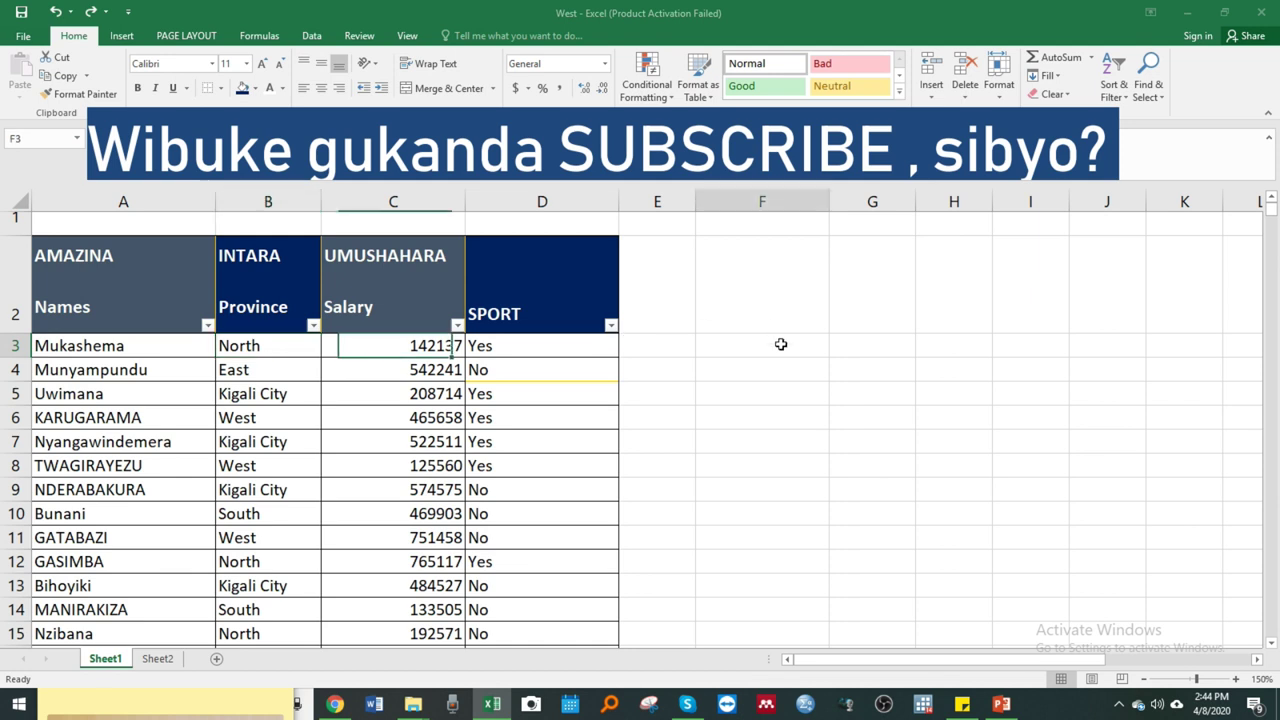
type("=cou")
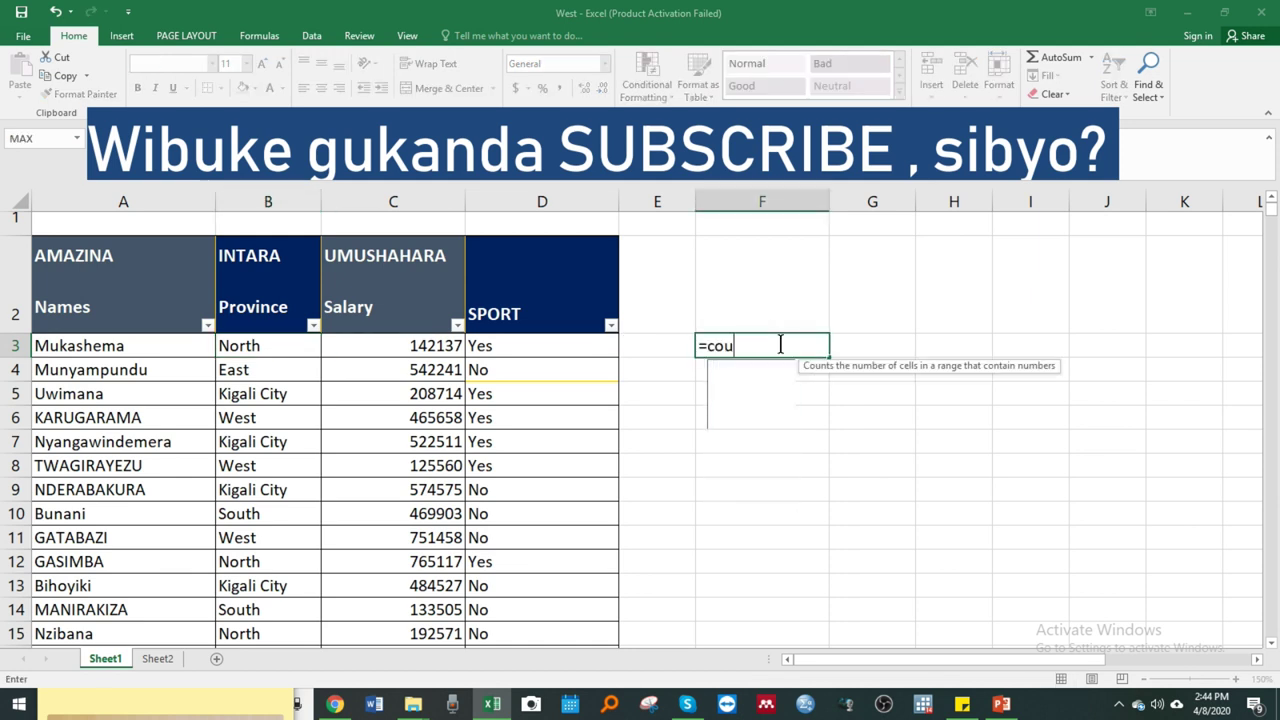
type("ntif")
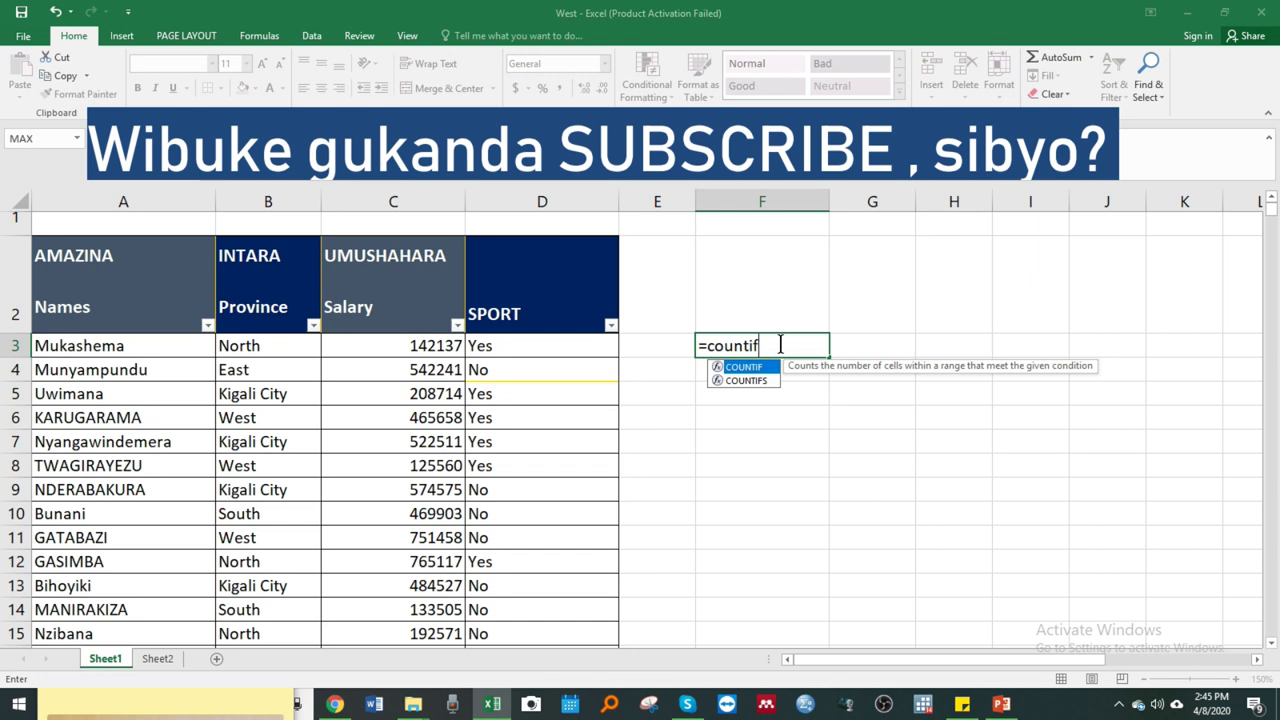
double_click(748, 368)
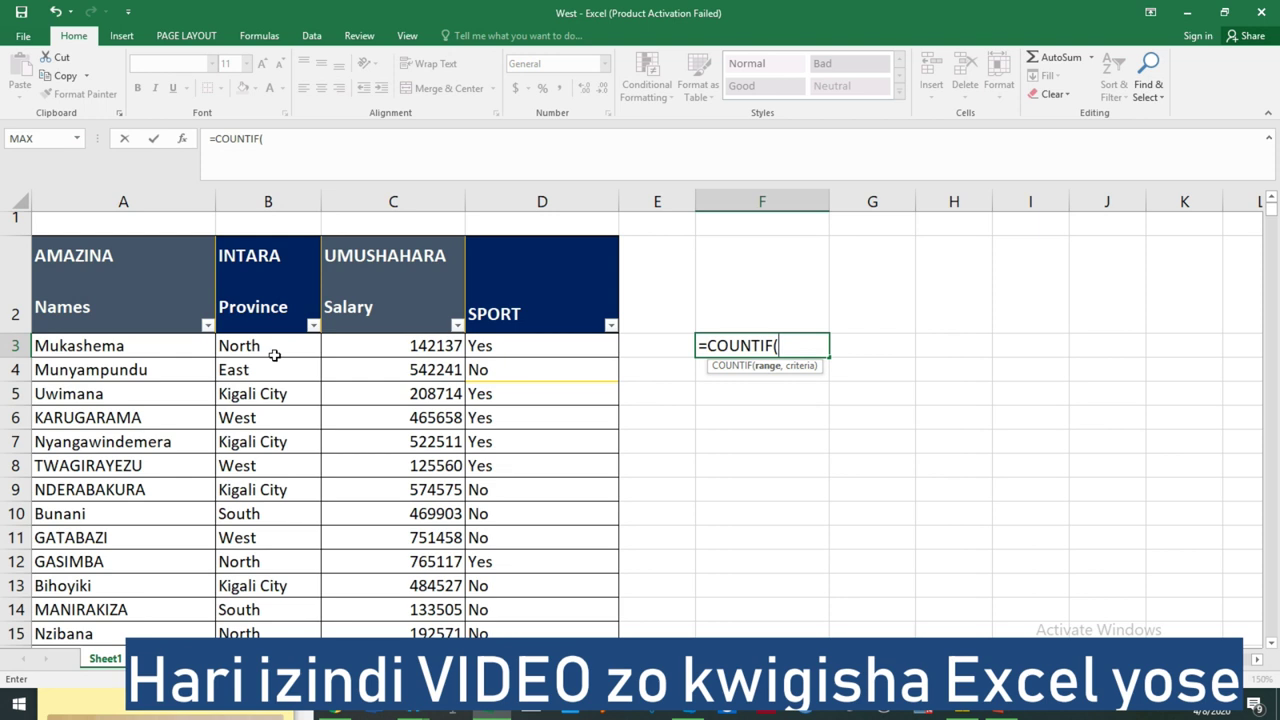
left_click_drag(260, 345, 268, 600)
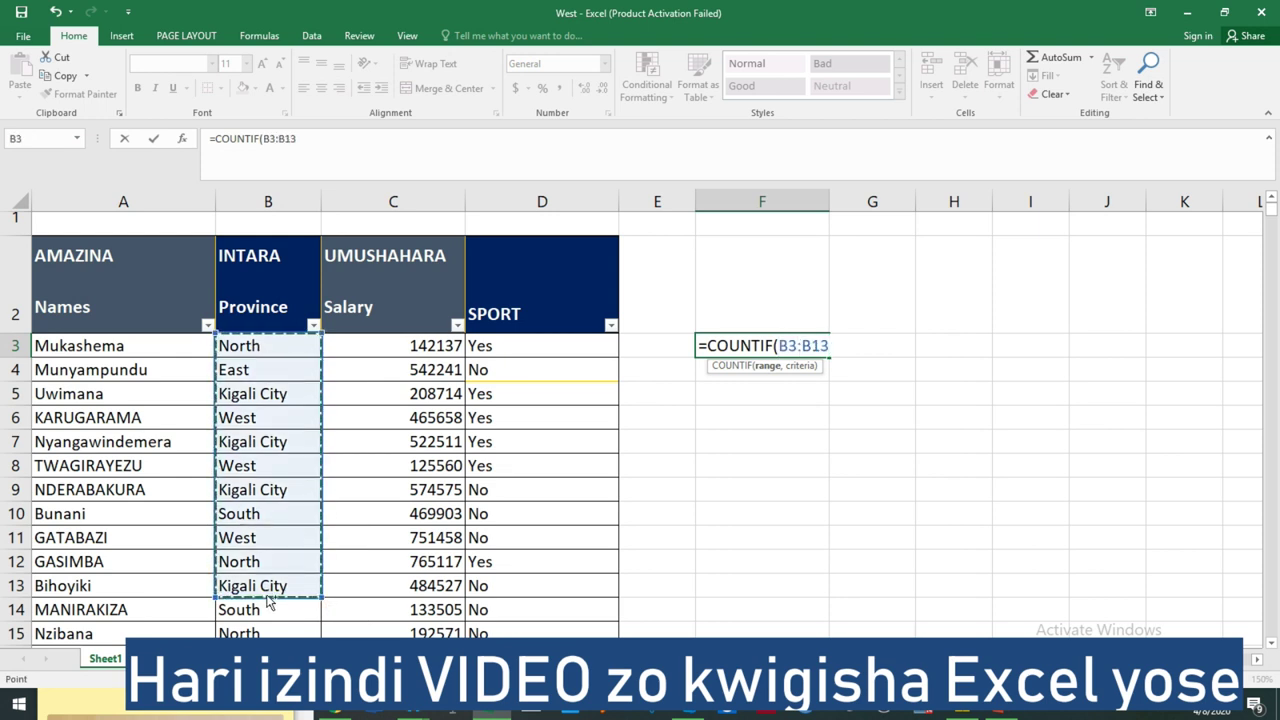
key("ctrl+shift+Down")
type(",")
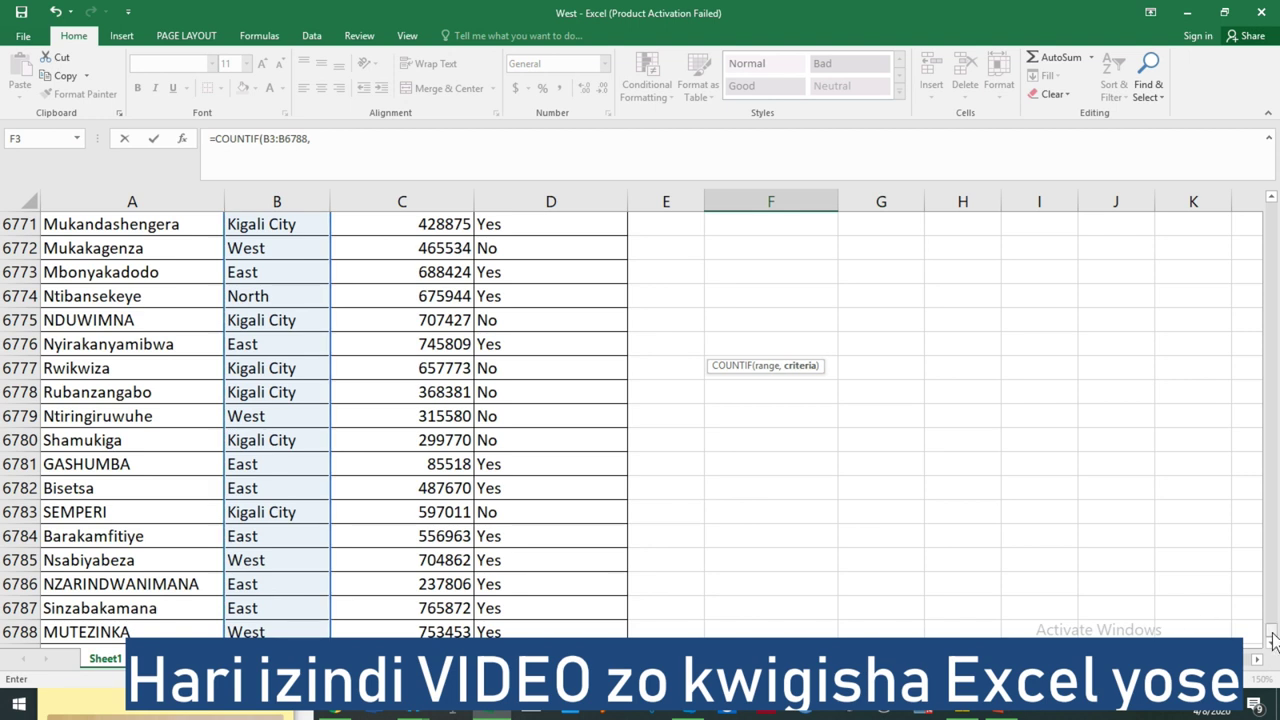
left_click_drag(1272, 633, 1272, 200)
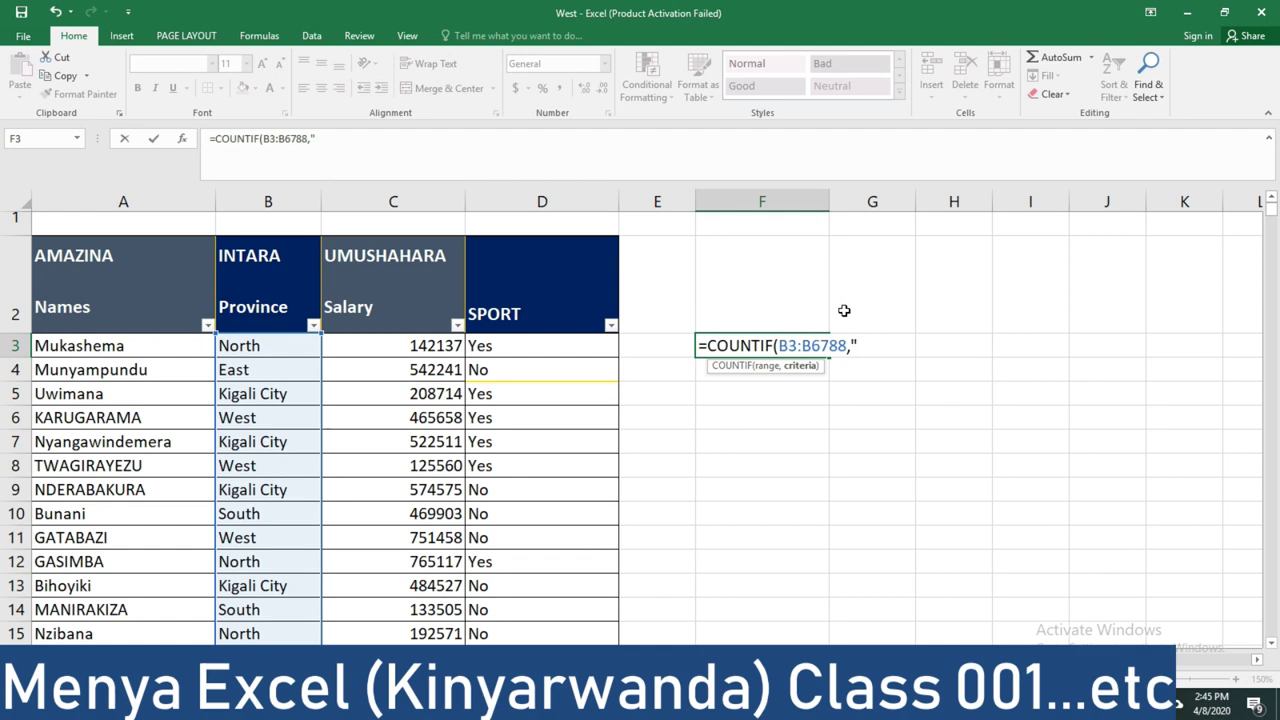
type("West")
type("\"")
type(")")
key("Return")
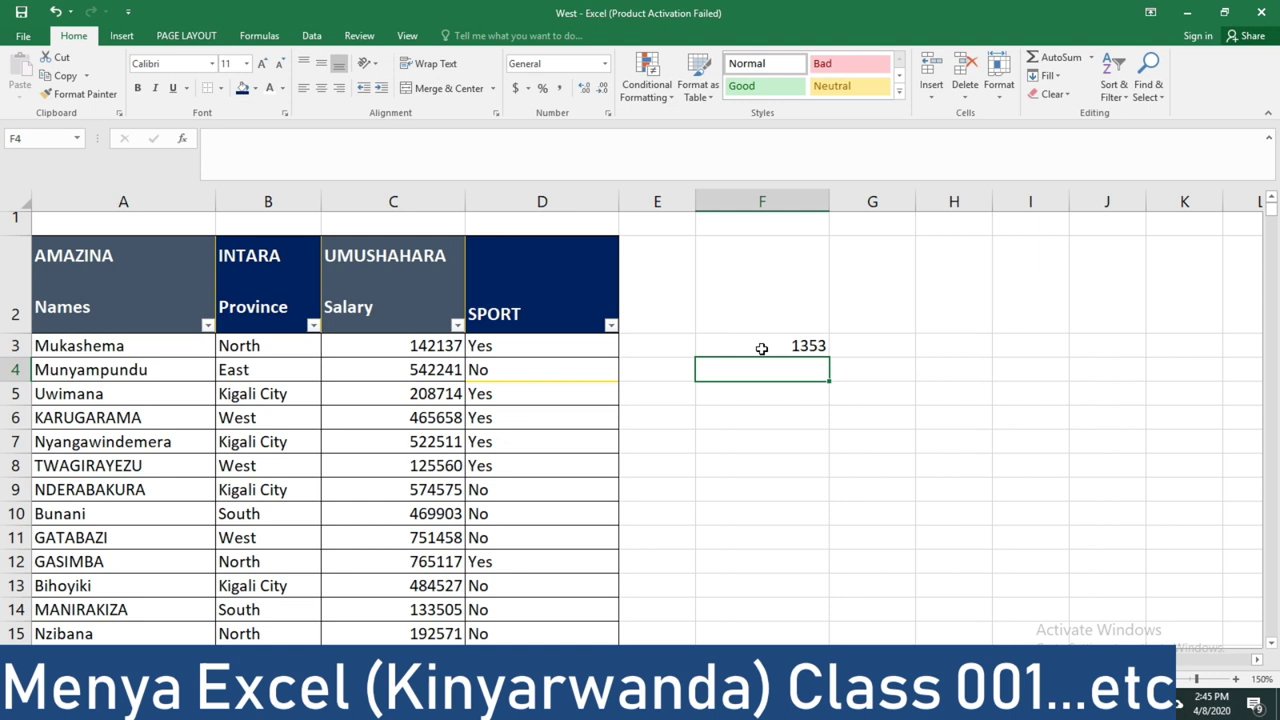
left_click(761, 348)
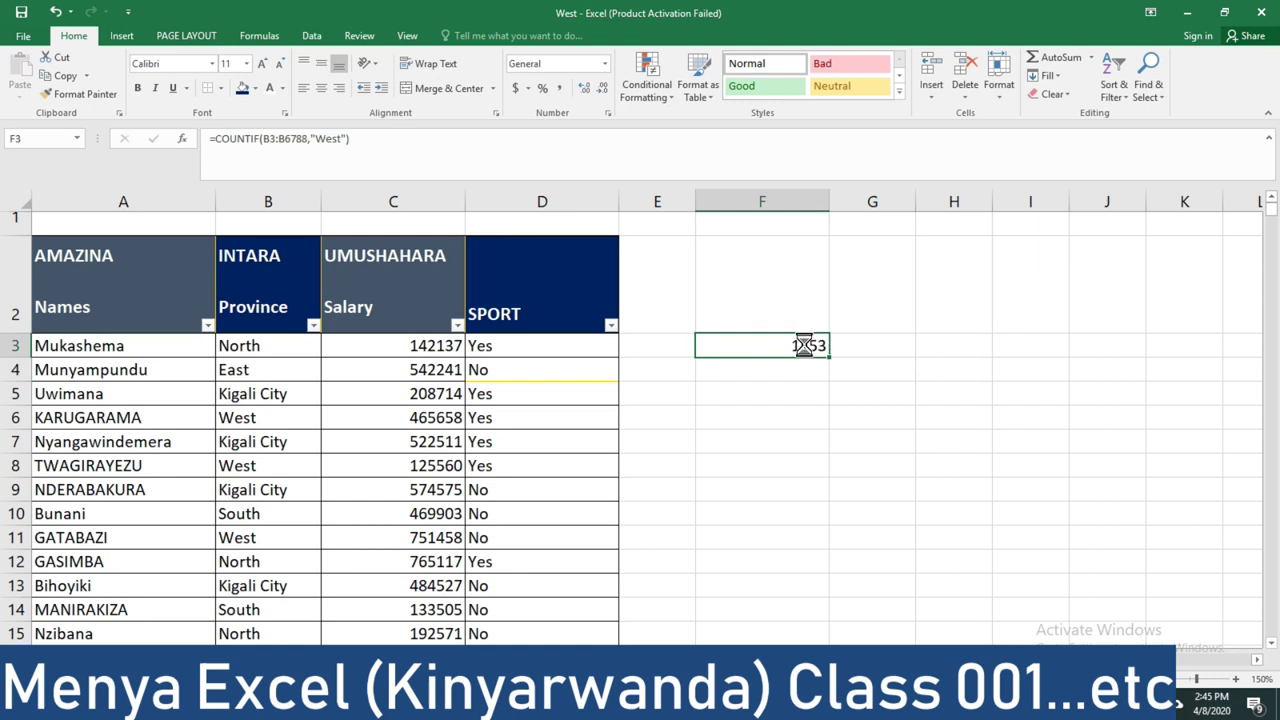
- Replace F3's count with West, then enter Kigali City, East, South and North below it
key("Delete")
type("W")
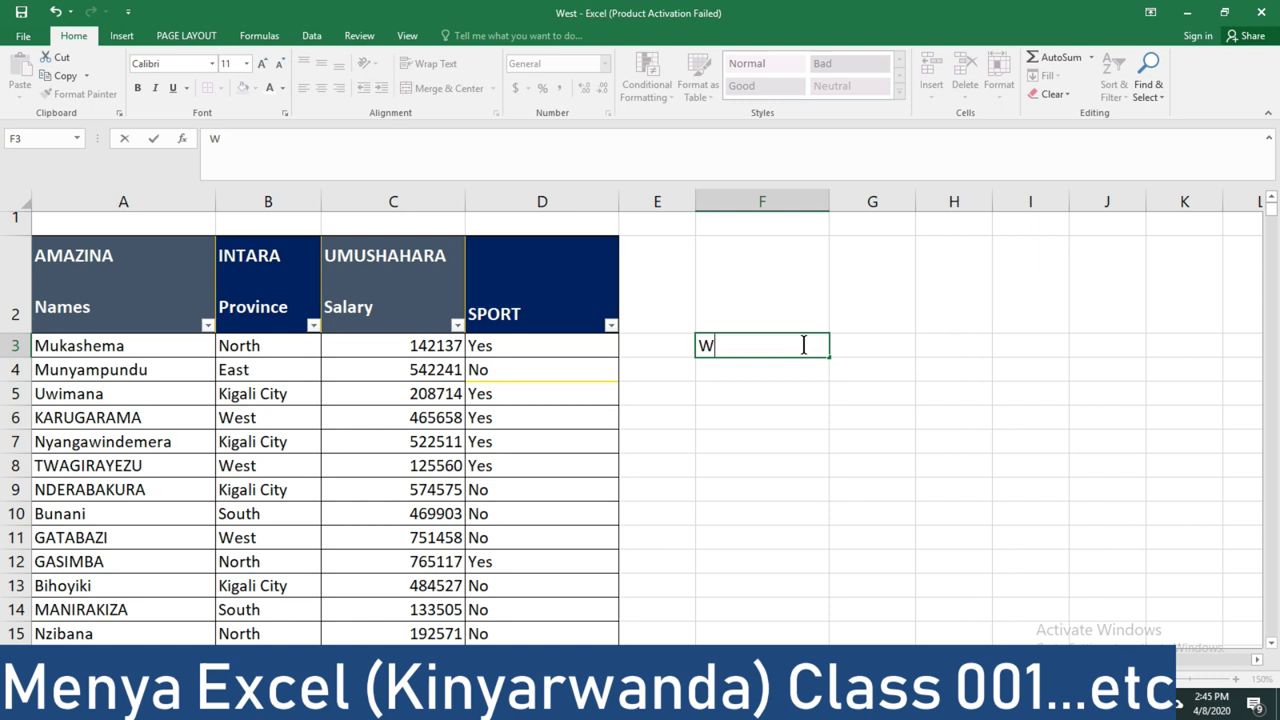
type("est")
key("Return")
type("Ki")
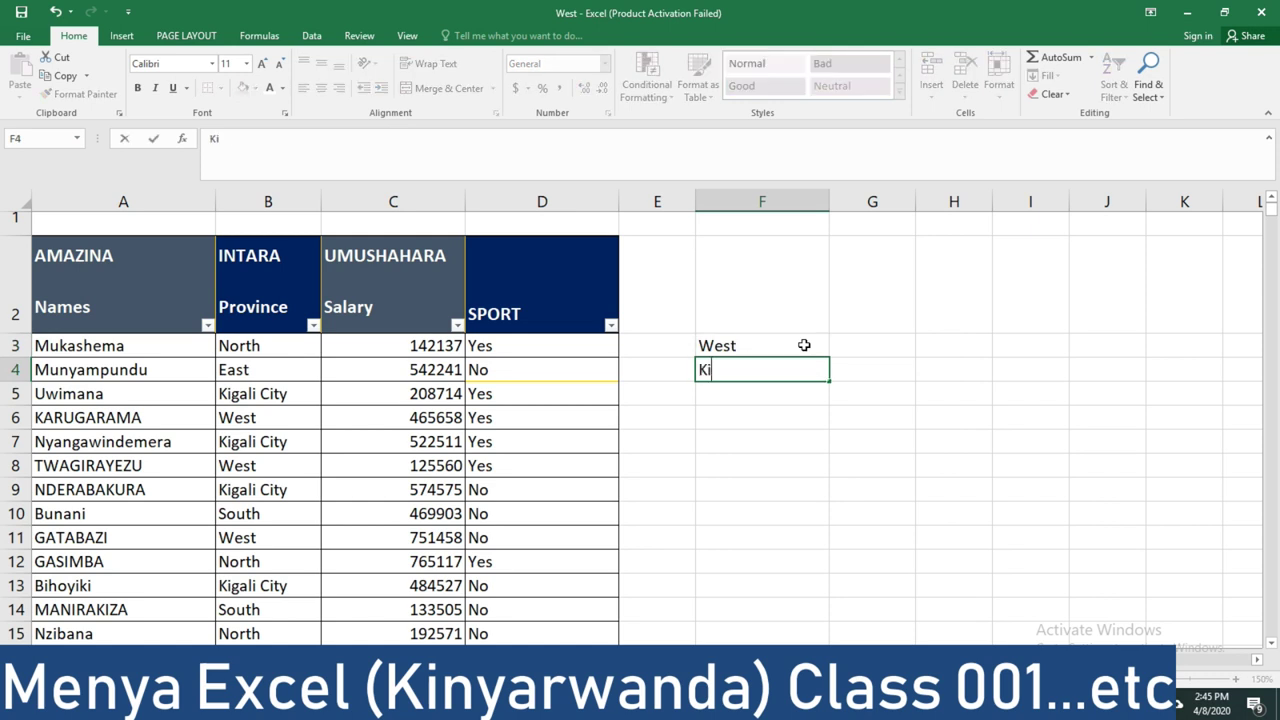
type("gali City")
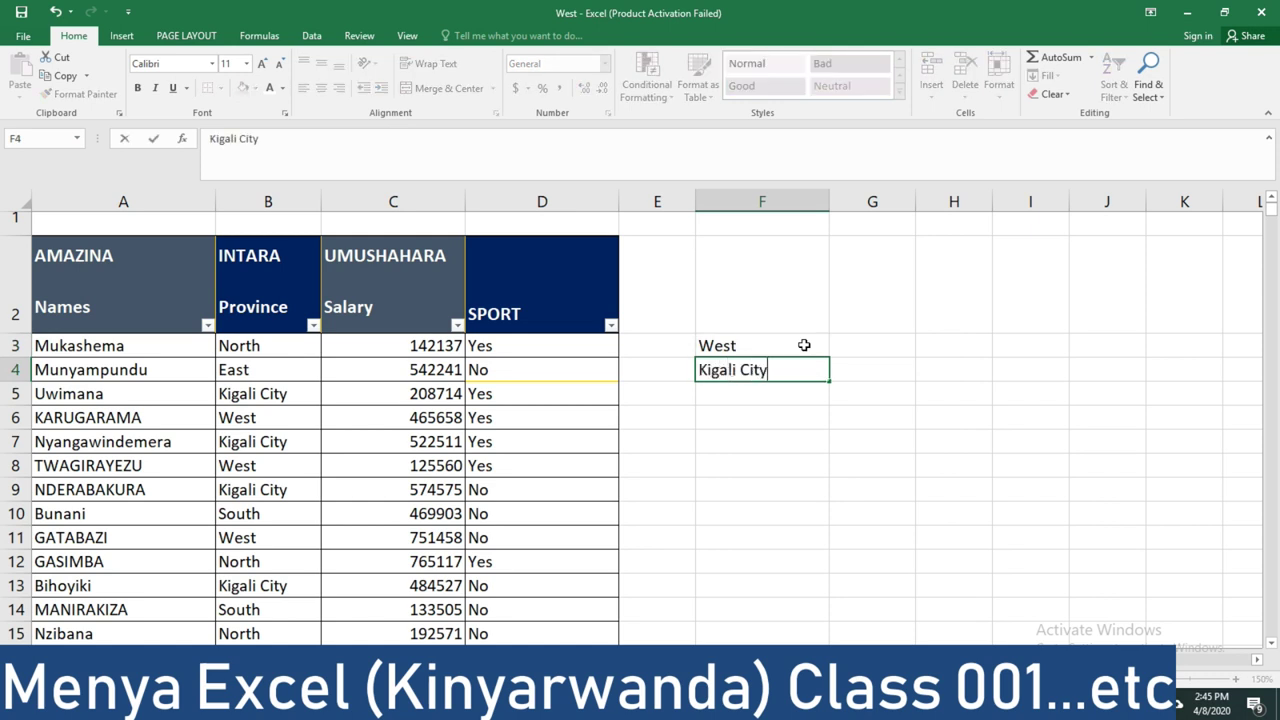
key("Return")
type("Ea")
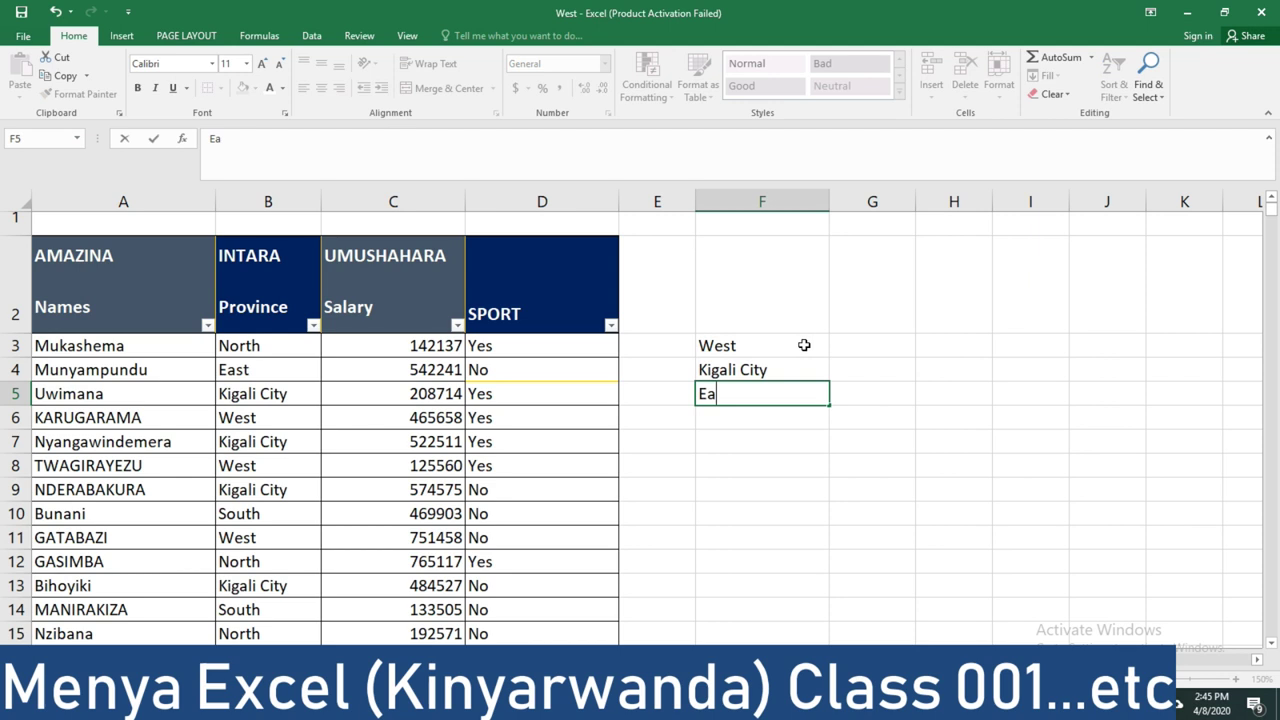
type("st")
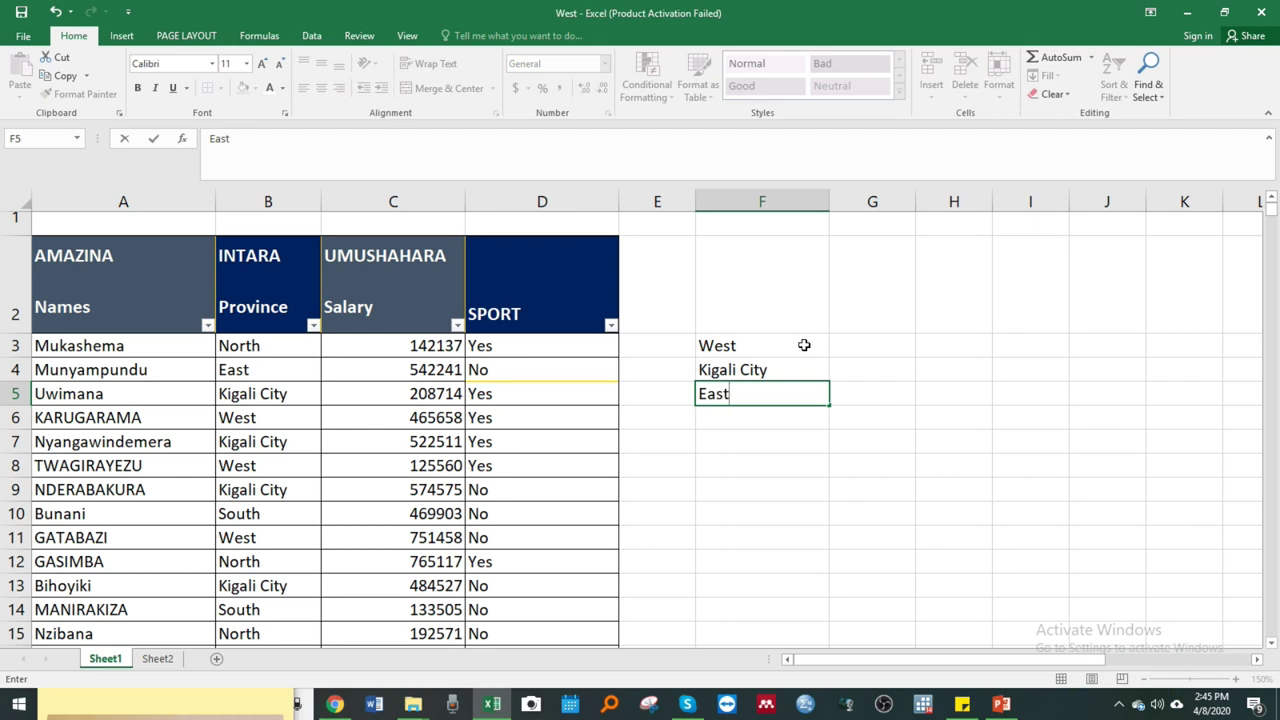
key("Return")
type("South")
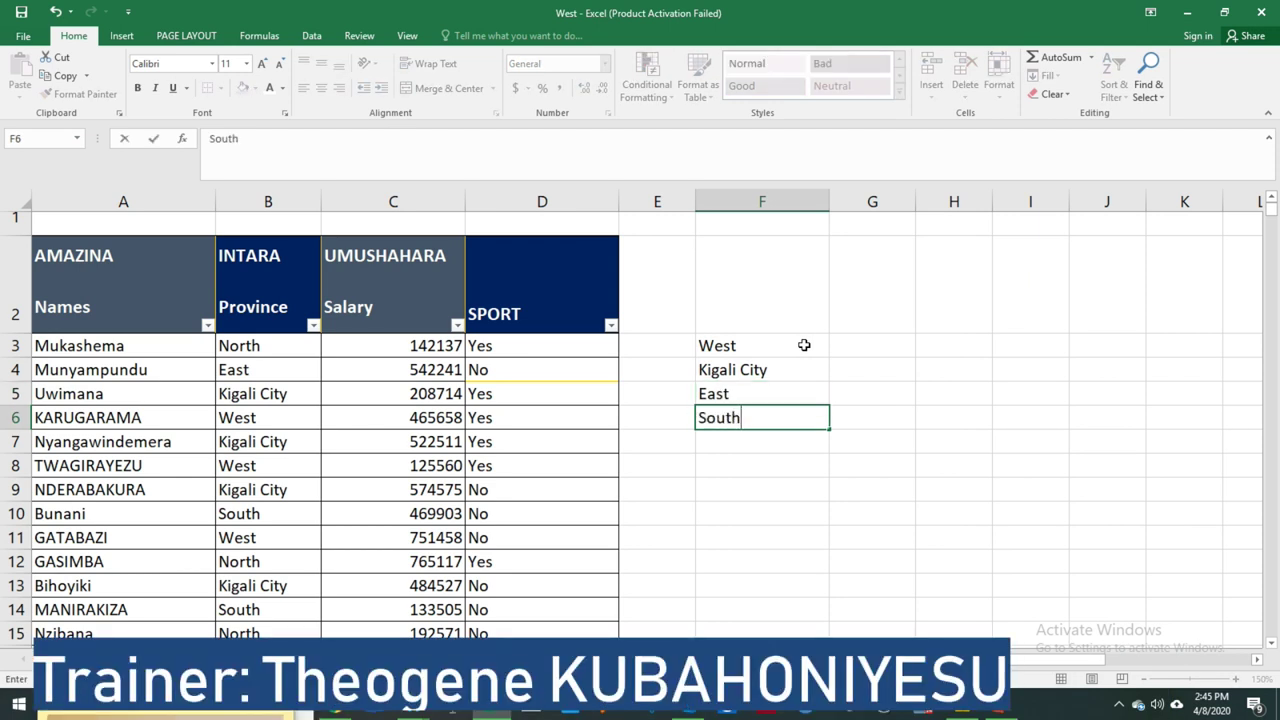
key("Return")
type("North")
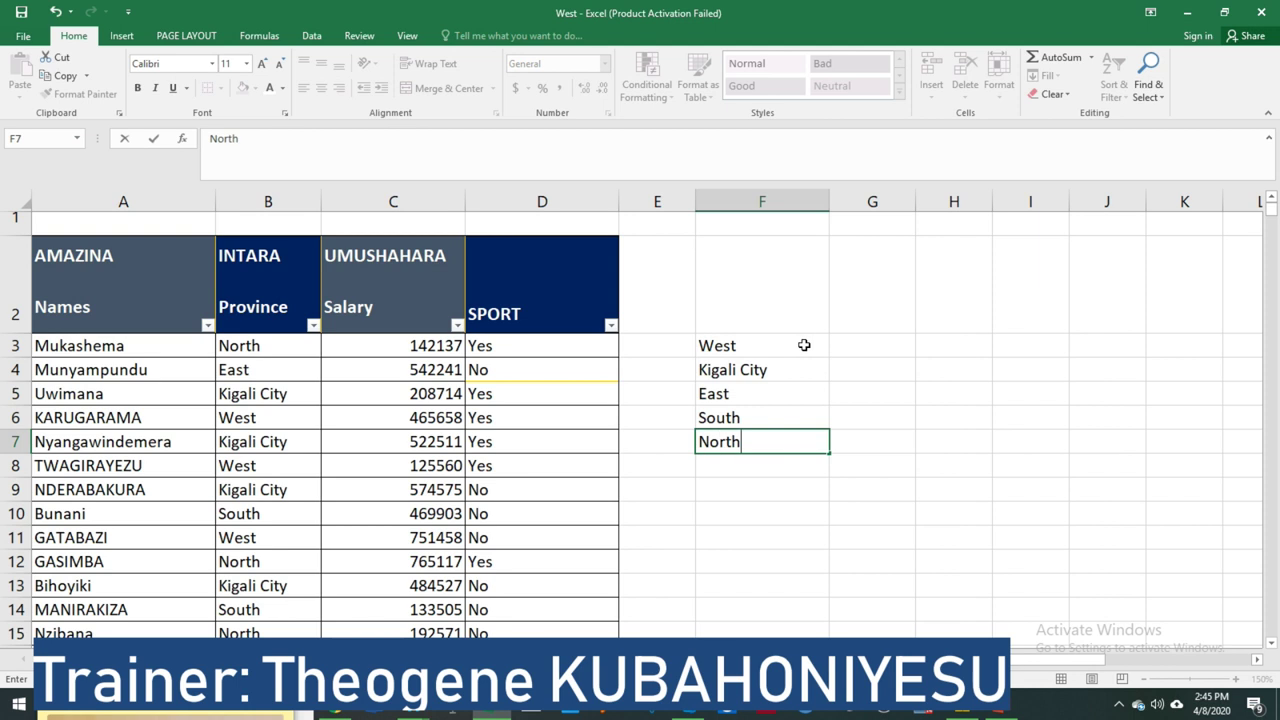
key("Return")
- Enter =COUNTIF(B3:B6788,F3) in G3, returning 1353 for West
left_click(870, 347)
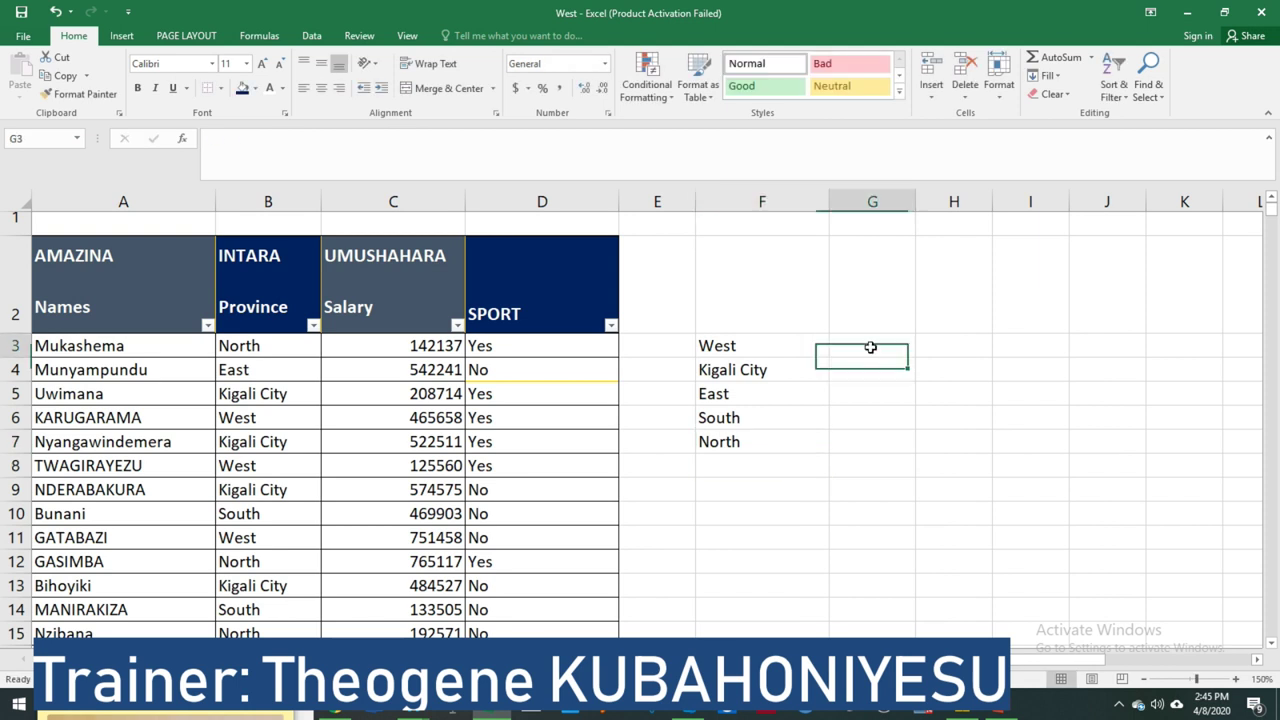
type("=")
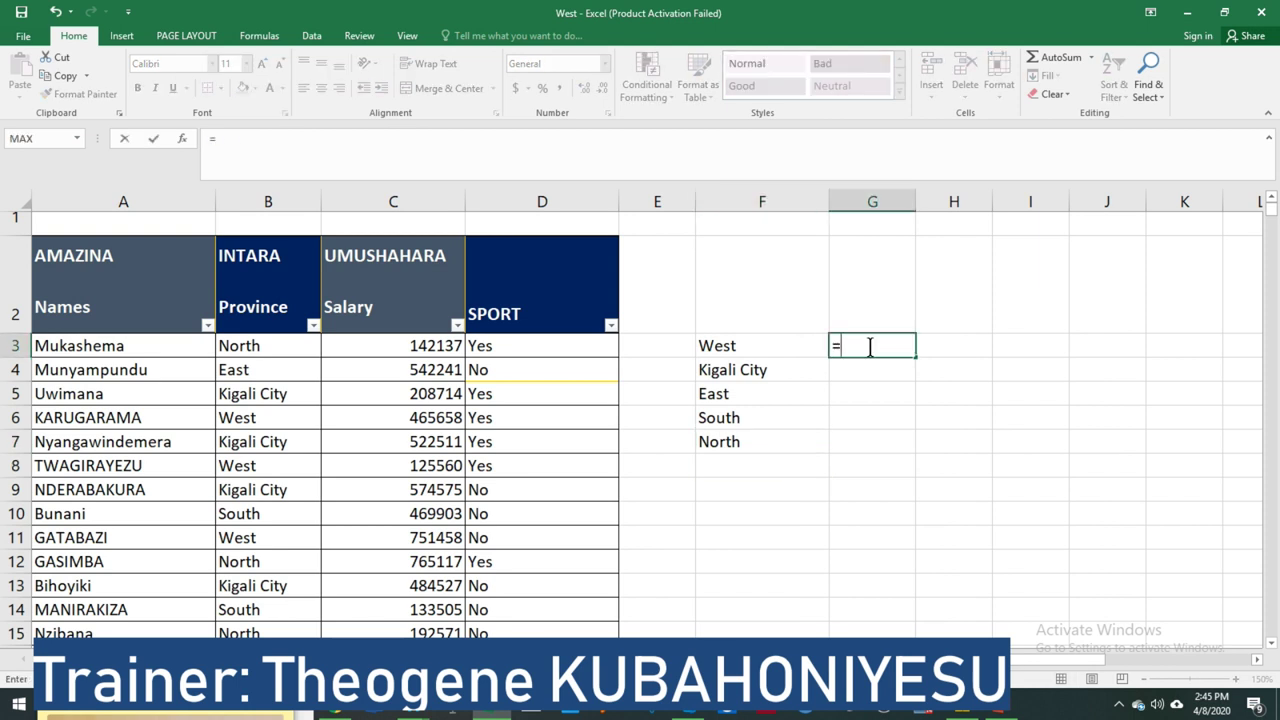
type("couni")
key("BackSpace")
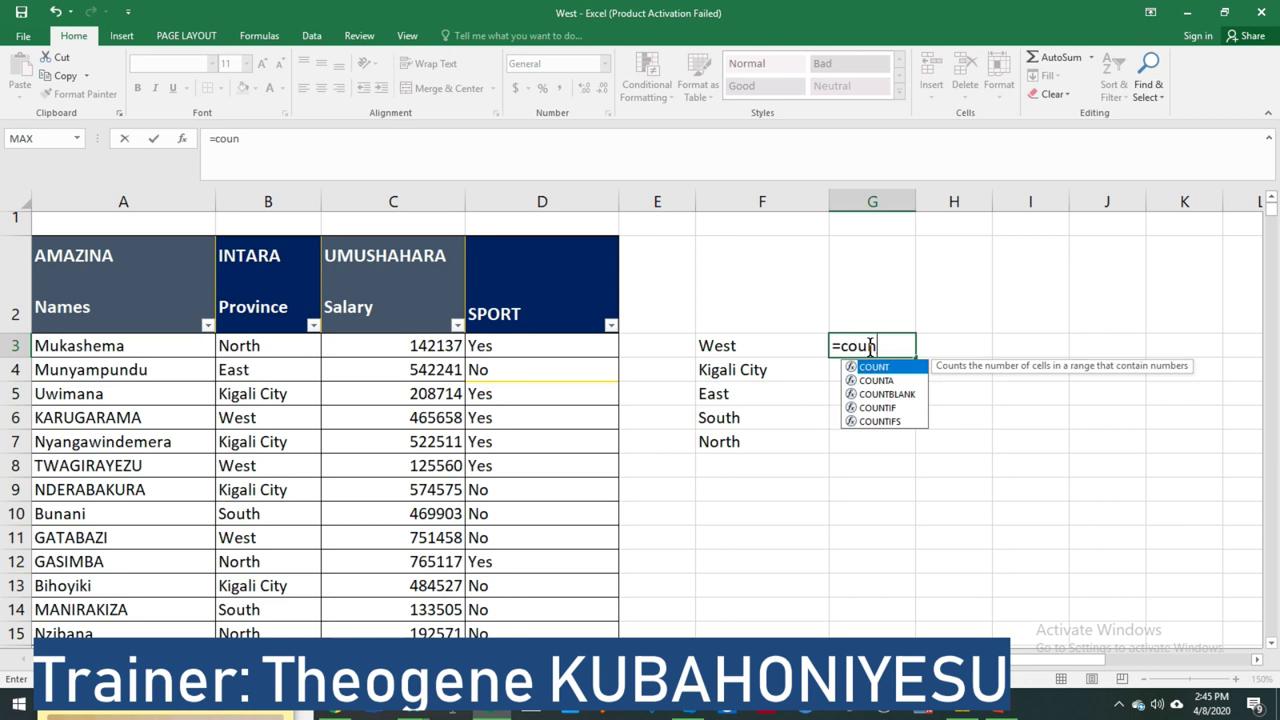
double_click(899, 407)
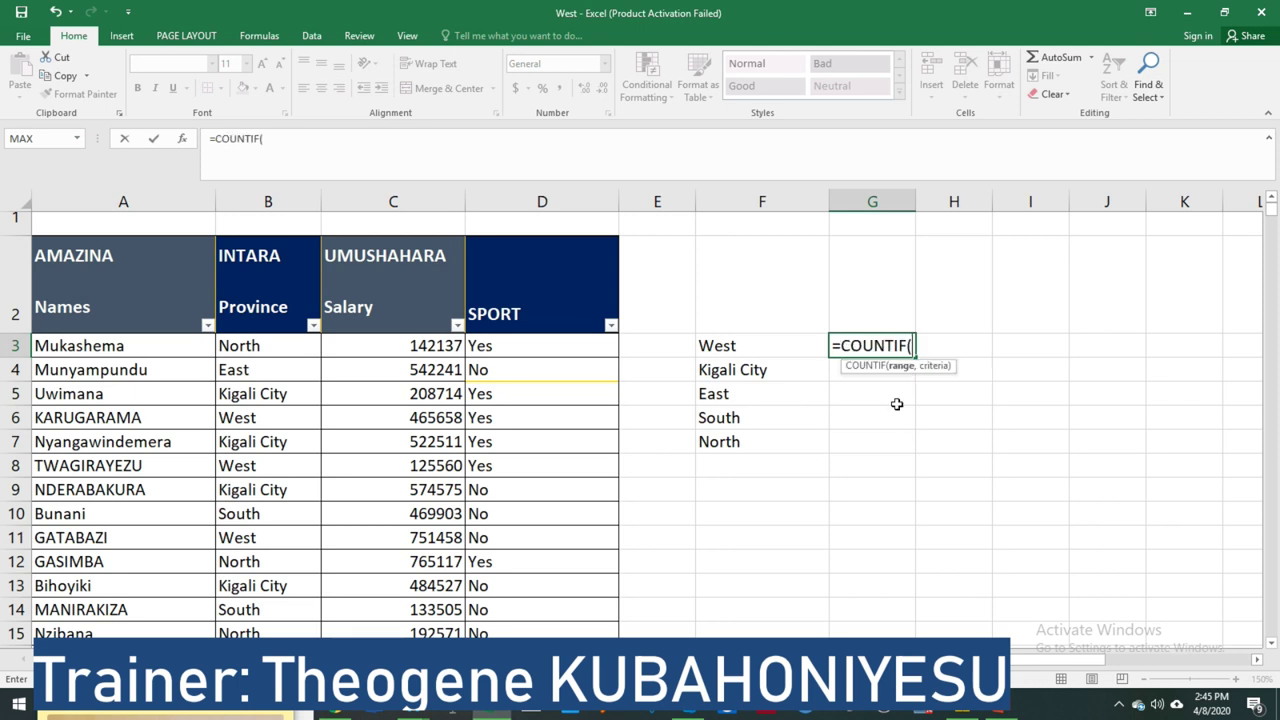
left_click_drag(265, 346, 267, 528)
key("ctrl+shift+Down")
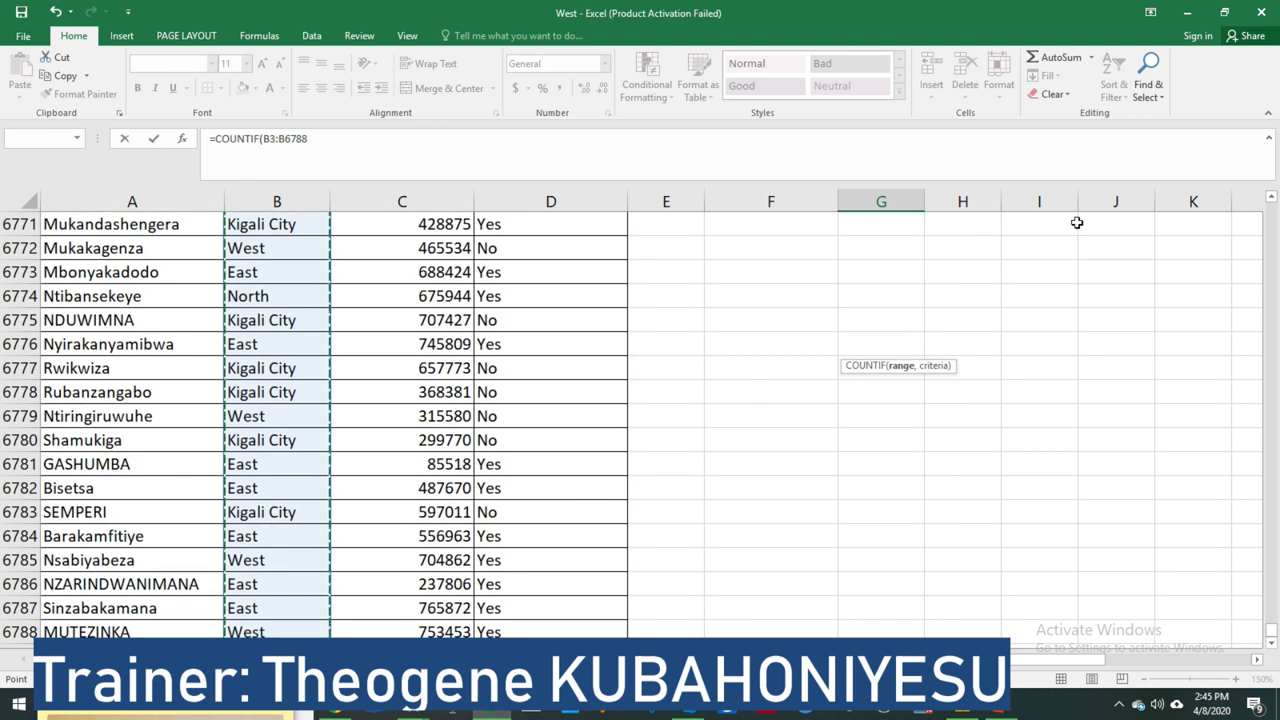
left_click_drag(1274, 612, 1266, 196)
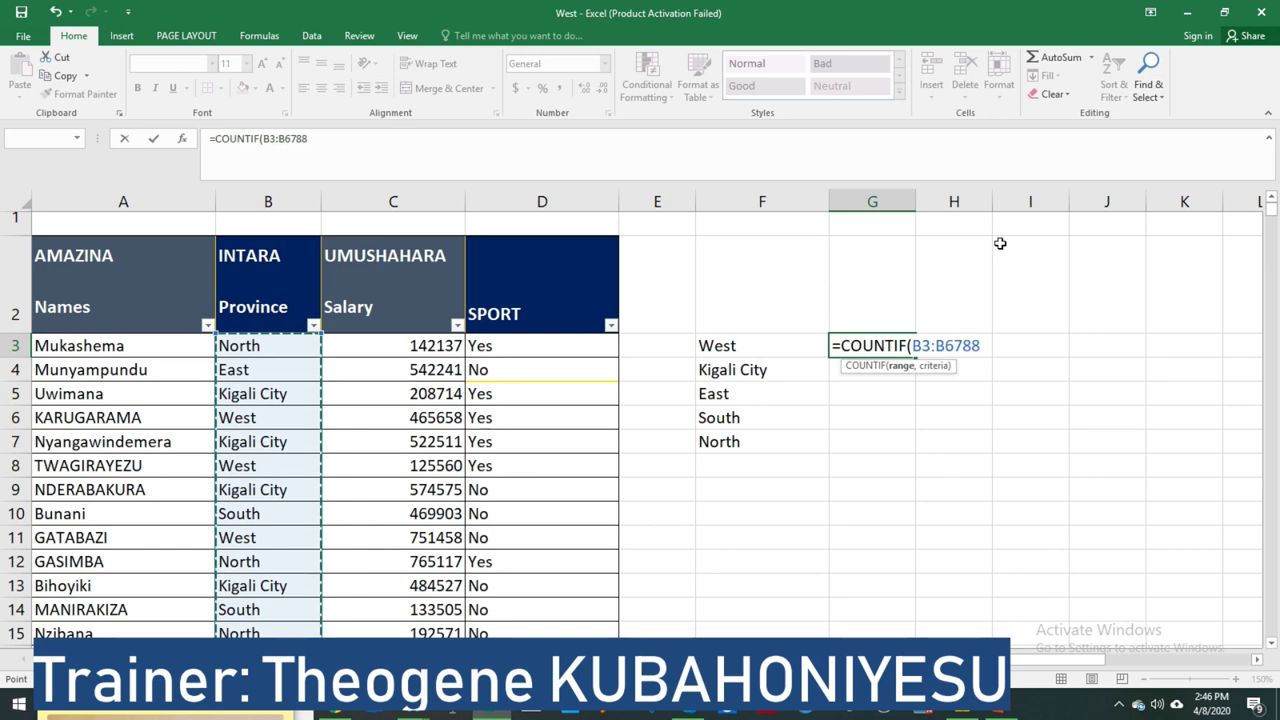
type(",")
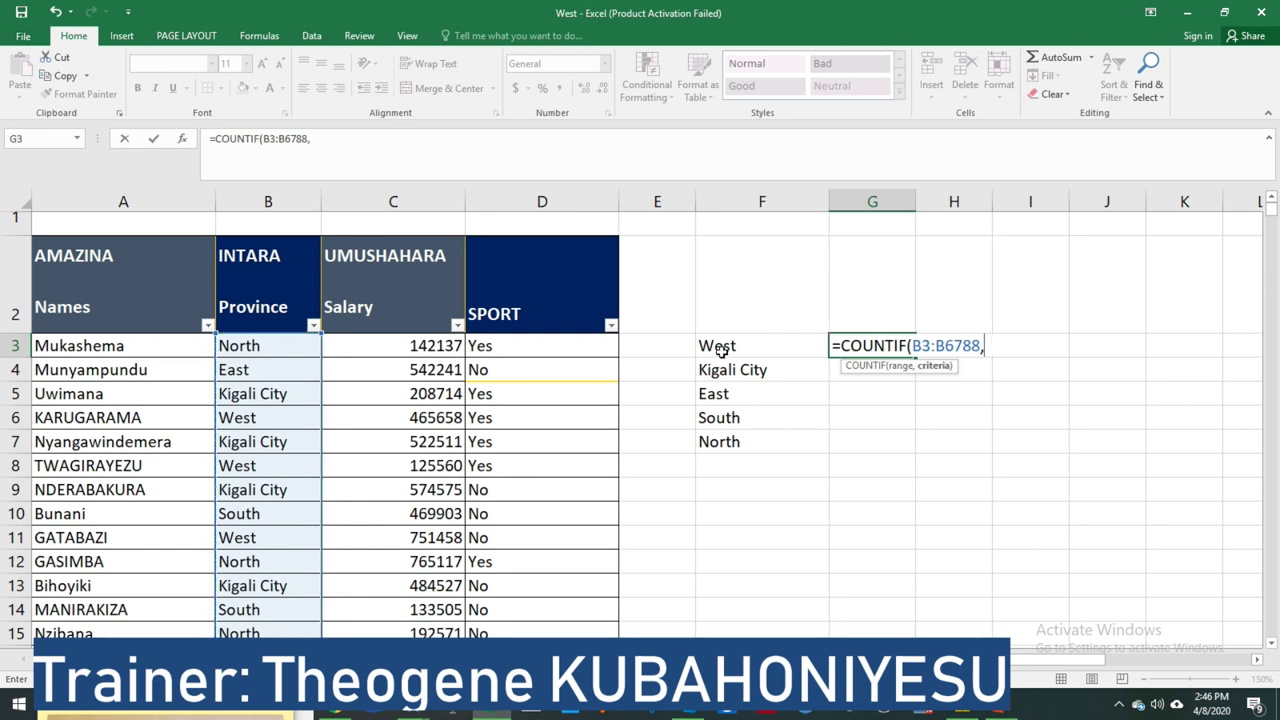
left_click(720, 350)
type(")")
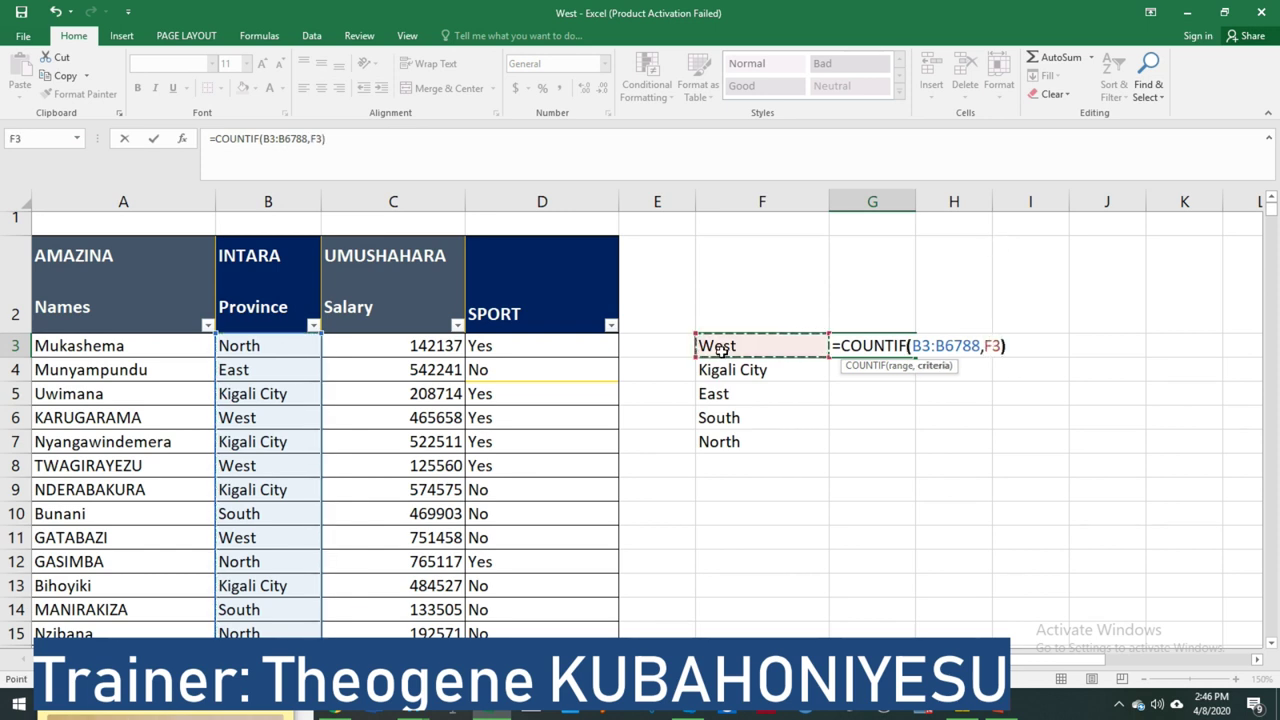
key("Return")
- Reopen G3's formula and select the B3:B6788 range inside it
left_click(899, 348)
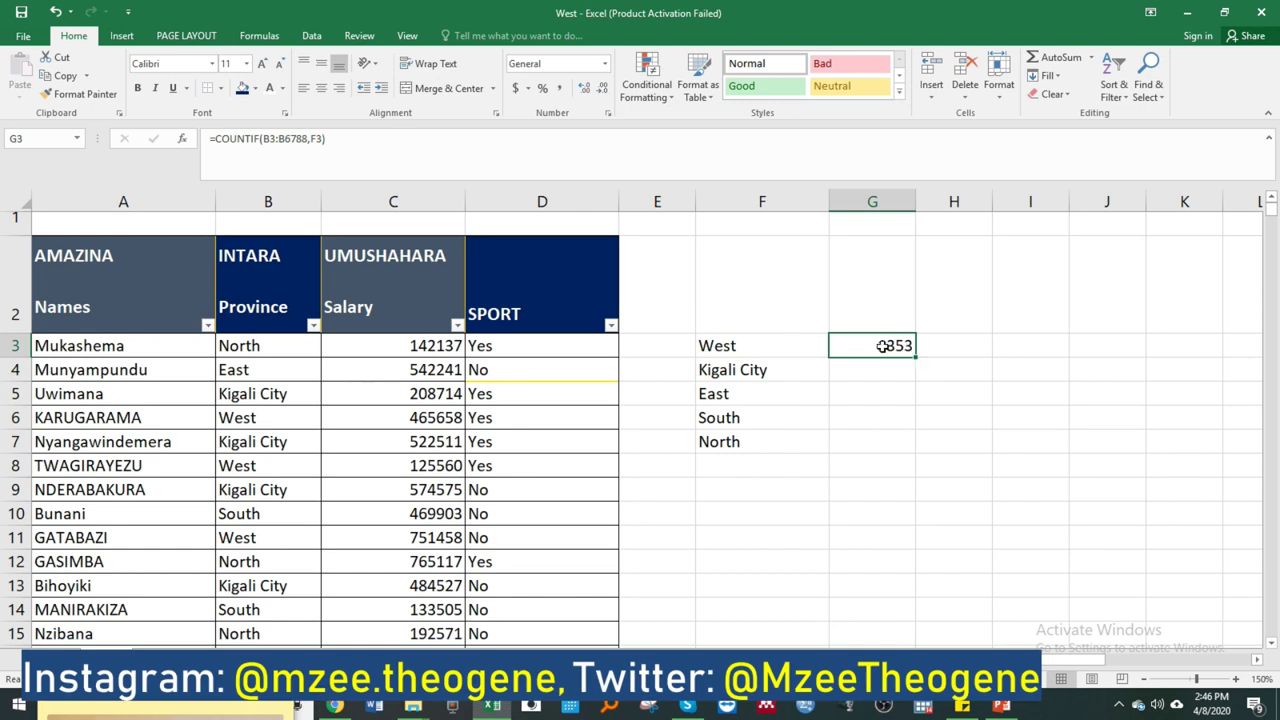
double_click(886, 347)
left_click_drag(911, 346, 979, 347)
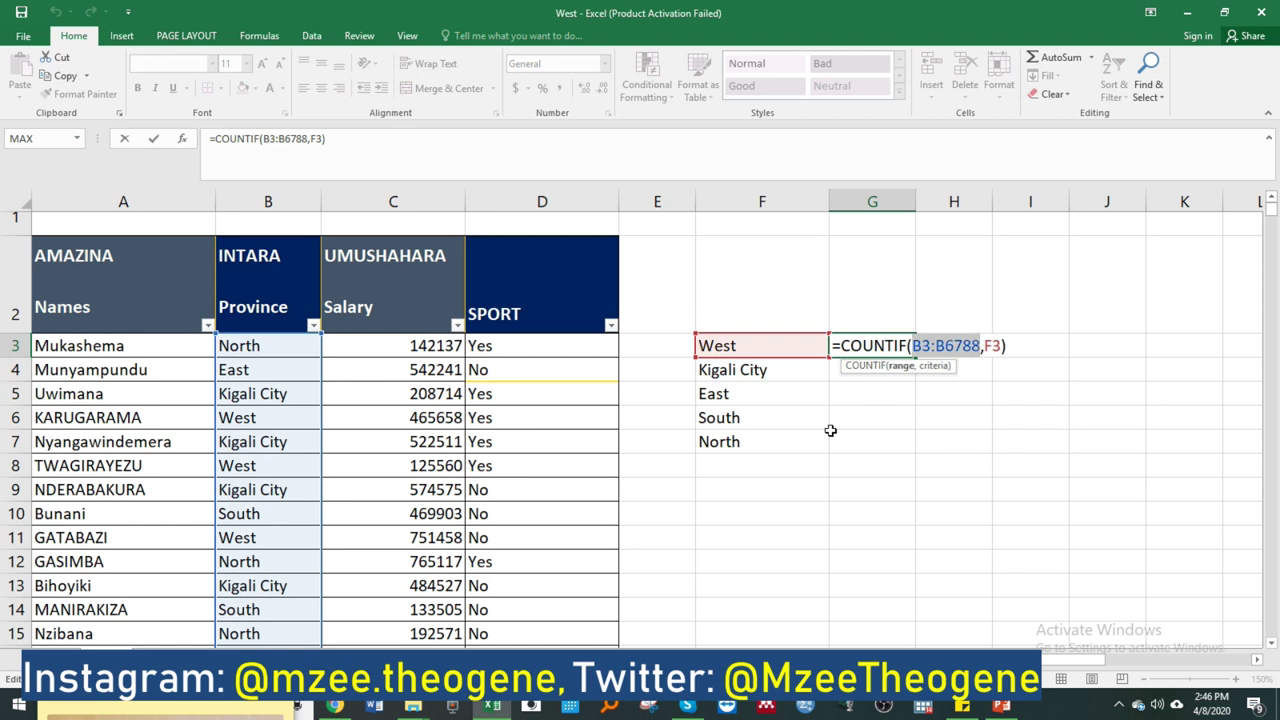
- Make the range $B$3:$B$6788 and fill the count down to G7 (1373, 1376, 1347, 1337)
key("F4")
key("F4")
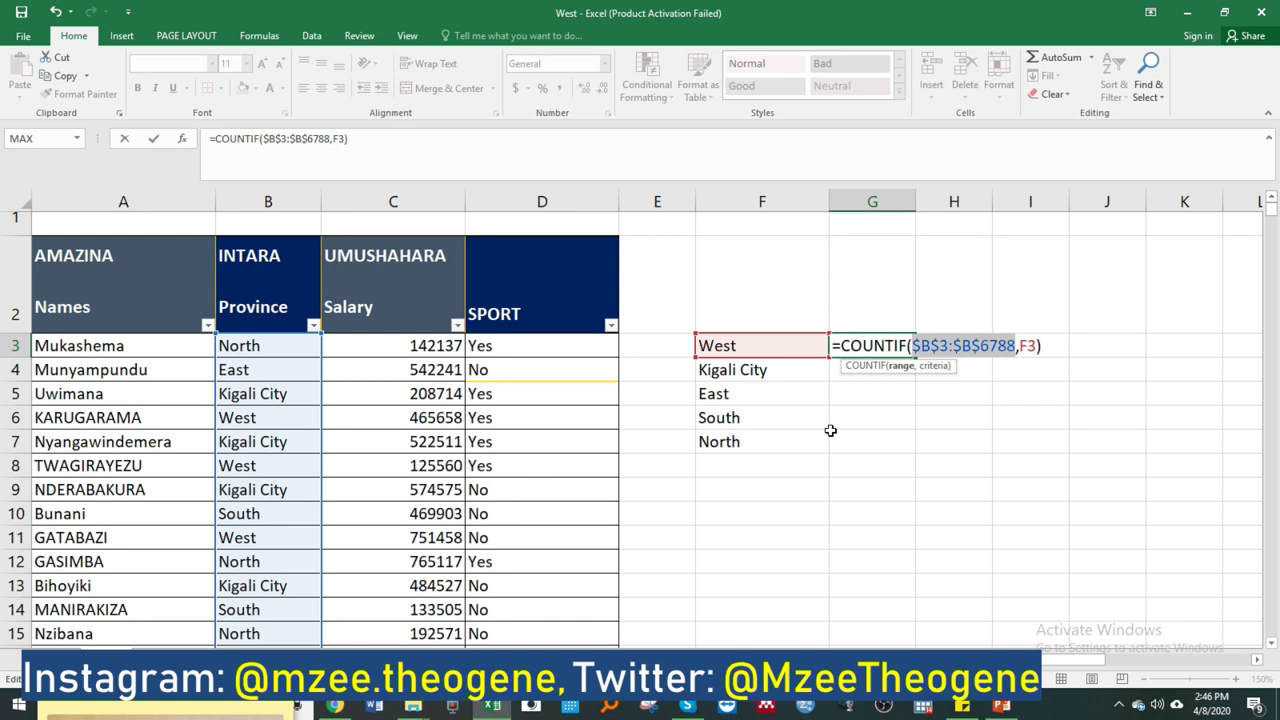
key("Return")
left_click(866, 342)
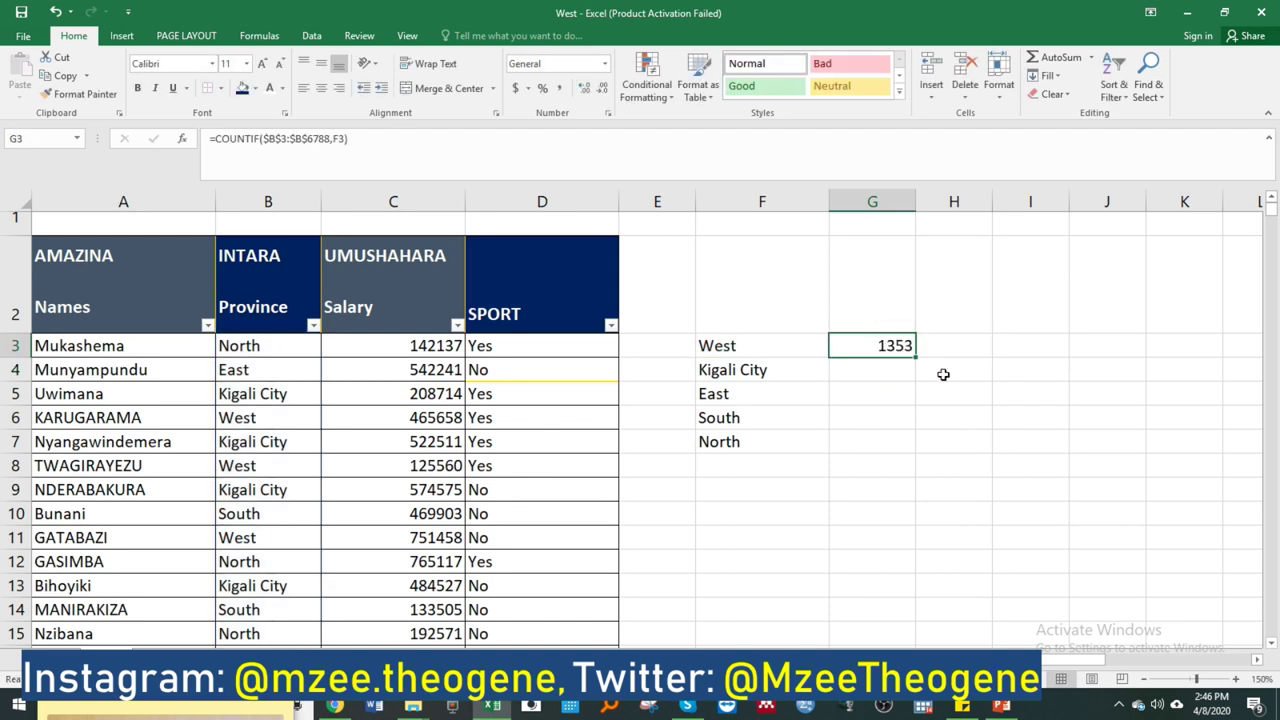
left_click_drag(913, 357, 912, 452)
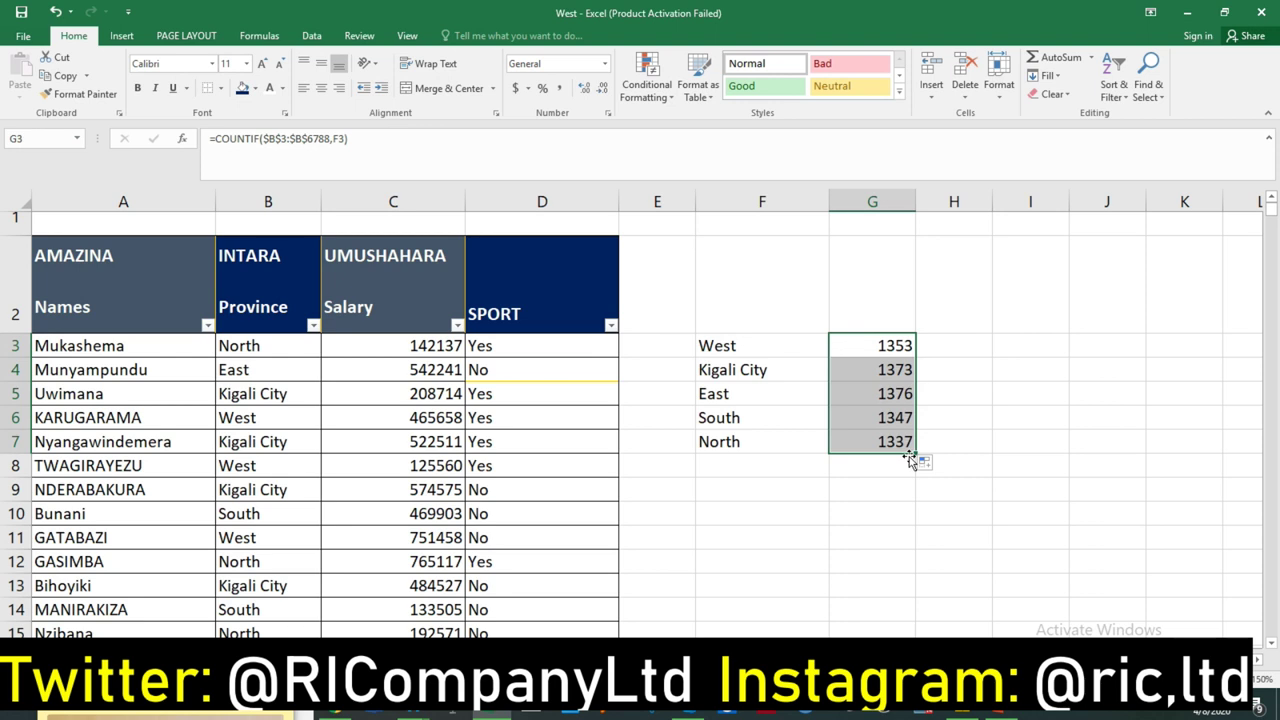
left_click(809, 510)
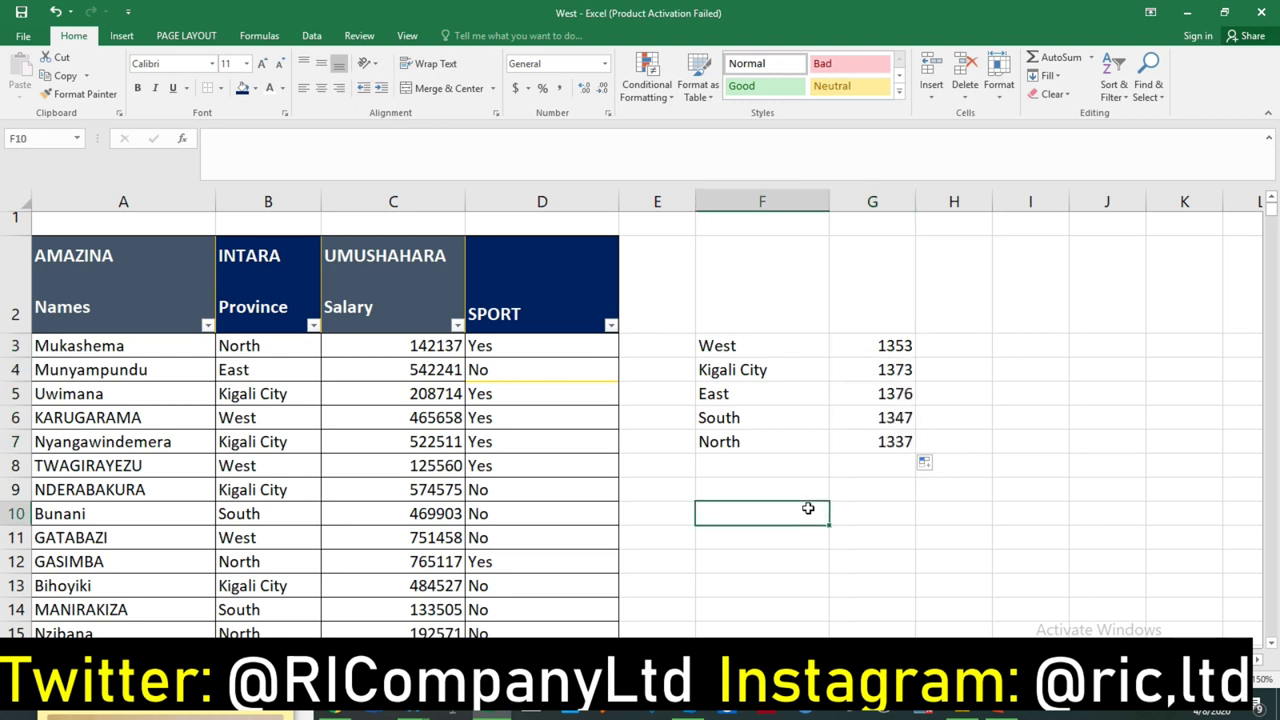
- AutoSum the five counts G3:G7 into G8, totalling 6786
left_click(868, 346)
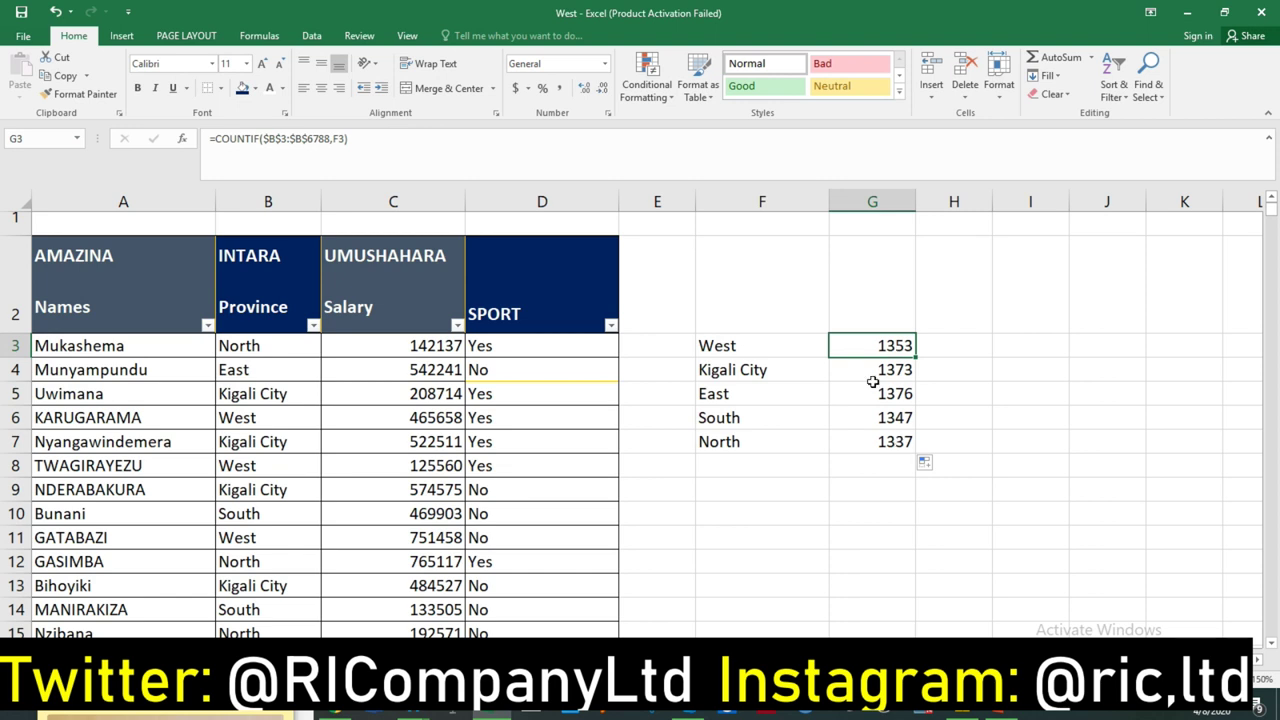
left_click_drag(864, 346, 882, 442)
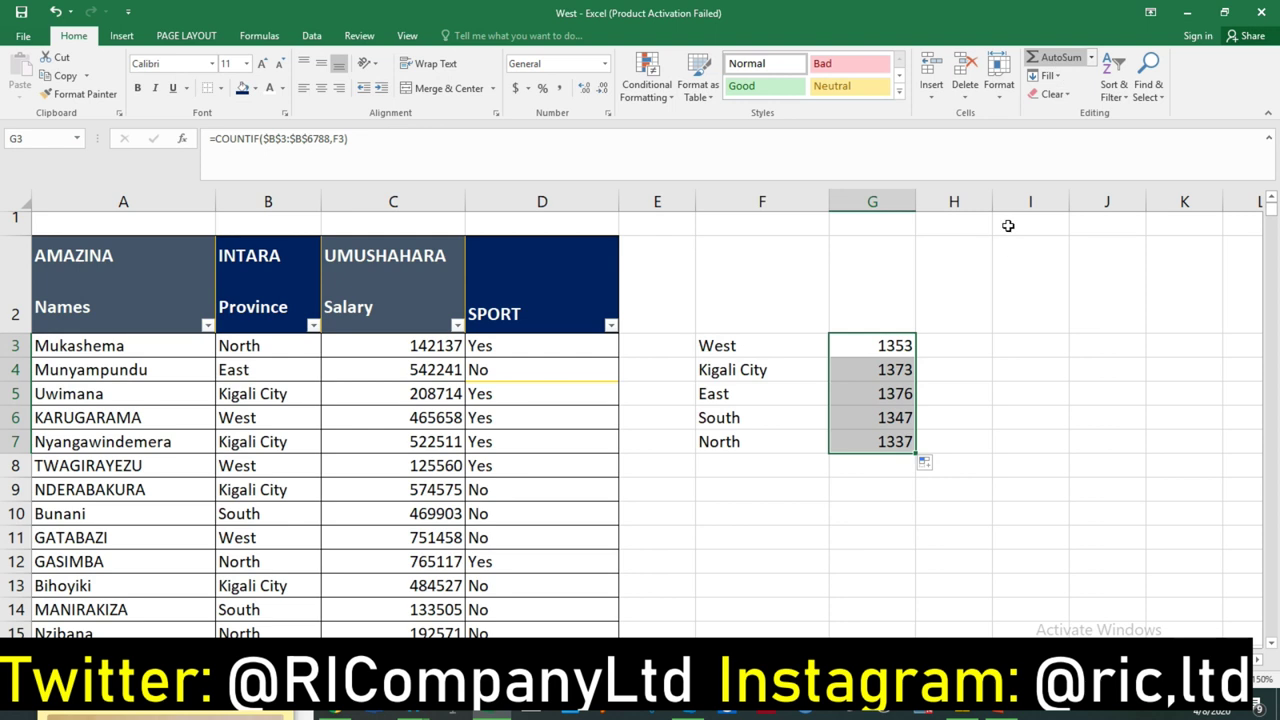
left_click(868, 472)
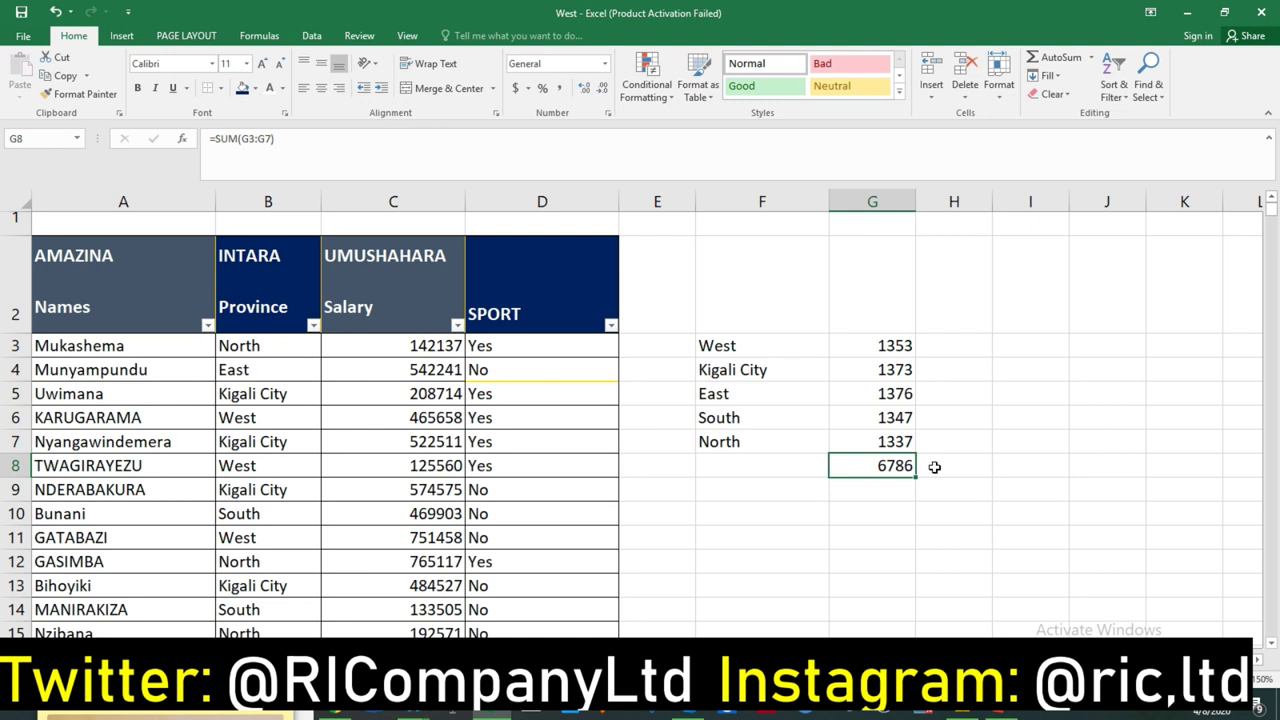
- Select the SPORT column to confirm 6786 data rows, then select the counts G3:G8
left_click(934, 467)
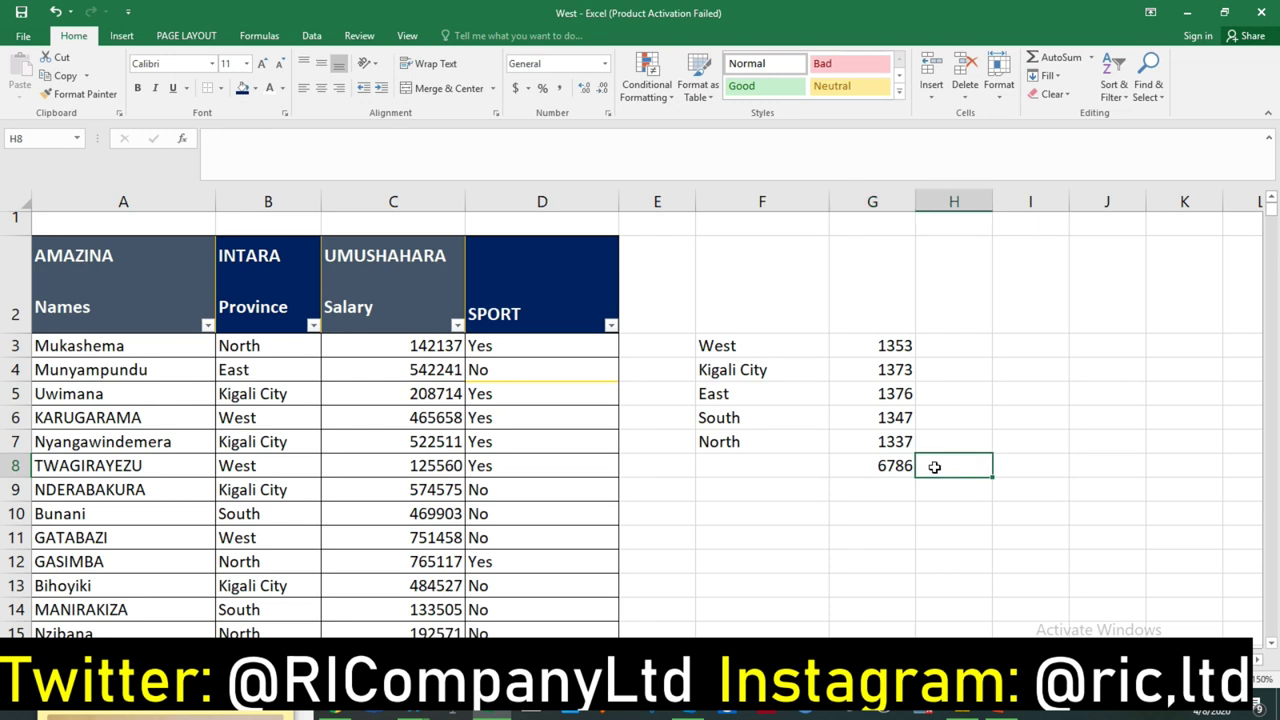
left_click(480, 343)
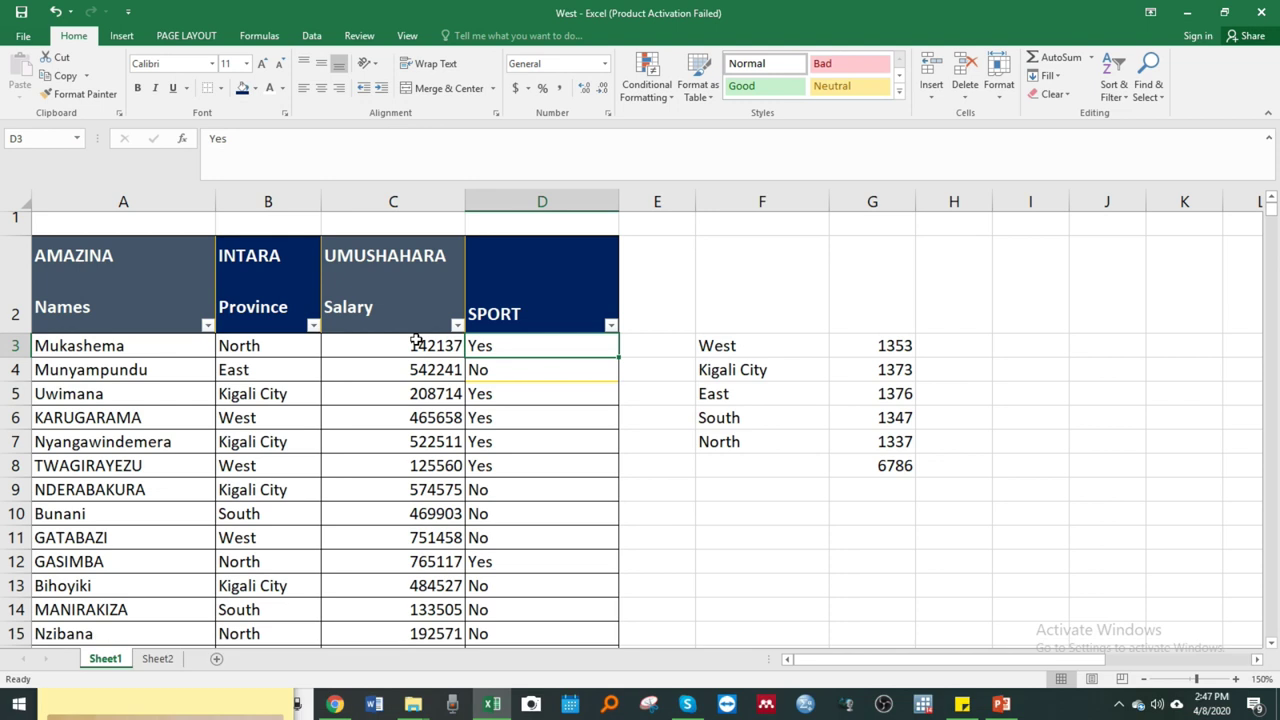
key("ctrl+shift+Down")
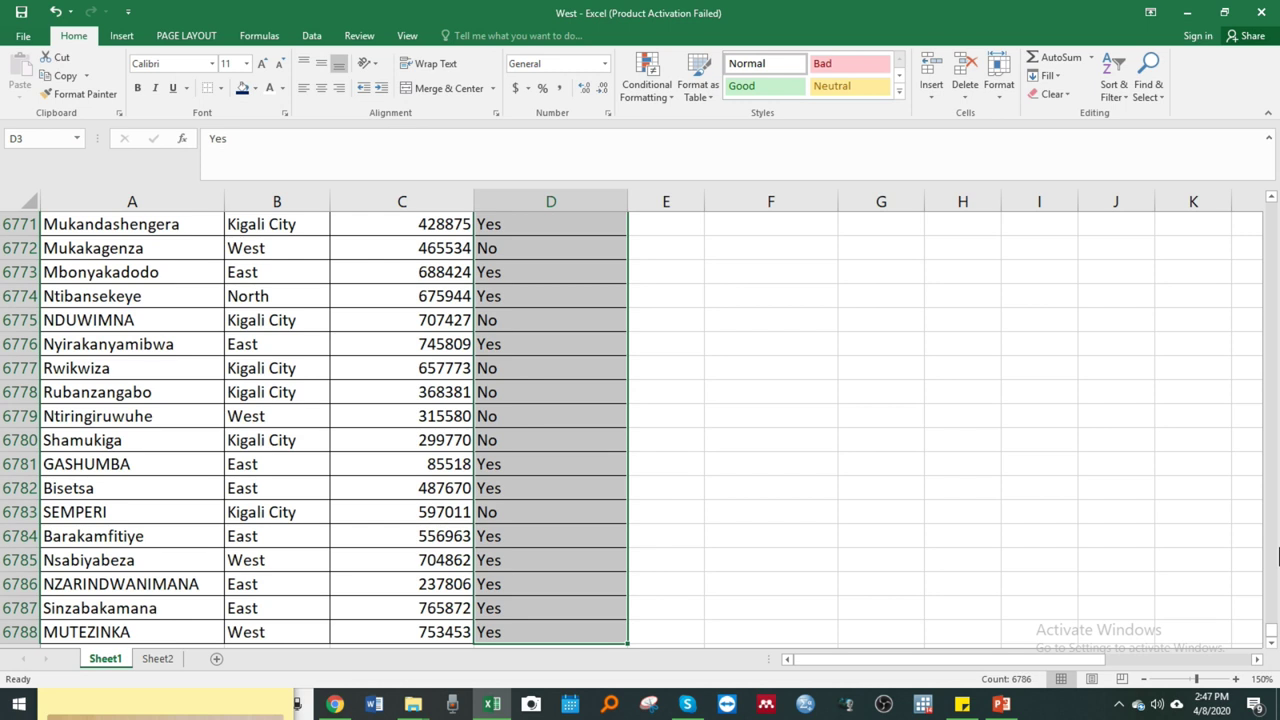
left_click(1271, 643)
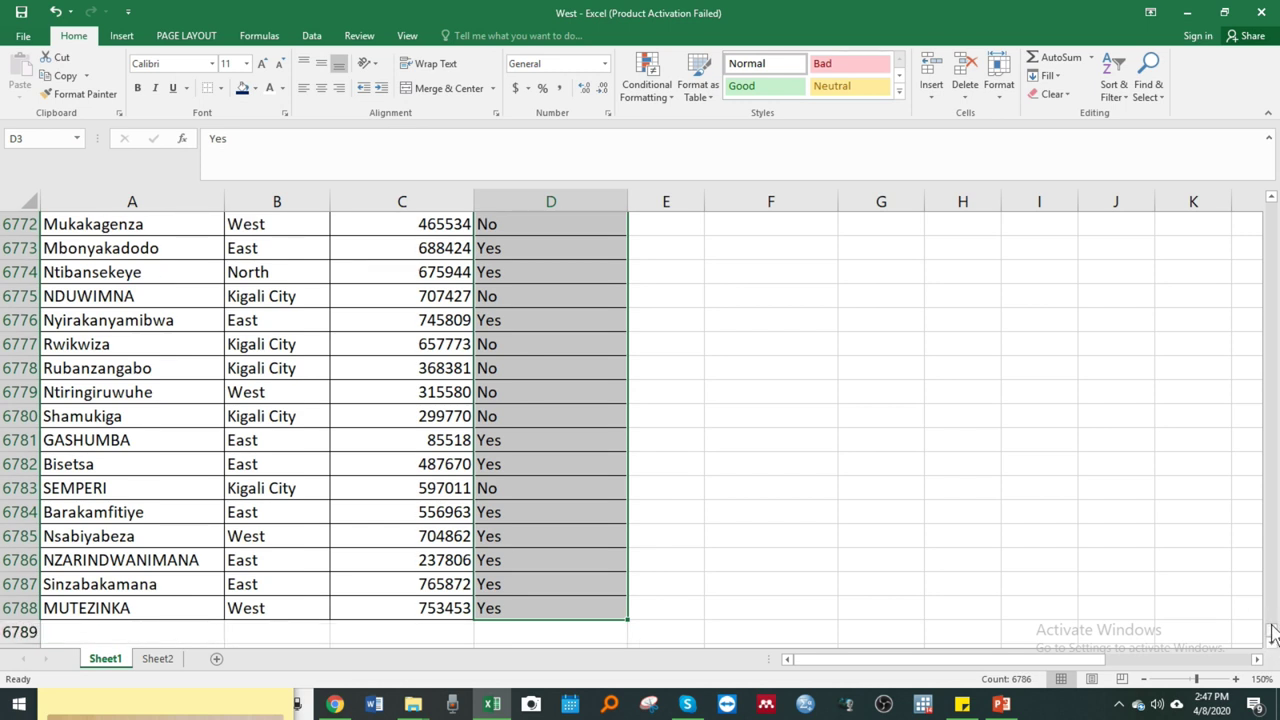
left_click_drag(1271, 628, 1271, 200)
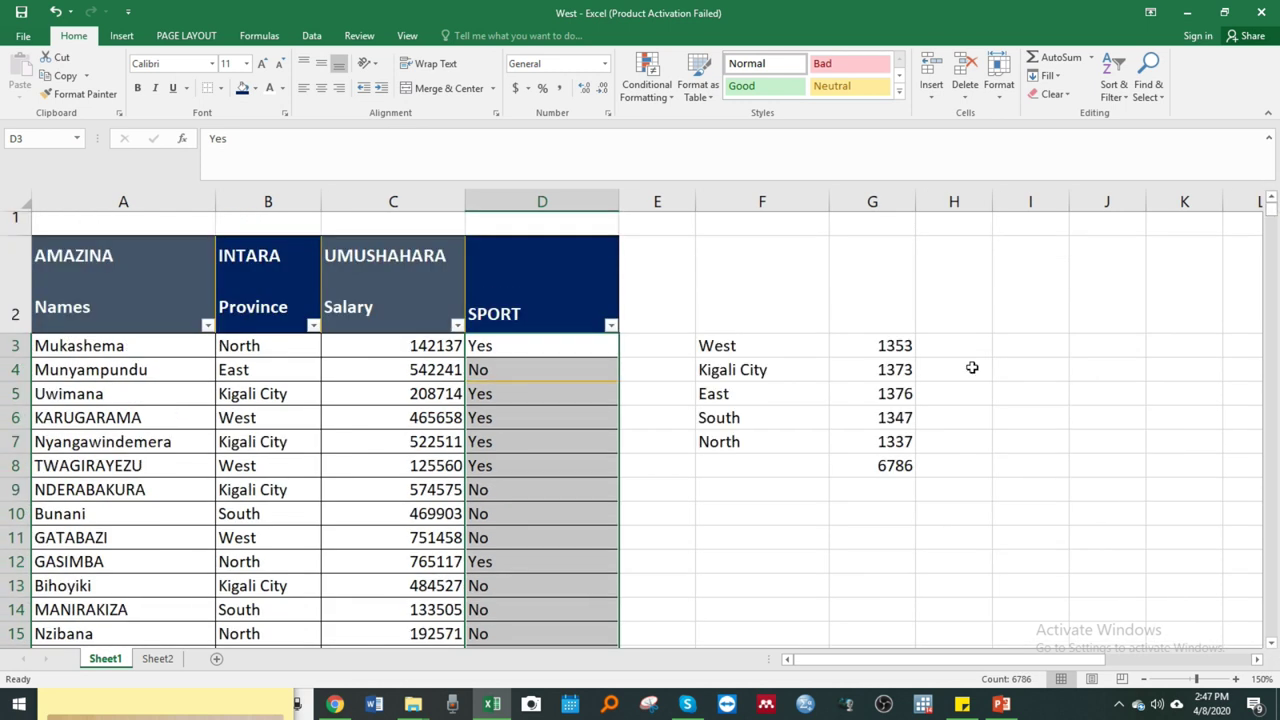
left_click(796, 386)
left_click(889, 345)
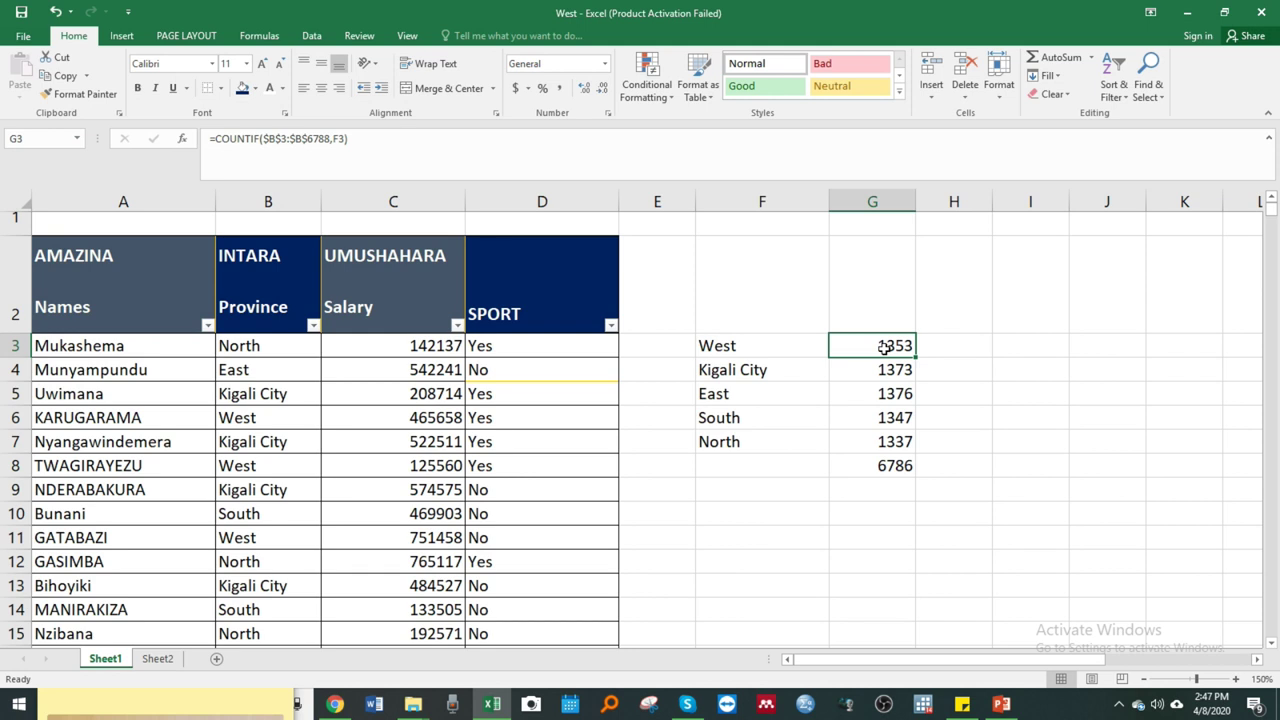
left_click_drag(869, 346, 886, 464)
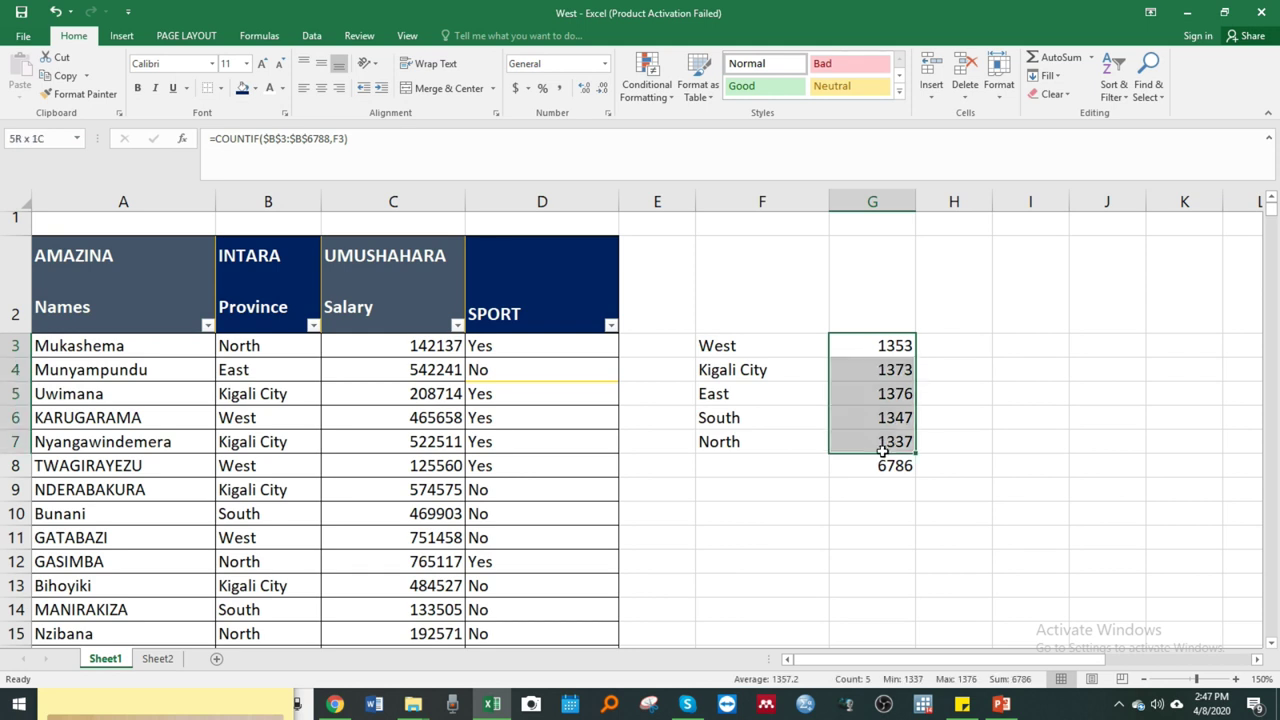
- Delete the COUNTIF results and 6786 total from G3:G8
key("Delete")
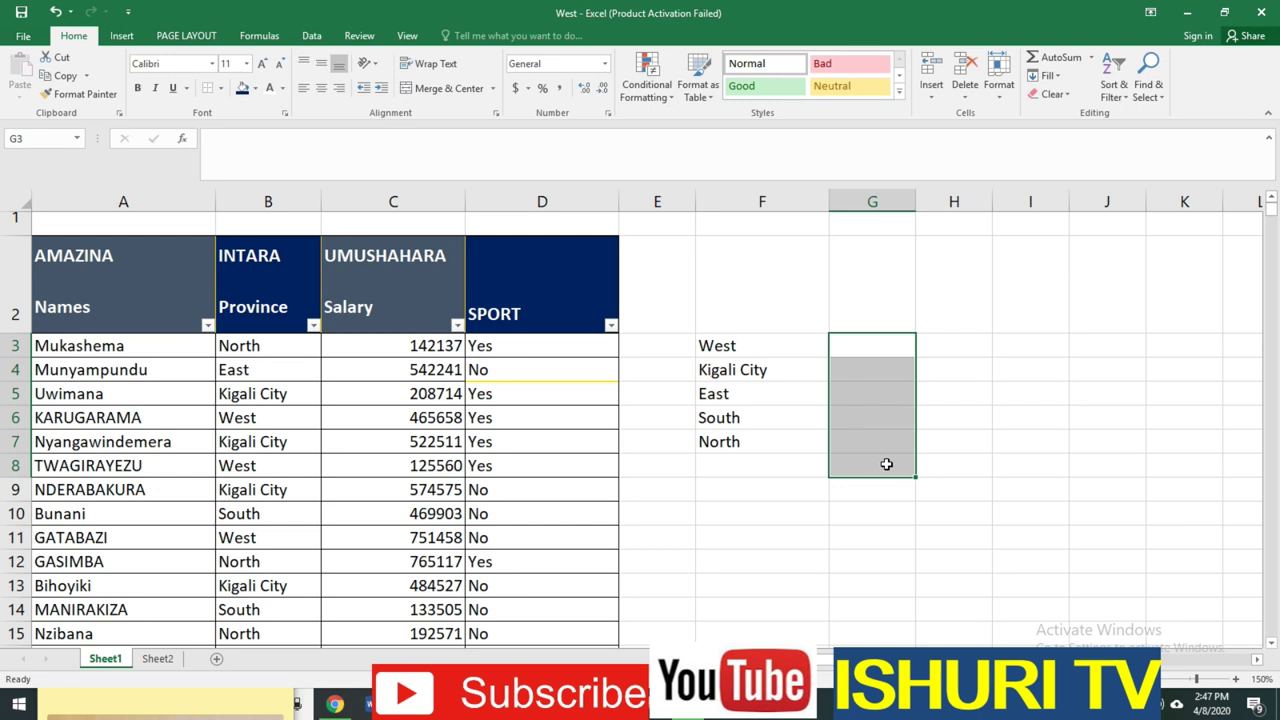
- Start an AVERAGEIF in G3 with province range B3:B6788 and criterion F3
left_click(881, 351)
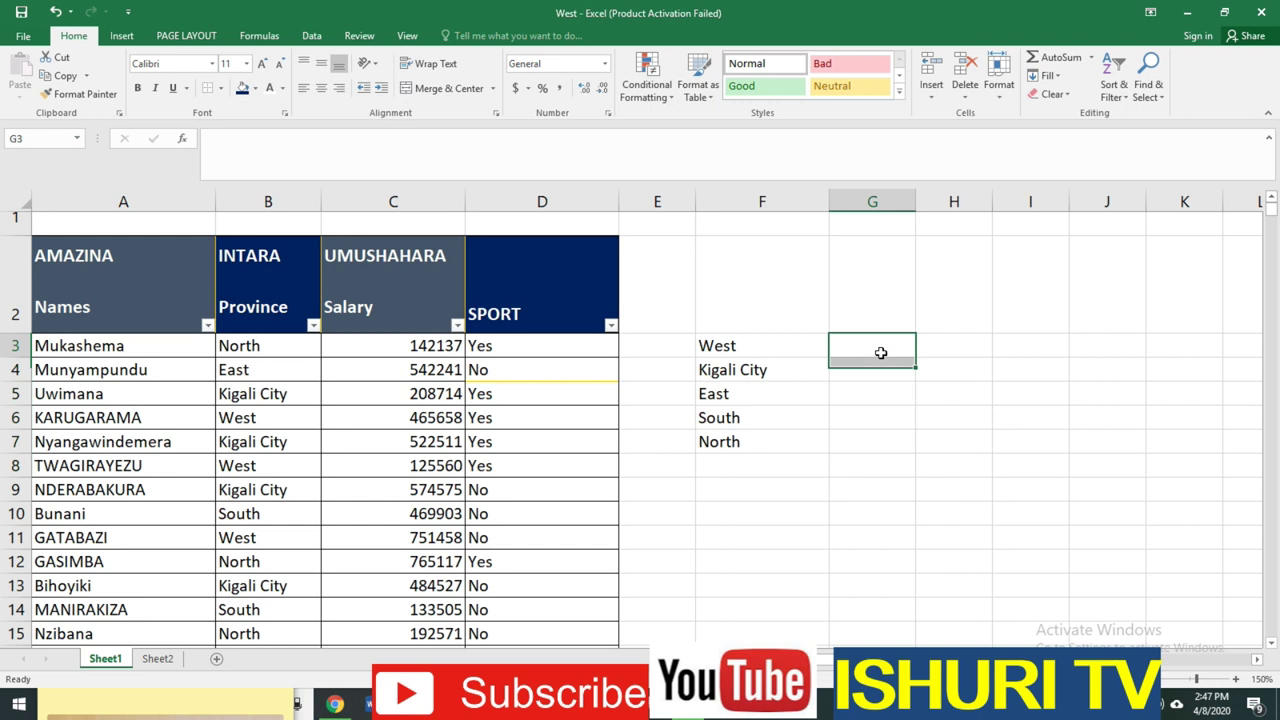
type("=avera")
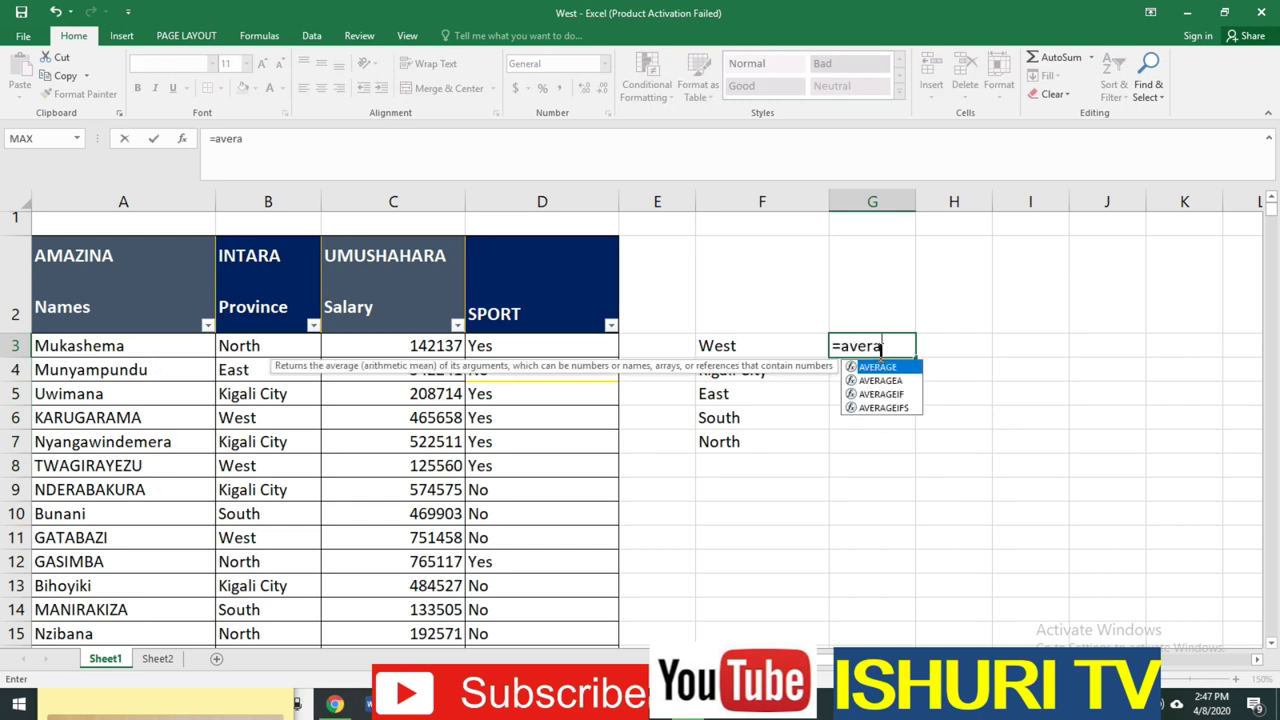
type("ge")
double_click(892, 393)
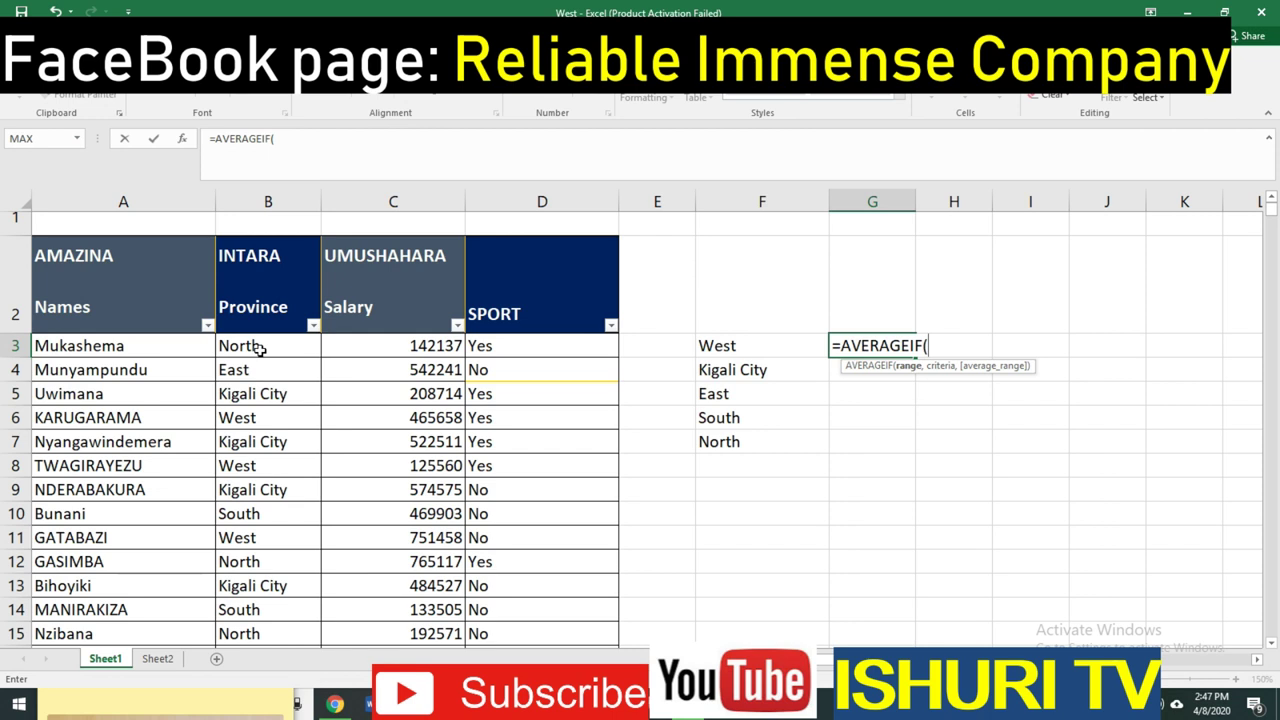
left_click_drag(236, 347, 246, 516)
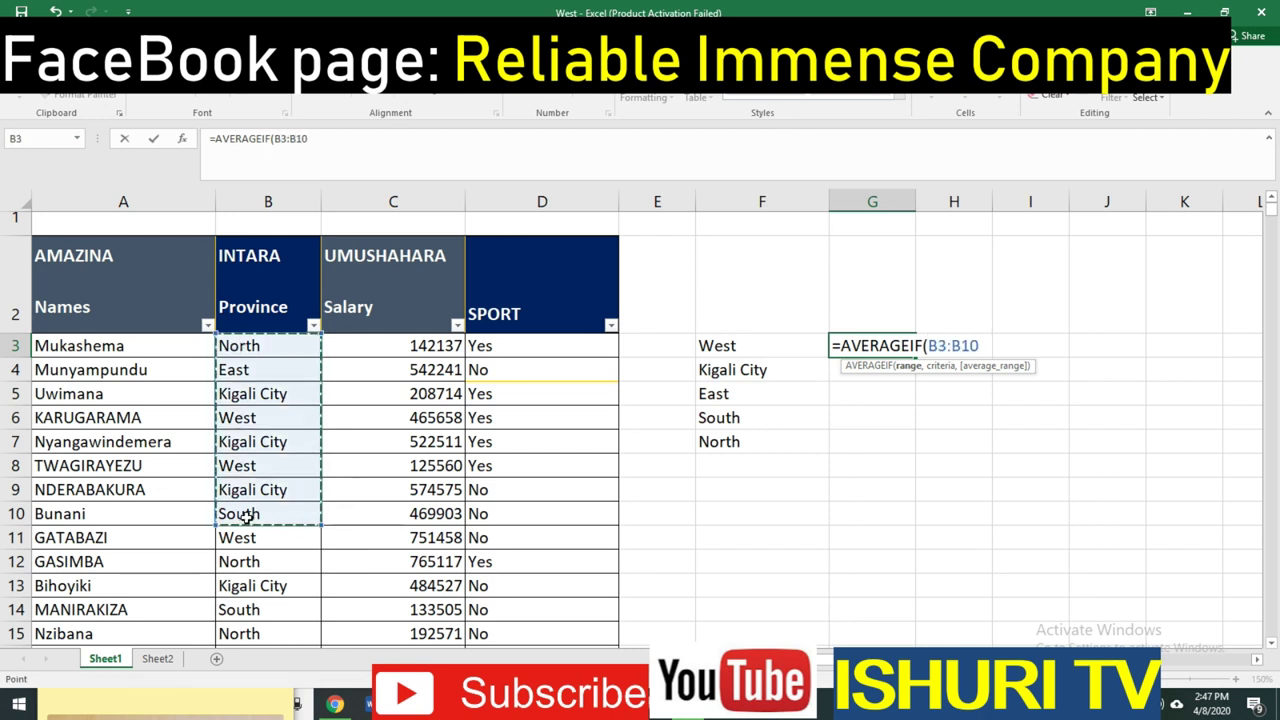
key("ctrl+shift+Down")
type(",")
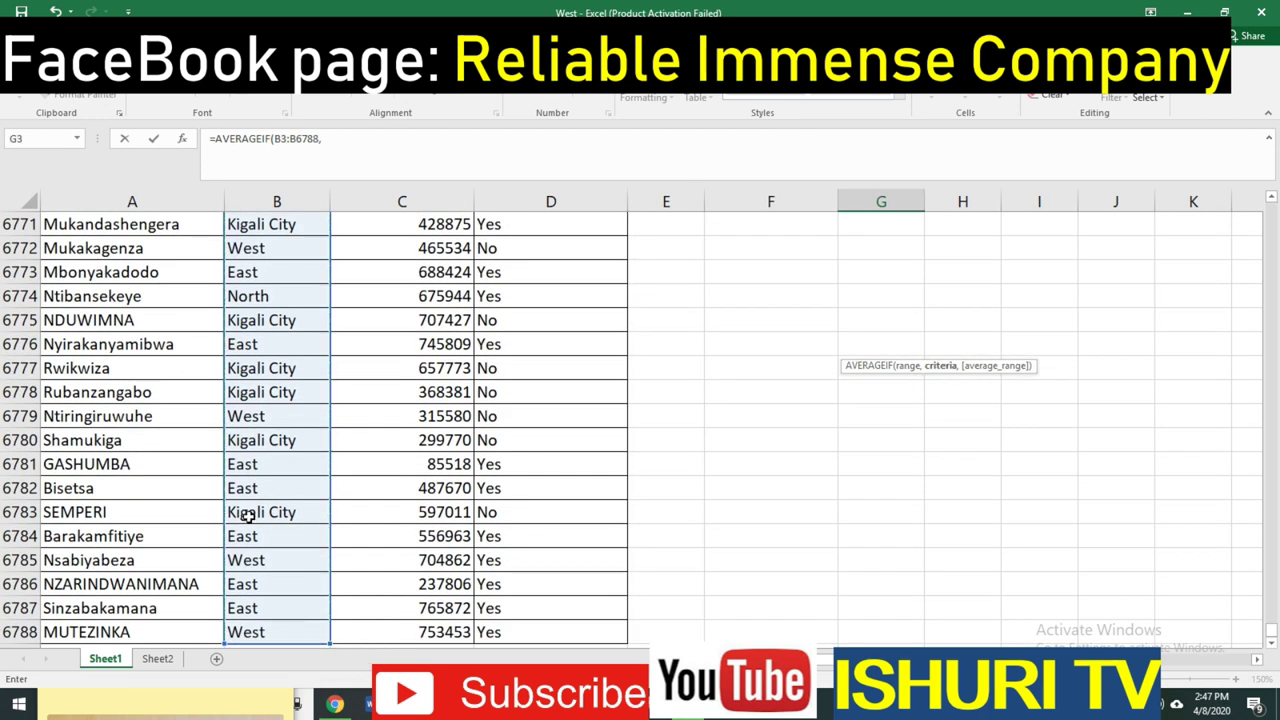
left_click_drag(1270, 632, 1272, 208)
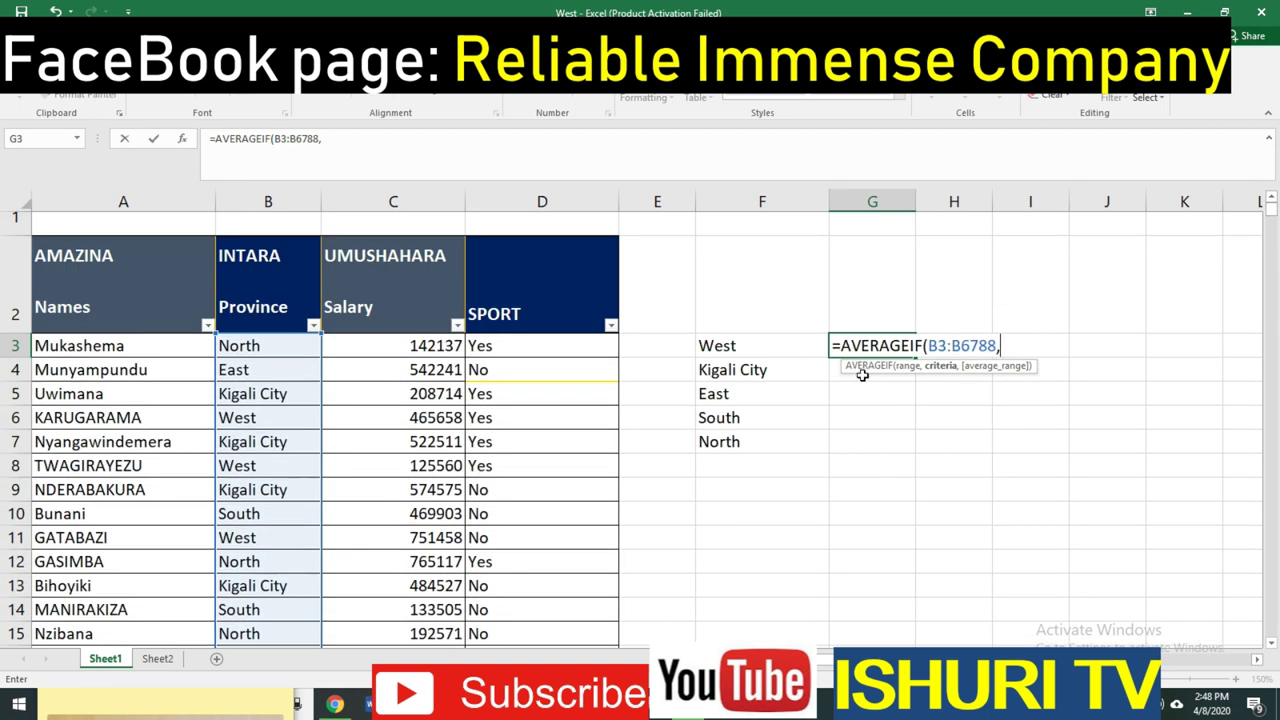
left_click(740, 347)
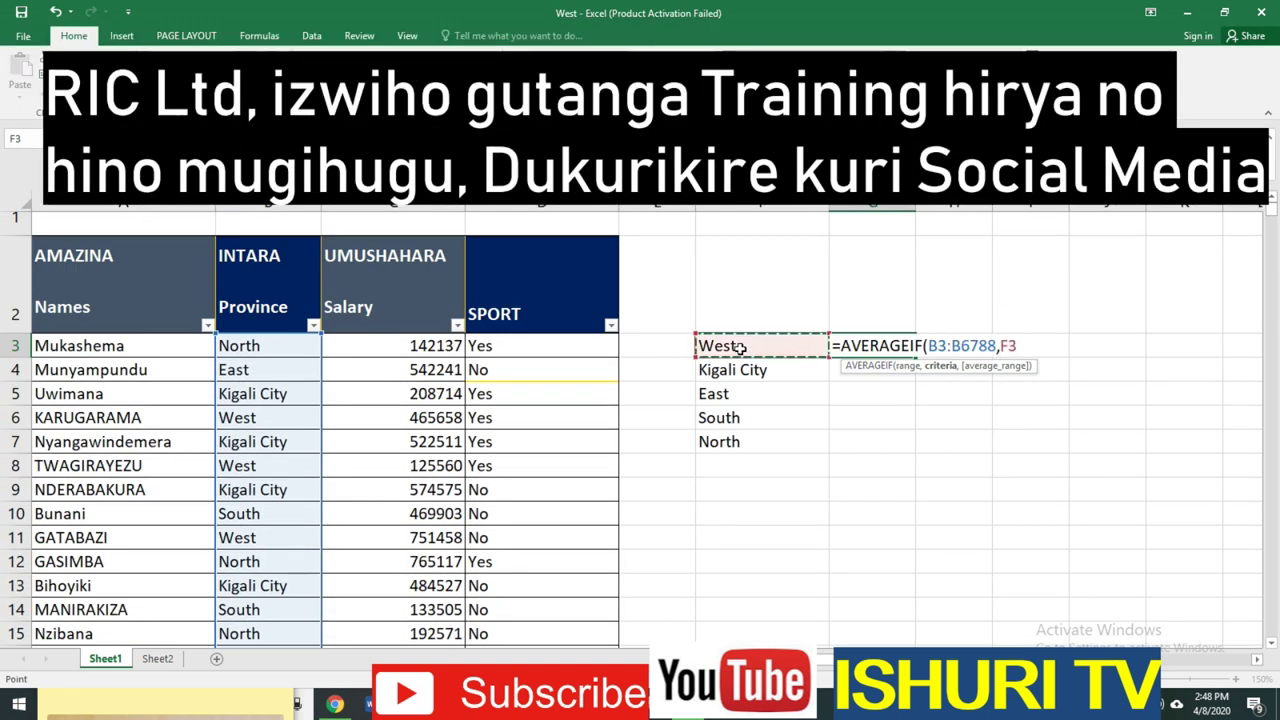
type(",")
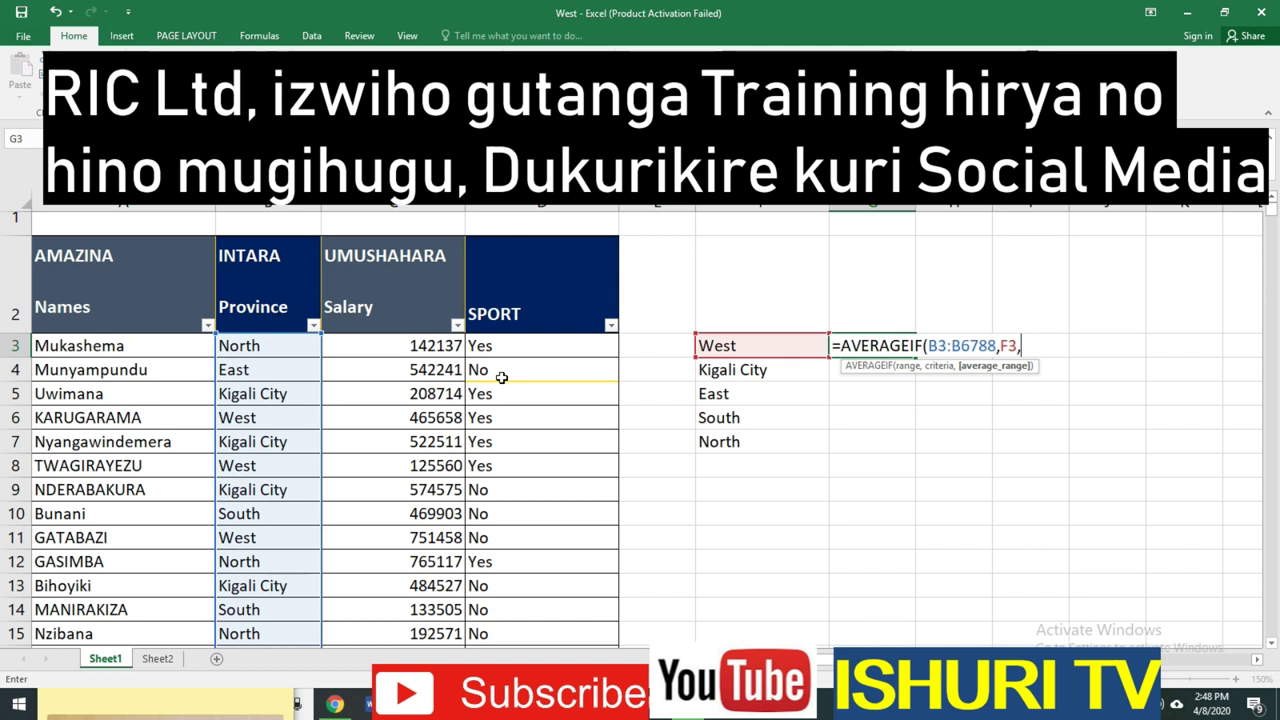
- Add the salary range C3:C6788 and confirm, giving 407597.31 for West
left_click(418, 347)
left_click_drag(418, 347, 416, 487)
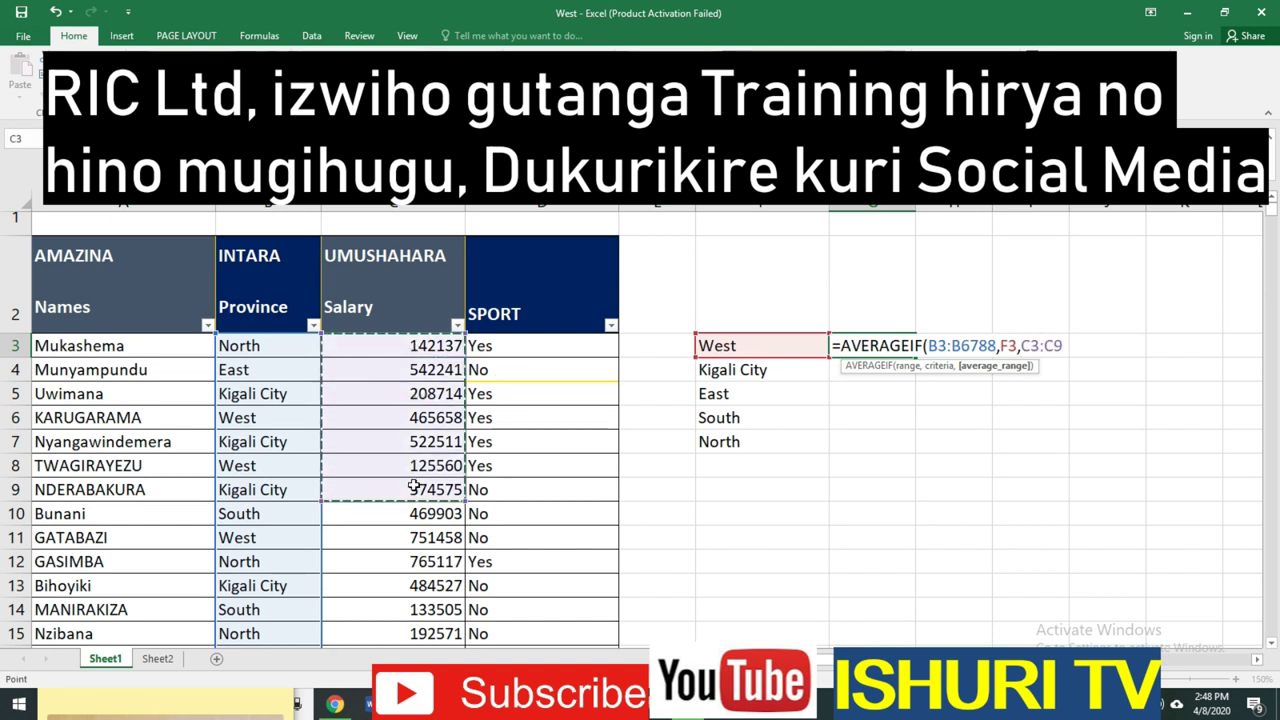
key("ctrl+shift+Down")
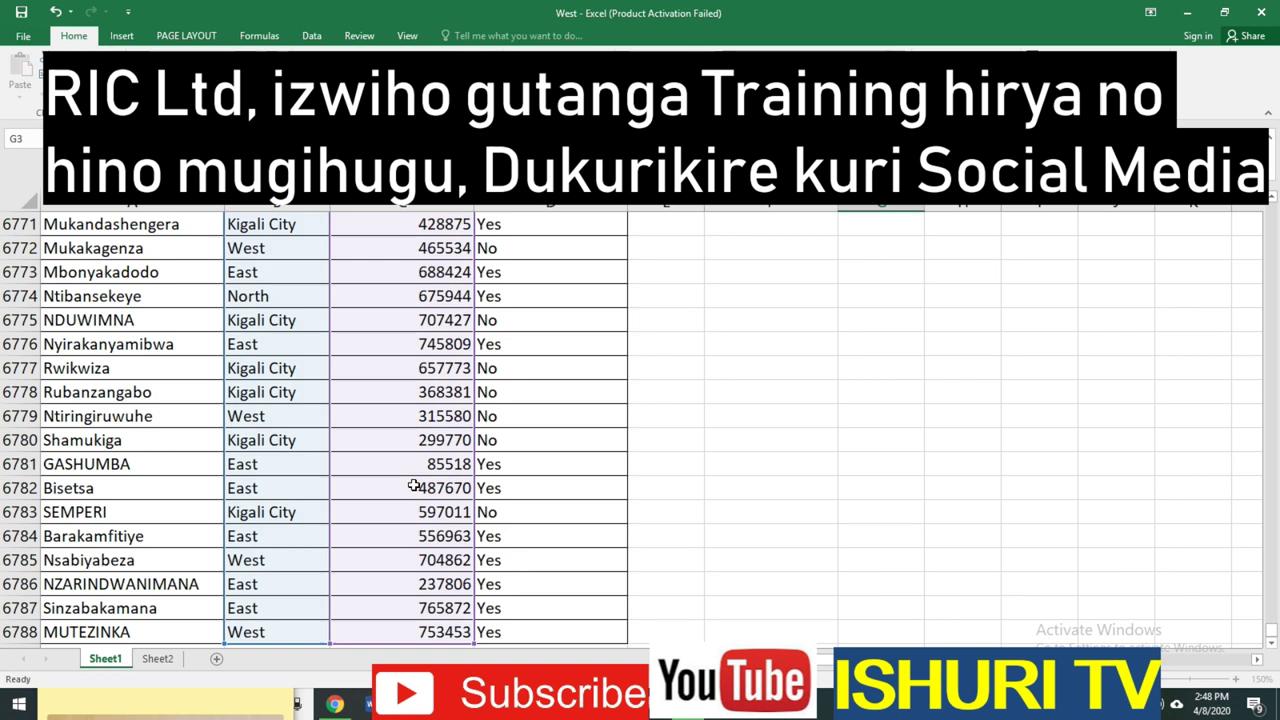
key("Return")
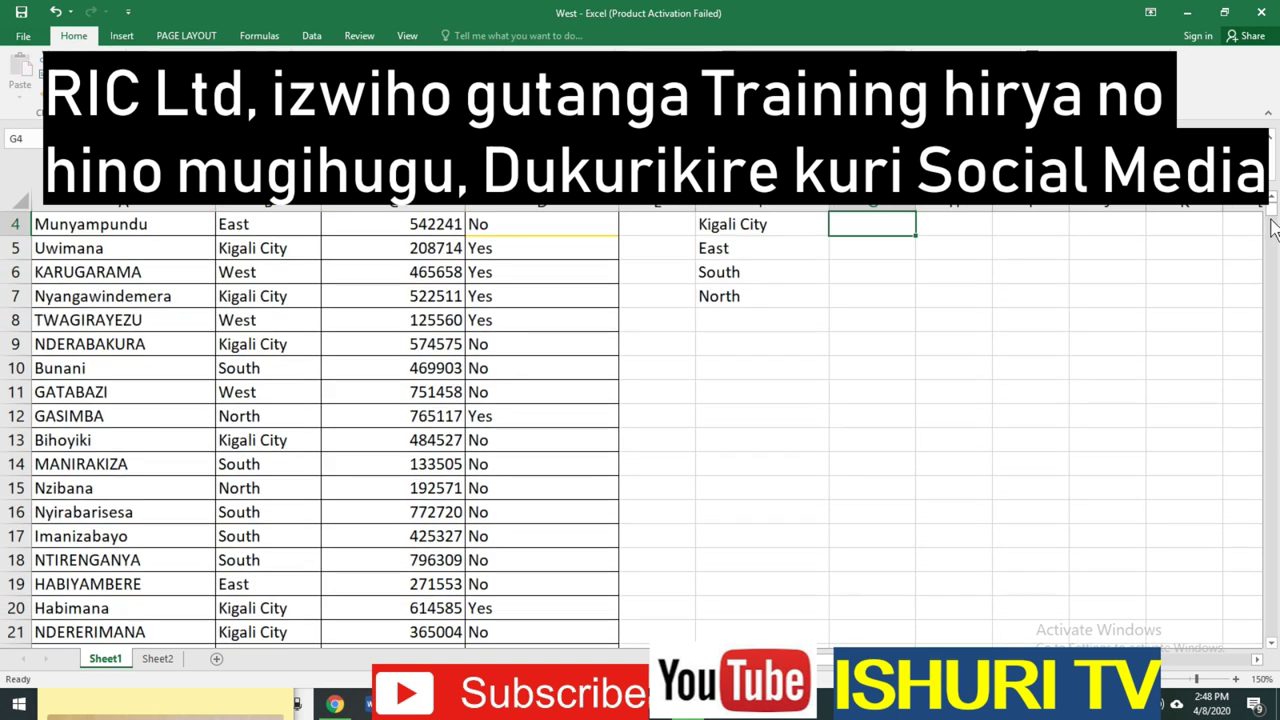
scroll(1256, 214, "up", 1)
left_click(850, 348)
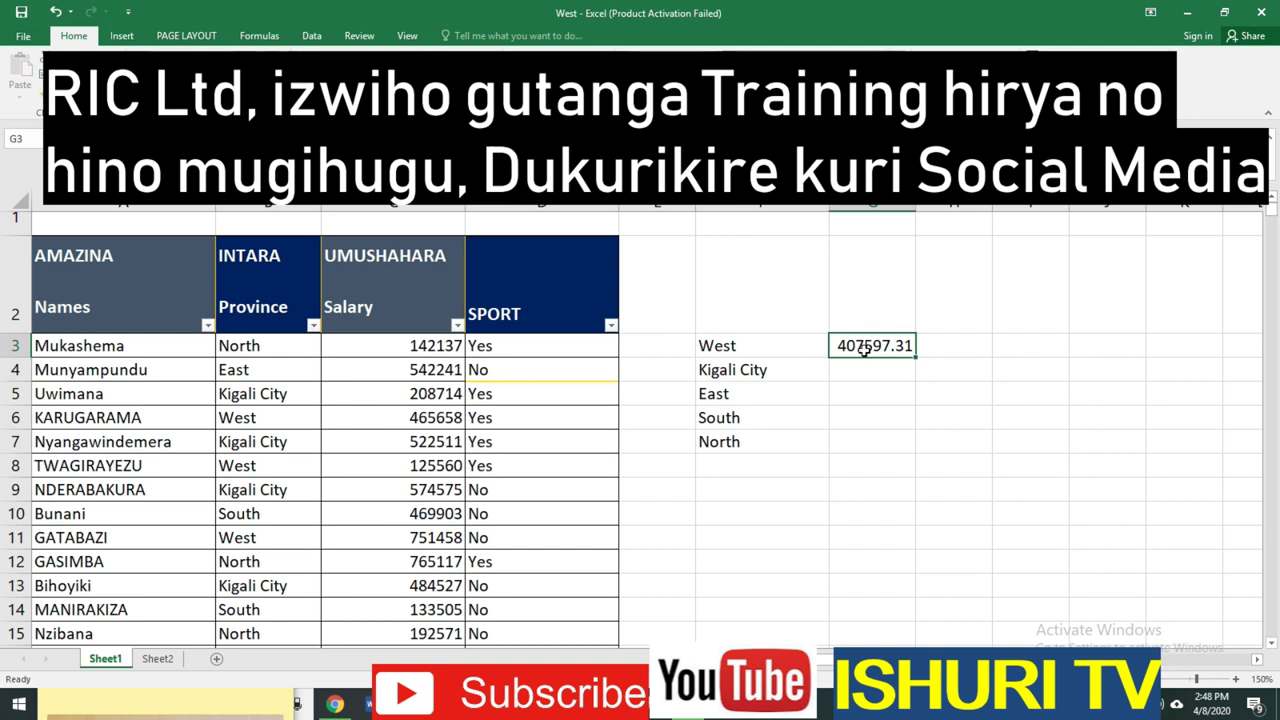
- Fill the West average formula from G3 down to G7, then check the South formula's shifted ranges
left_click_drag(915, 356, 913, 457)
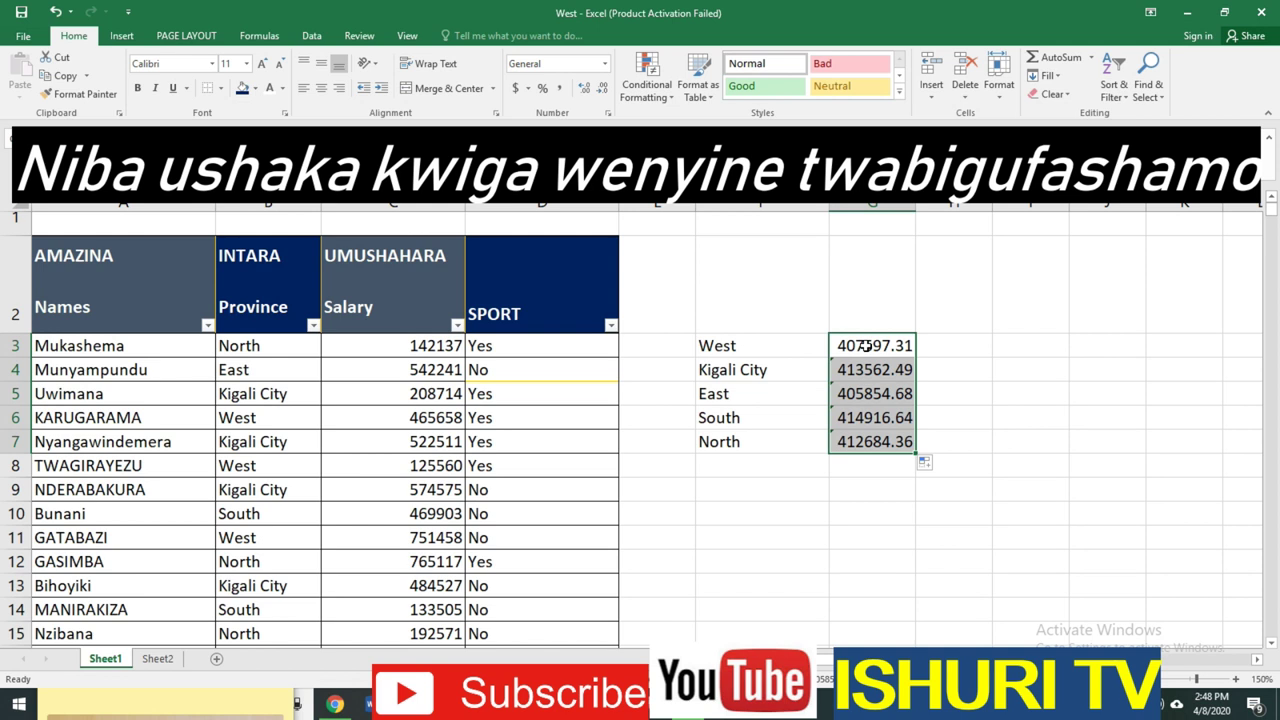
double_click(866, 345)
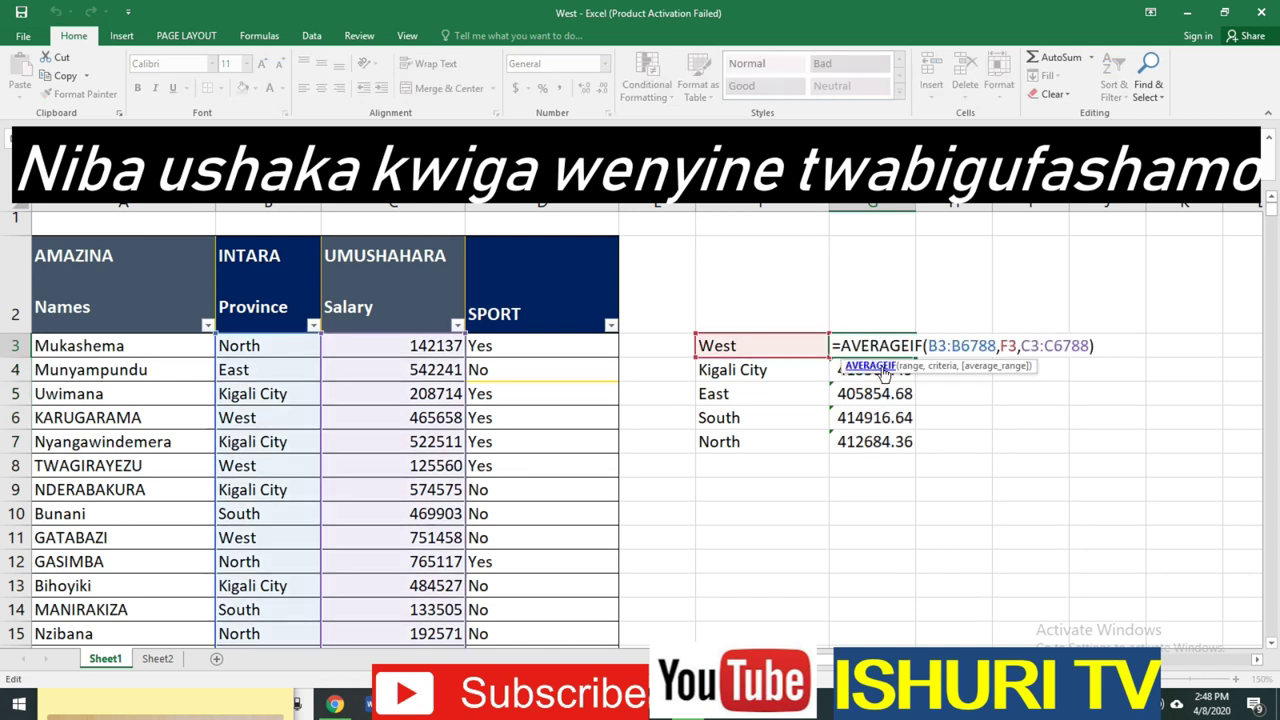
double_click(880, 417)
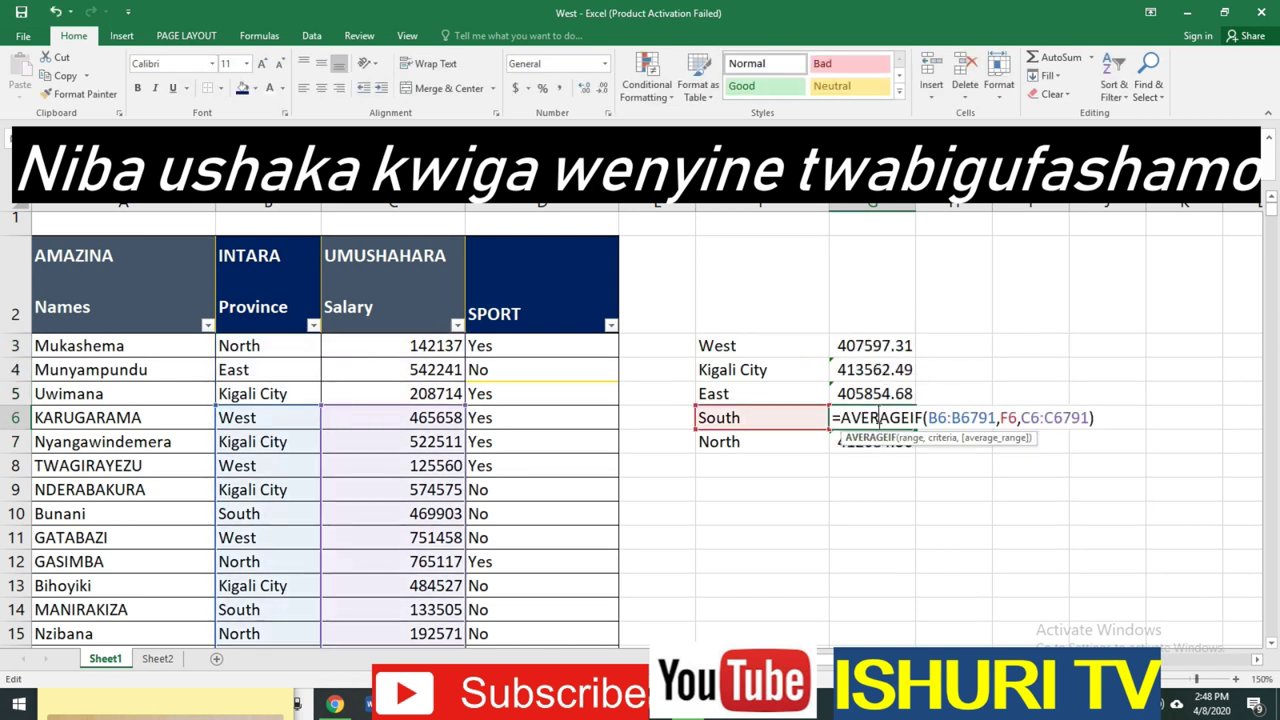
key("Return")
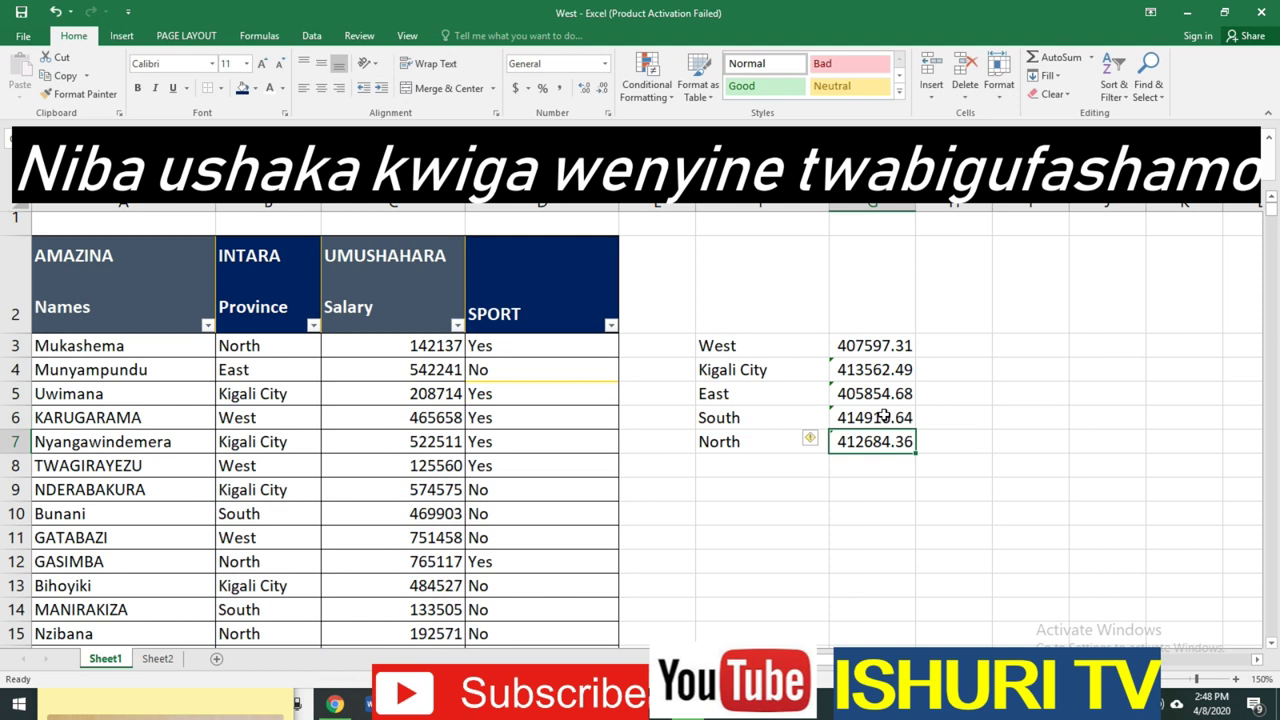
- Make the province range in the G3 formula absolute as $B$3:$B$6788
left_click(870, 347)
double_click(870, 345)
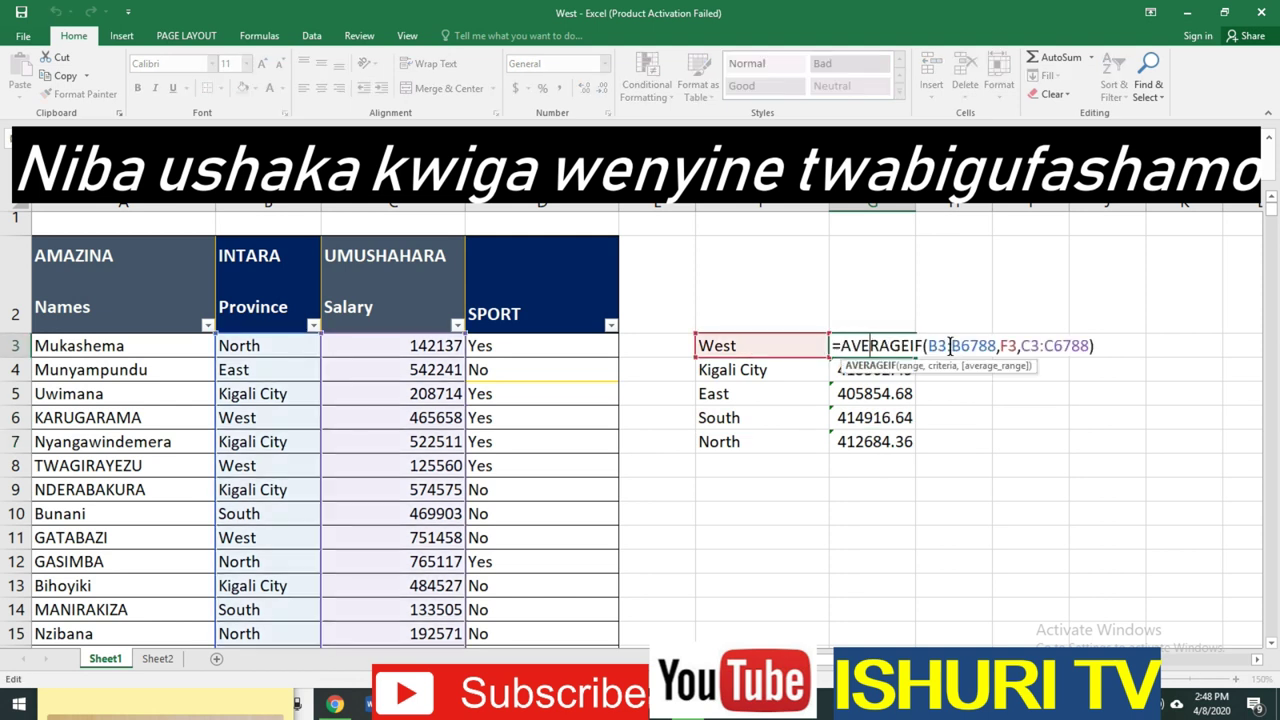
left_click_drag(928, 345, 993, 347)
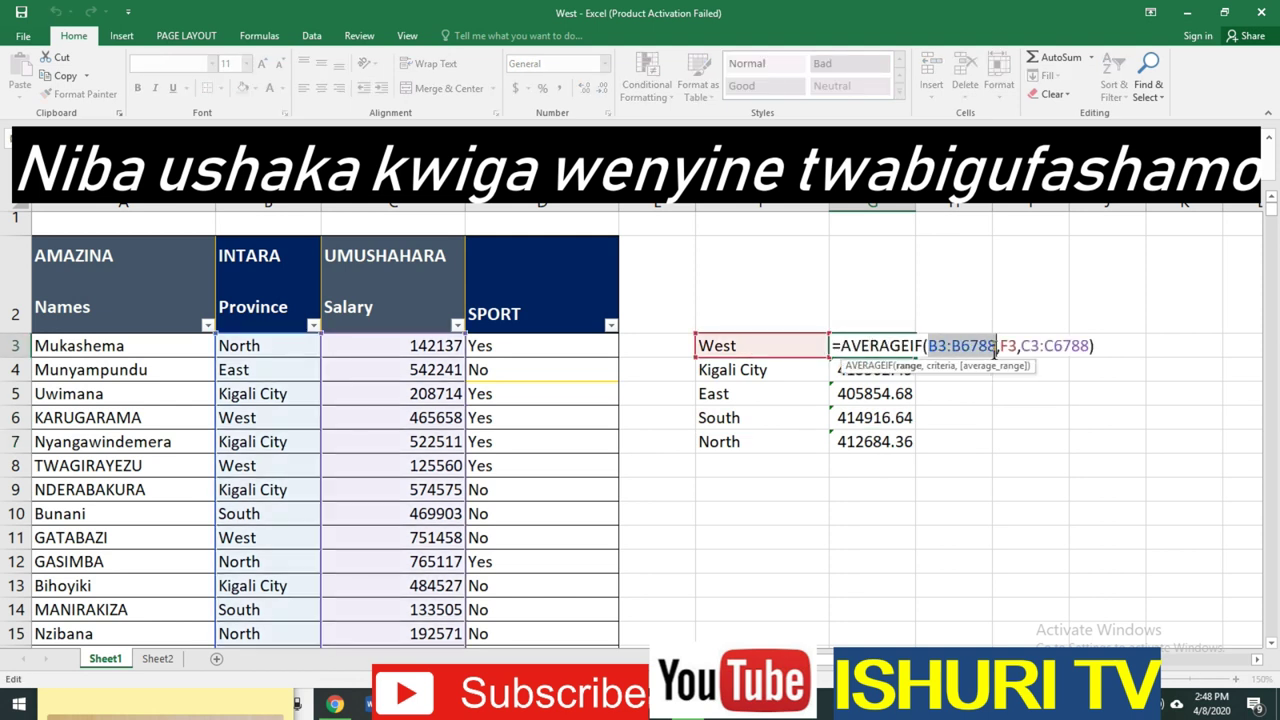
key("F4")
key("Return")
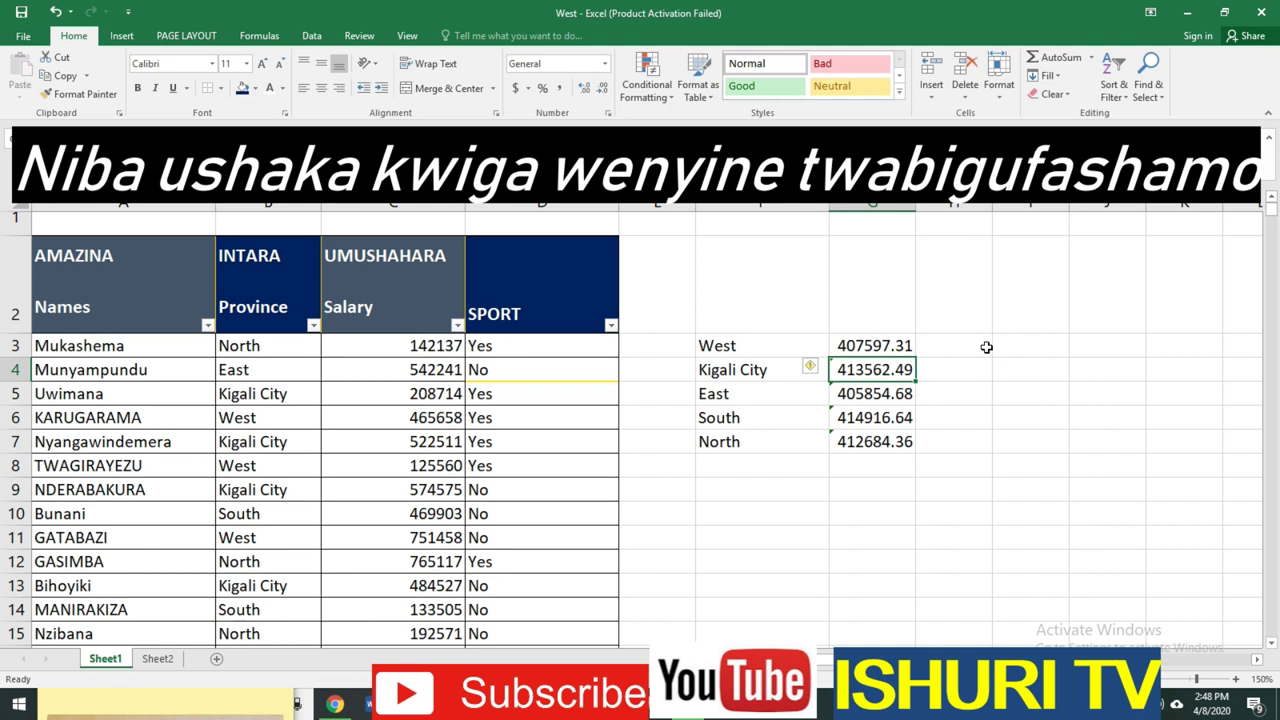
- Refill the corrected G3 formula down to G7 and check the Kigali City average
left_click(884, 345)
left_click_drag(914, 357, 912, 452)
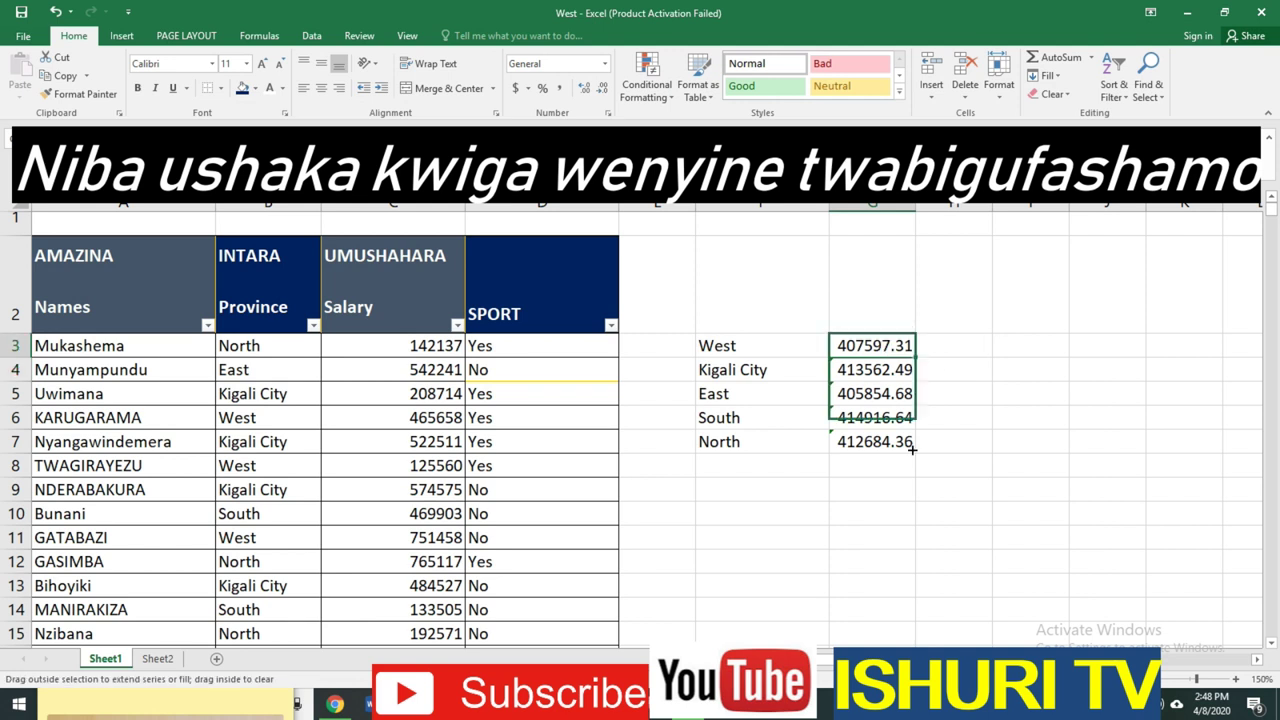
left_click(880, 393)
left_click(866, 369)
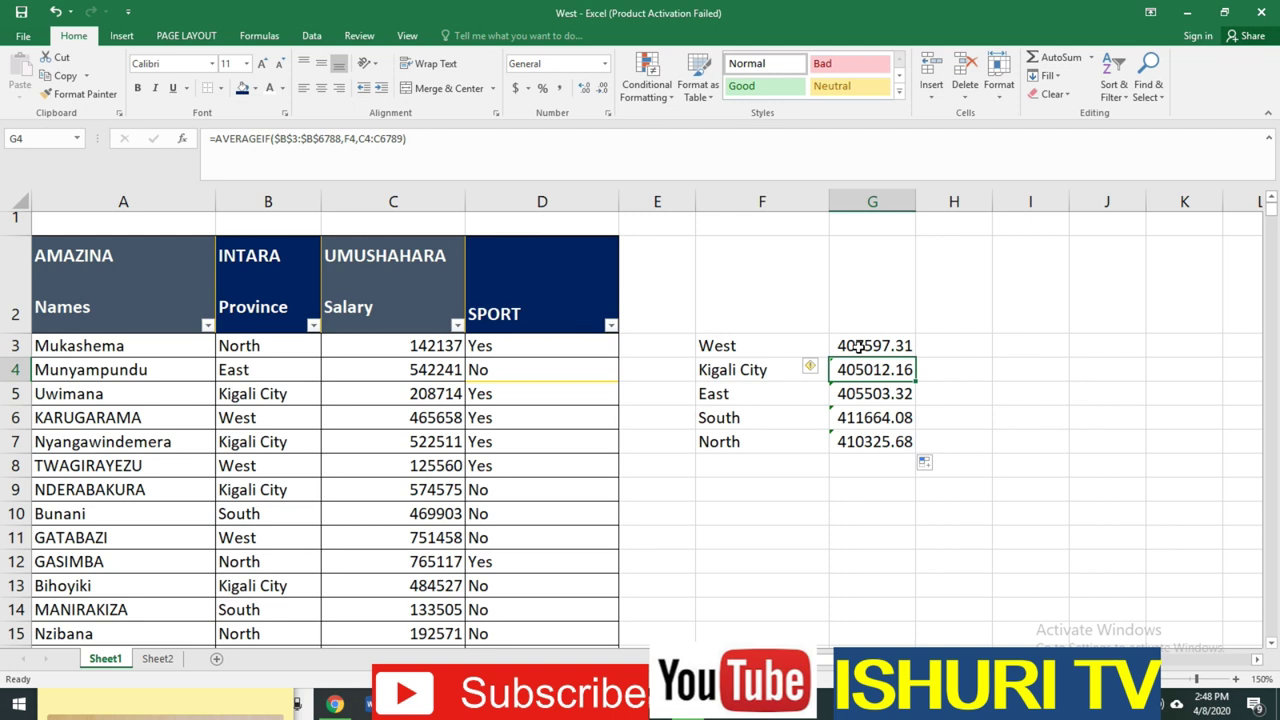
left_click(860, 347)
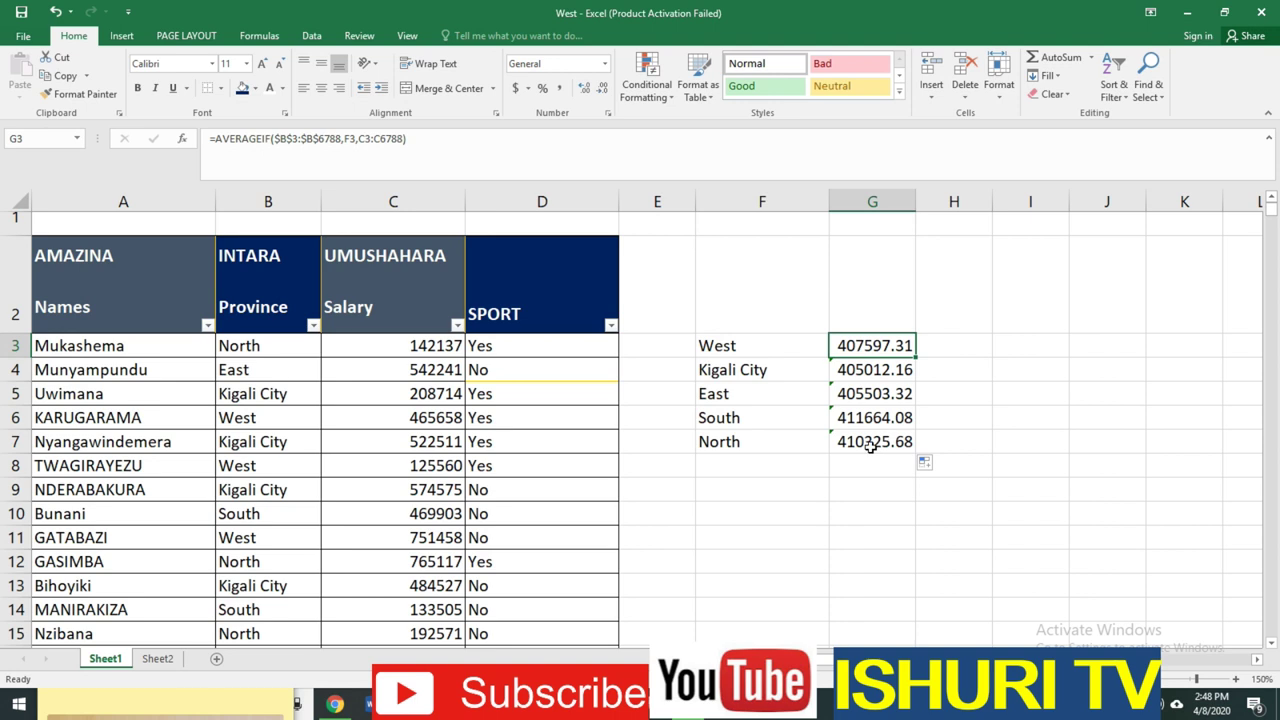
left_click_drag(812, 420, 874, 420)
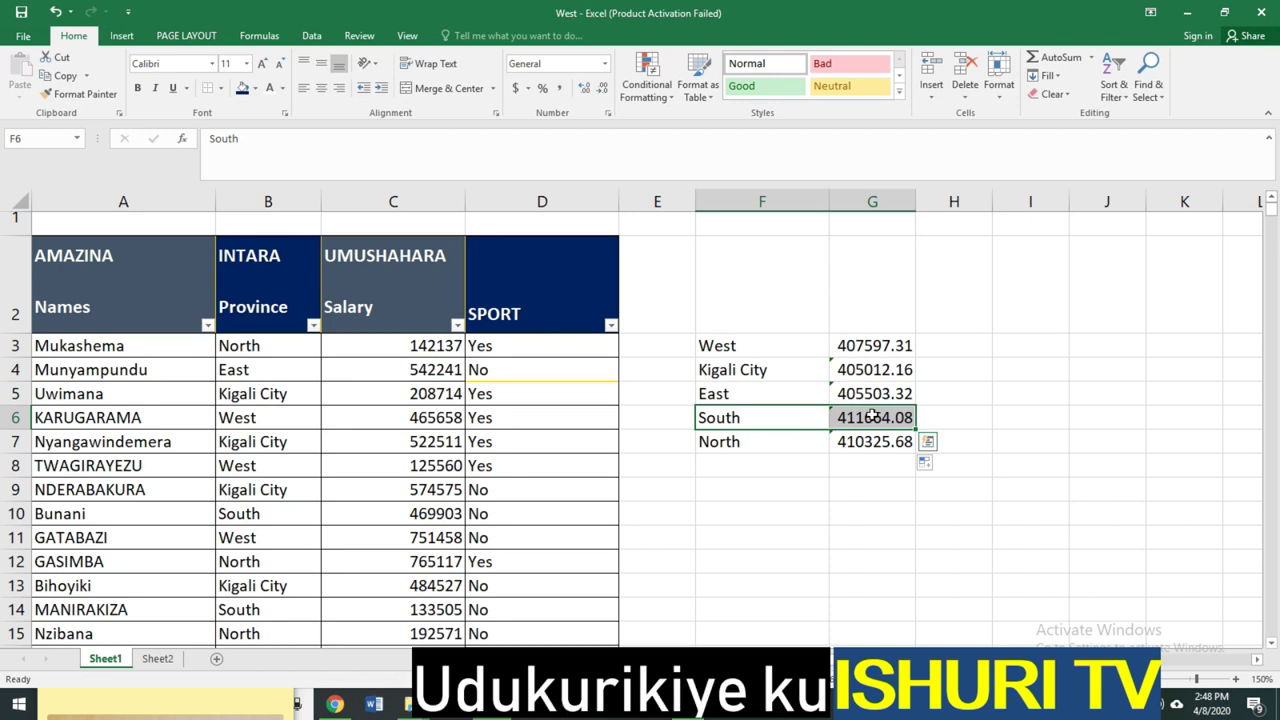
left_click(848, 441)
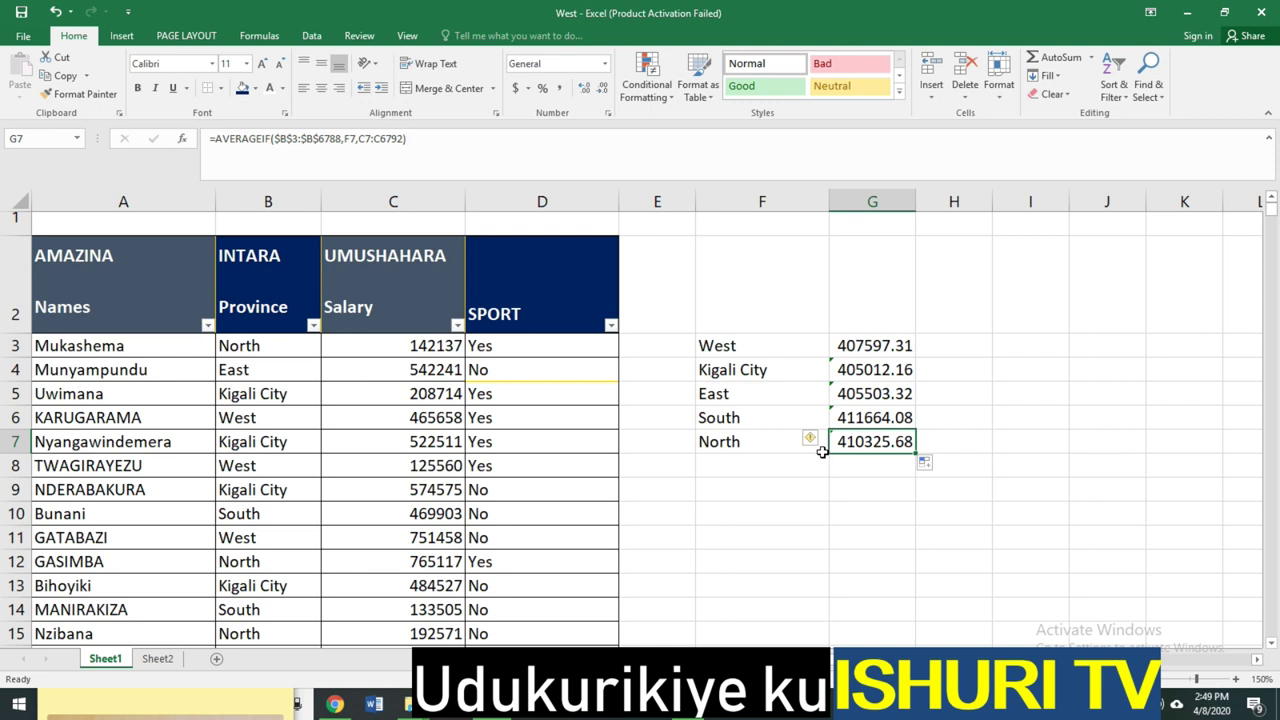
left_click_drag(845, 413, 845, 393)
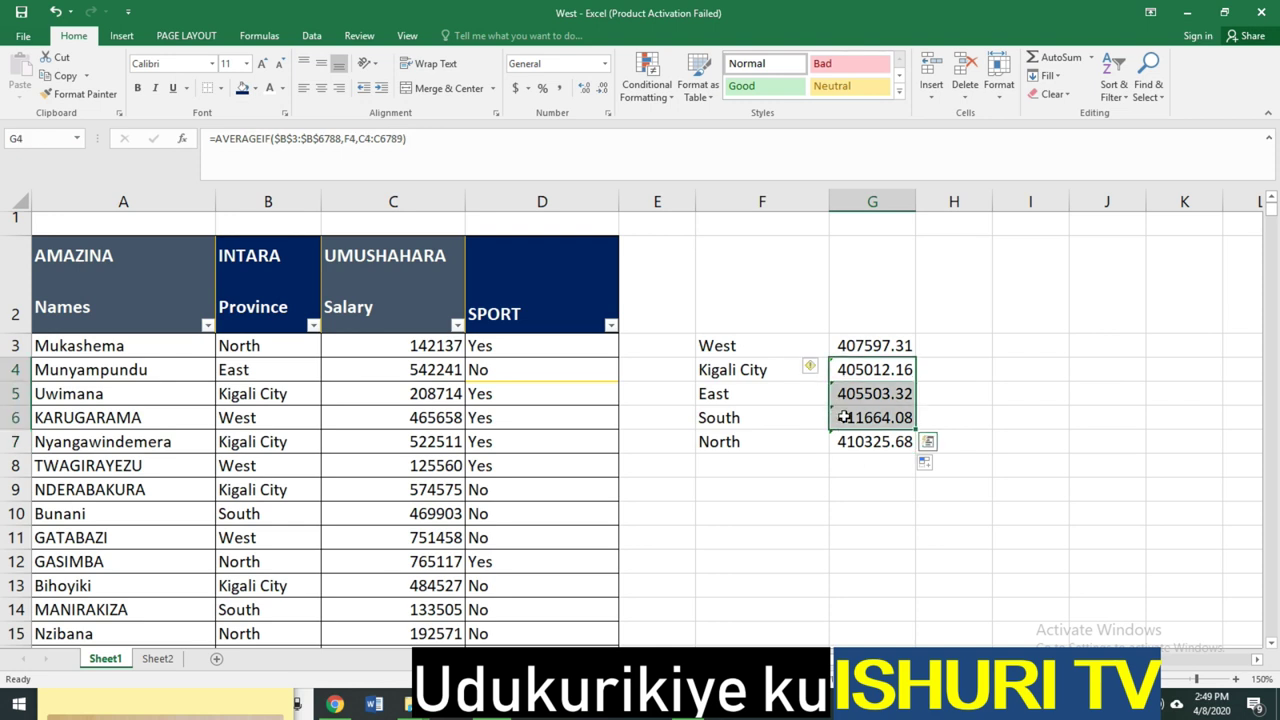
left_click(782, 395)
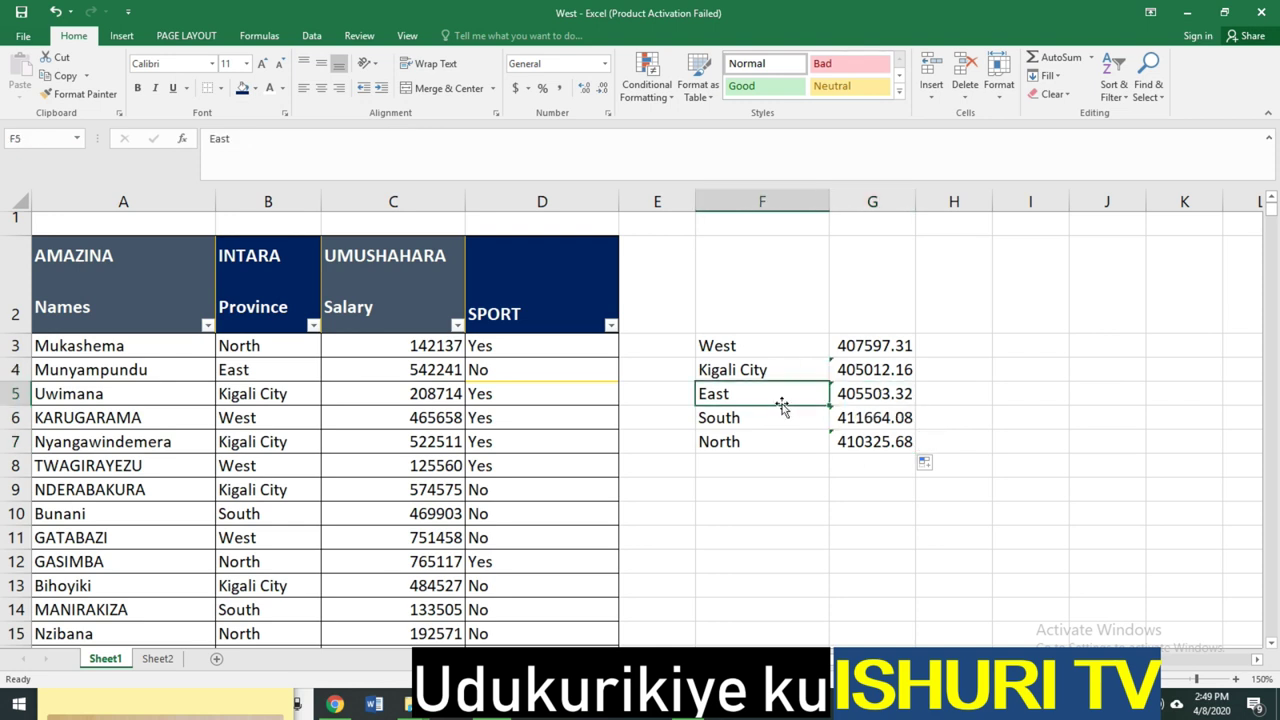